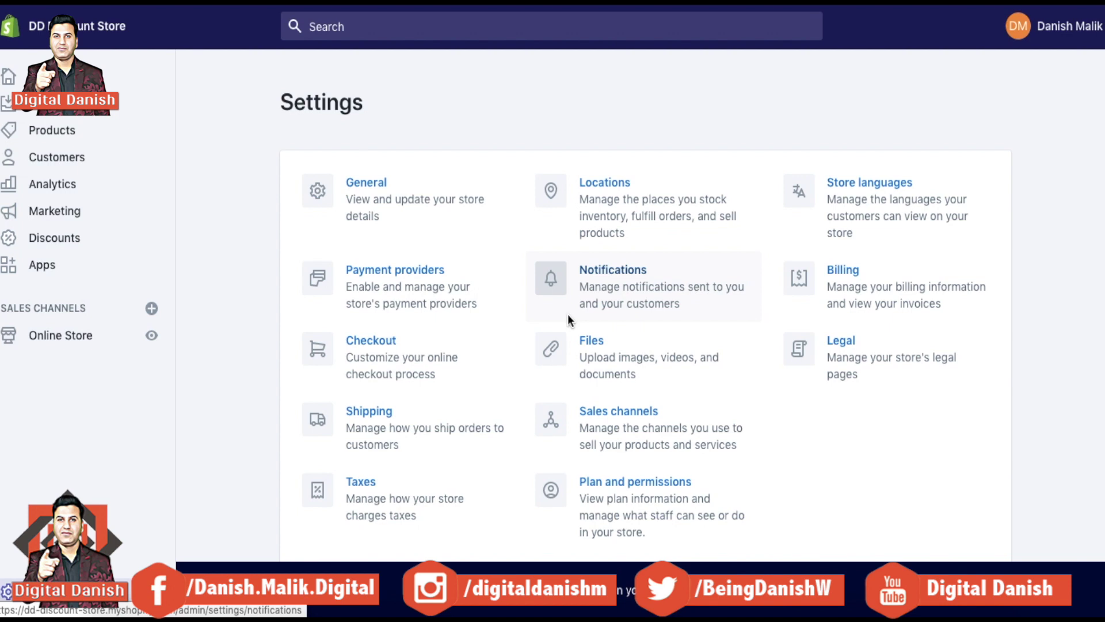
Find the Oberlo dropshipping app in the Shopify App Store and install it on the store.
left_click(36, 266)
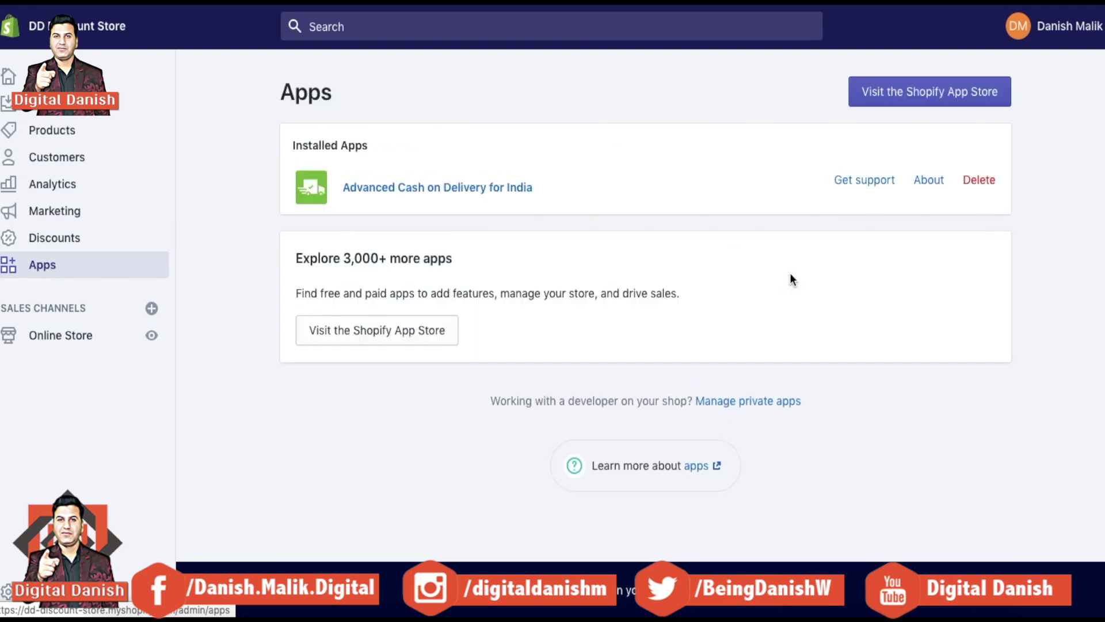
left_click(903, 94)
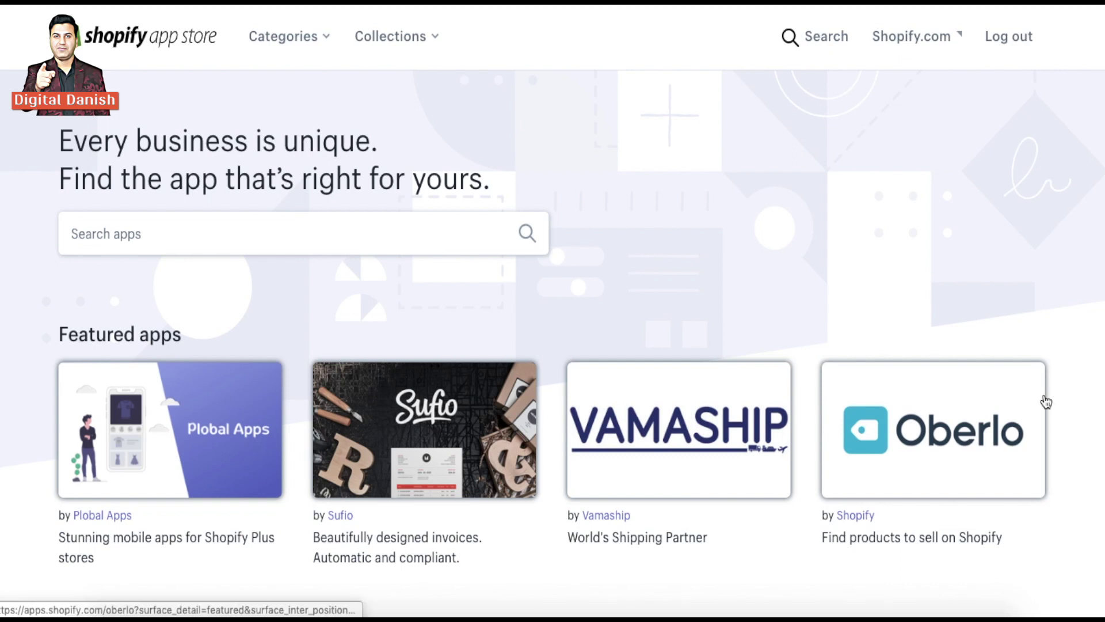
left_click(937, 432)
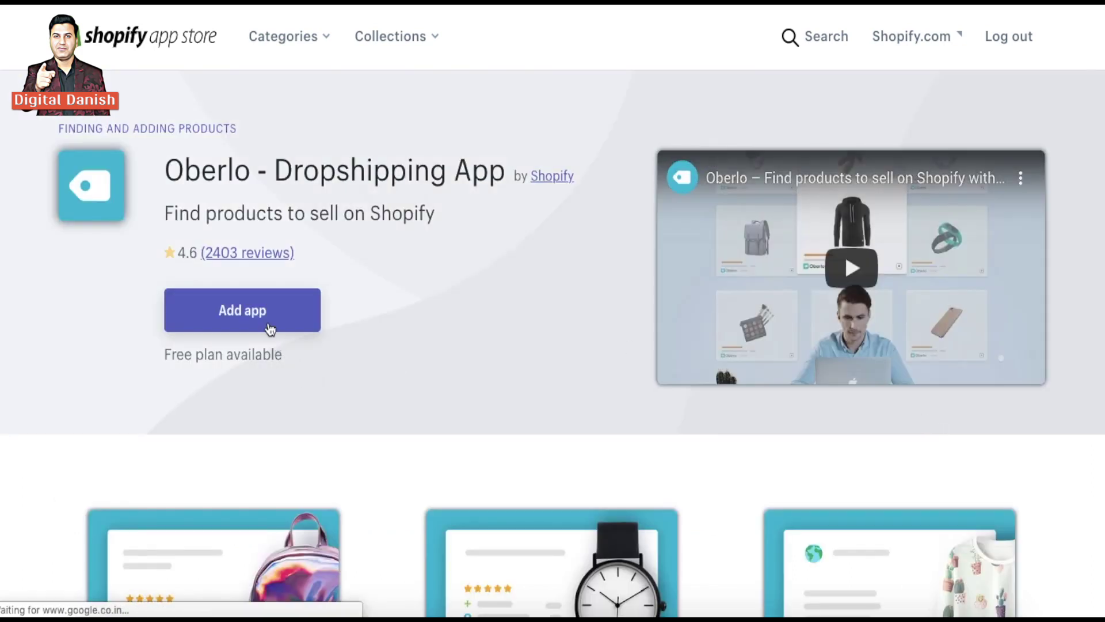
left_click(262, 317)
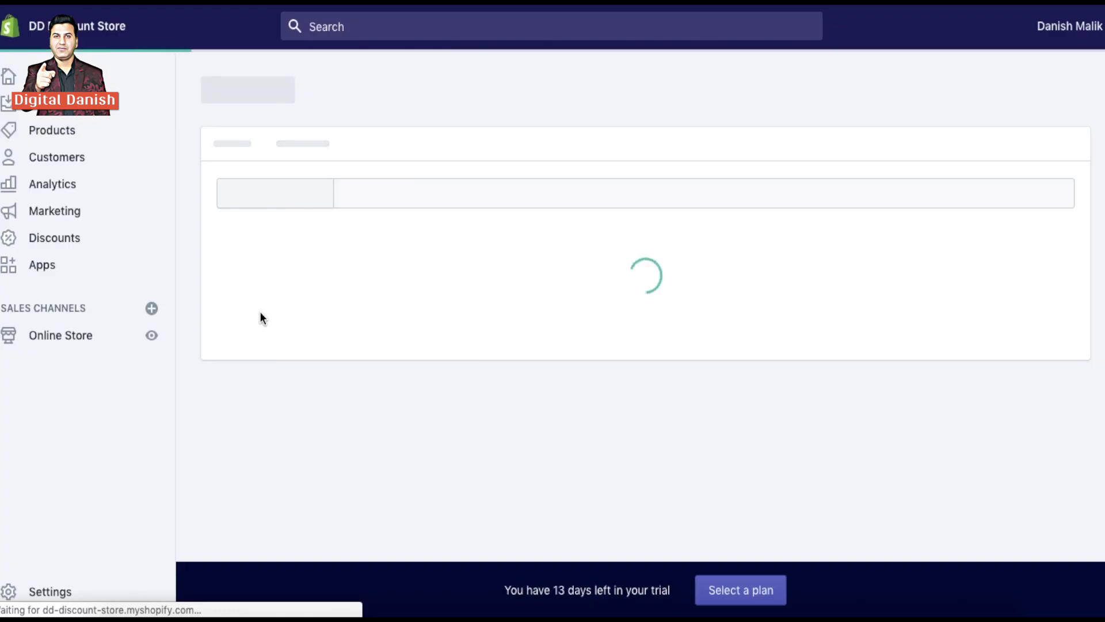
scroll(260, 312, "down", 5)
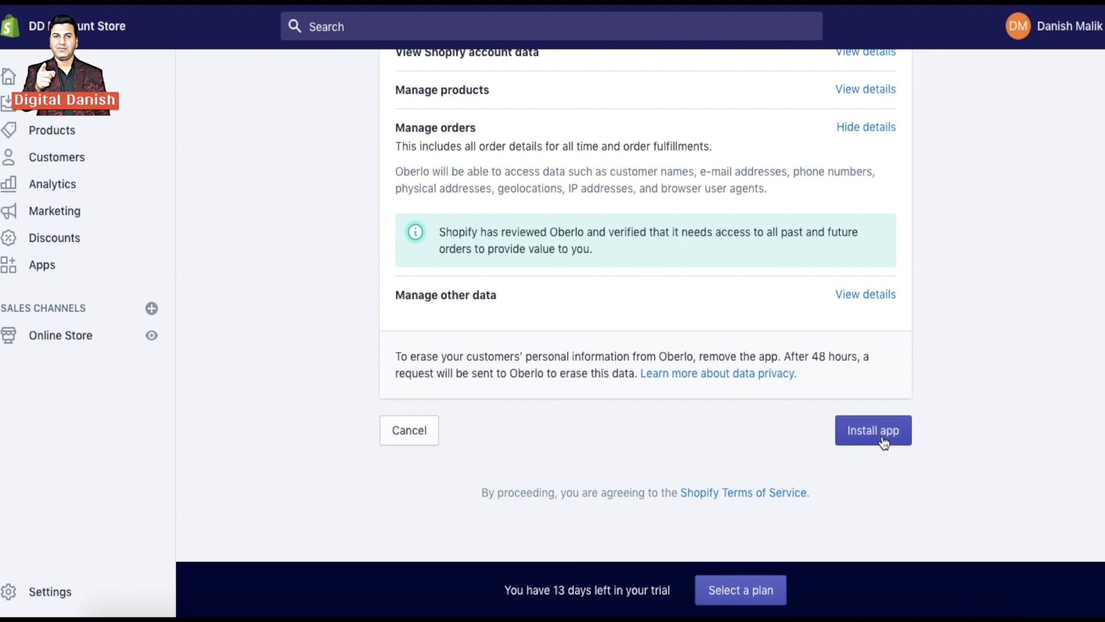
left_click(883, 437)
Look through the Oberlo dashboard's getting-started checklist, overview videos and account options.
scroll(723, 362, "down", 8)
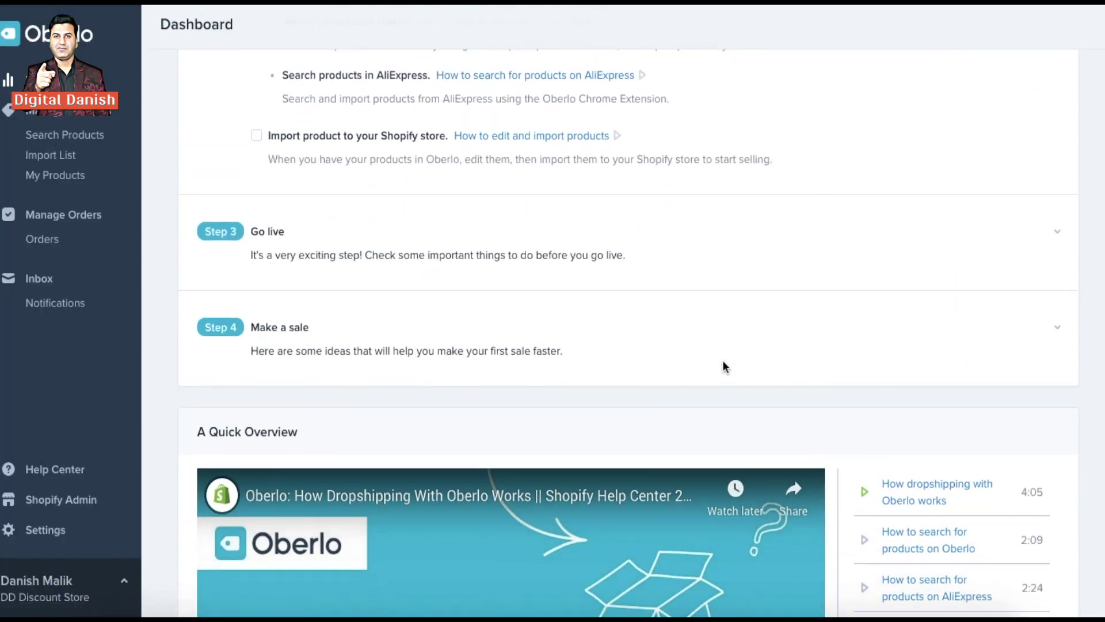
scroll(724, 361, "down", 5)
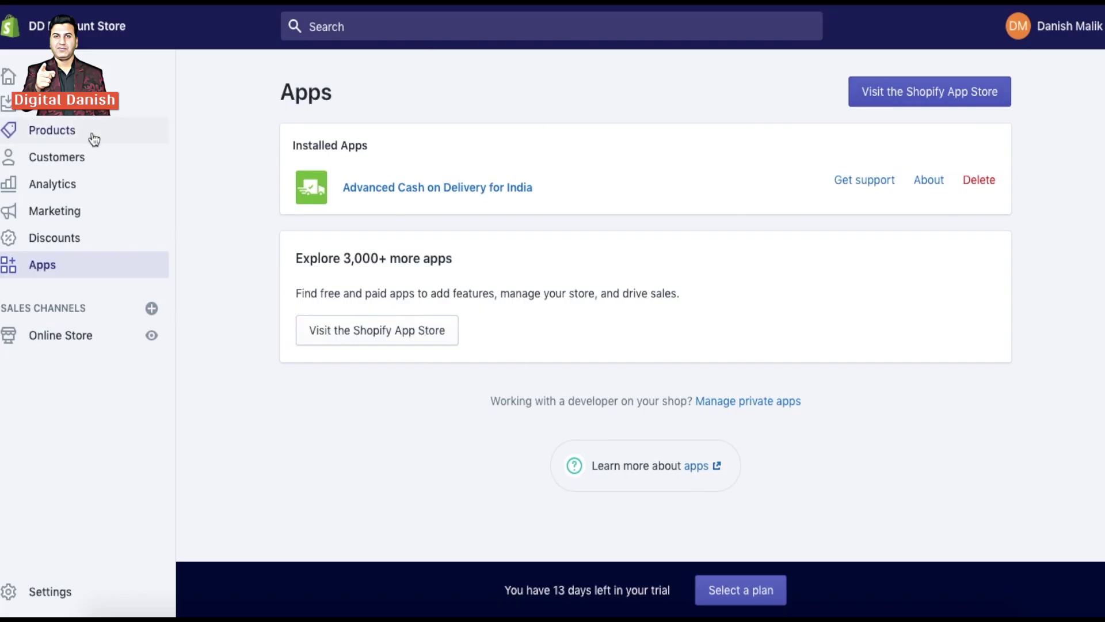
left_click(51, 273)
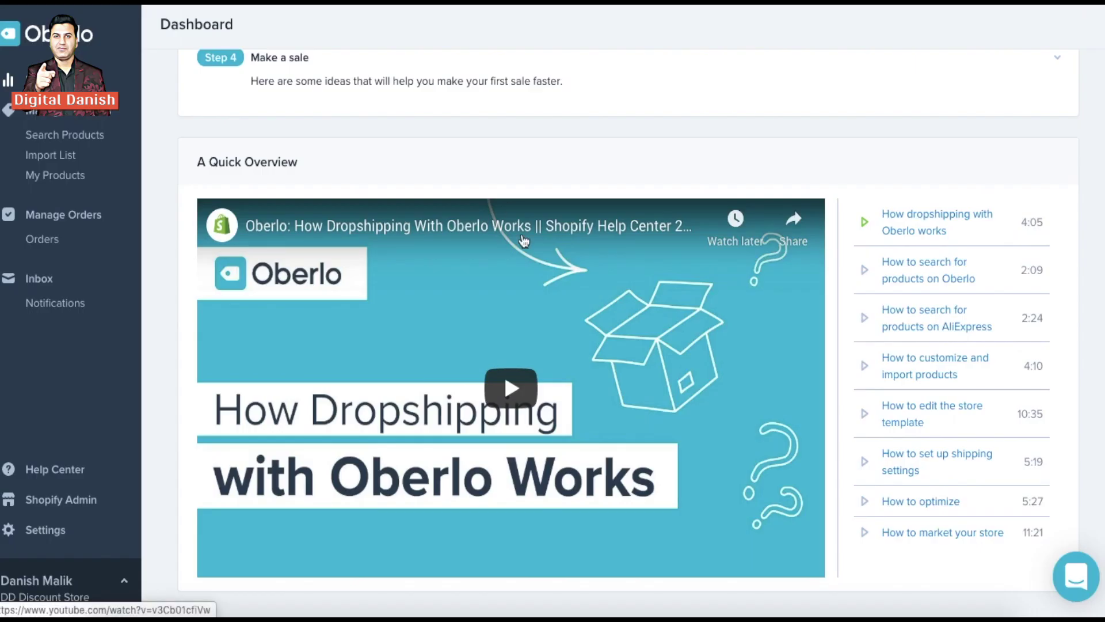
scroll(561, 140, "up", 15)
scroll(561, 144, "down", 1)
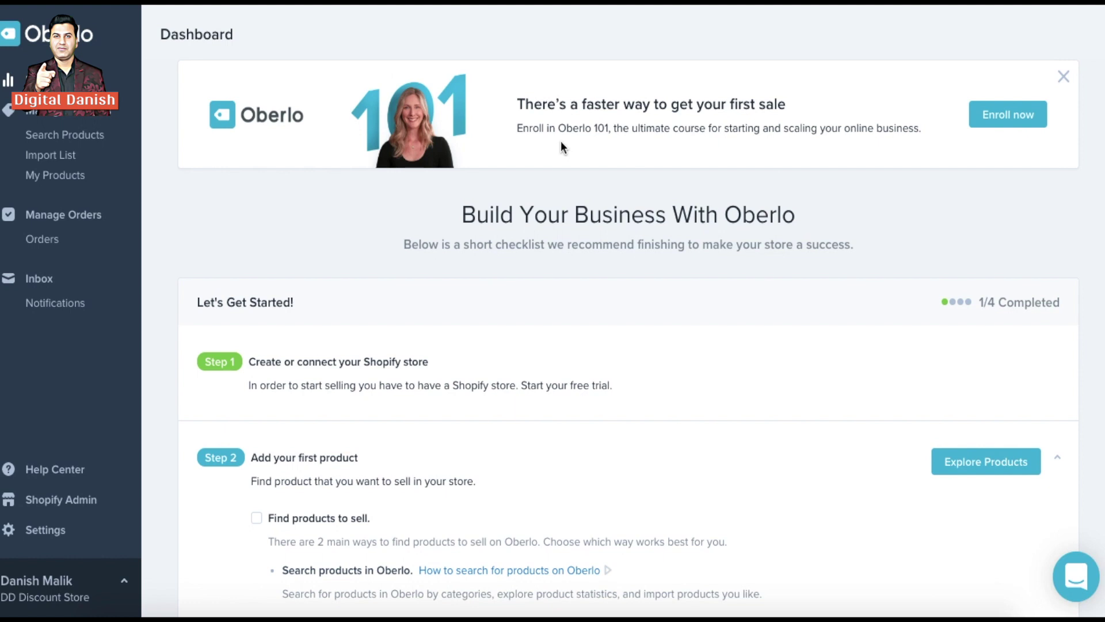
left_click(122, 582)
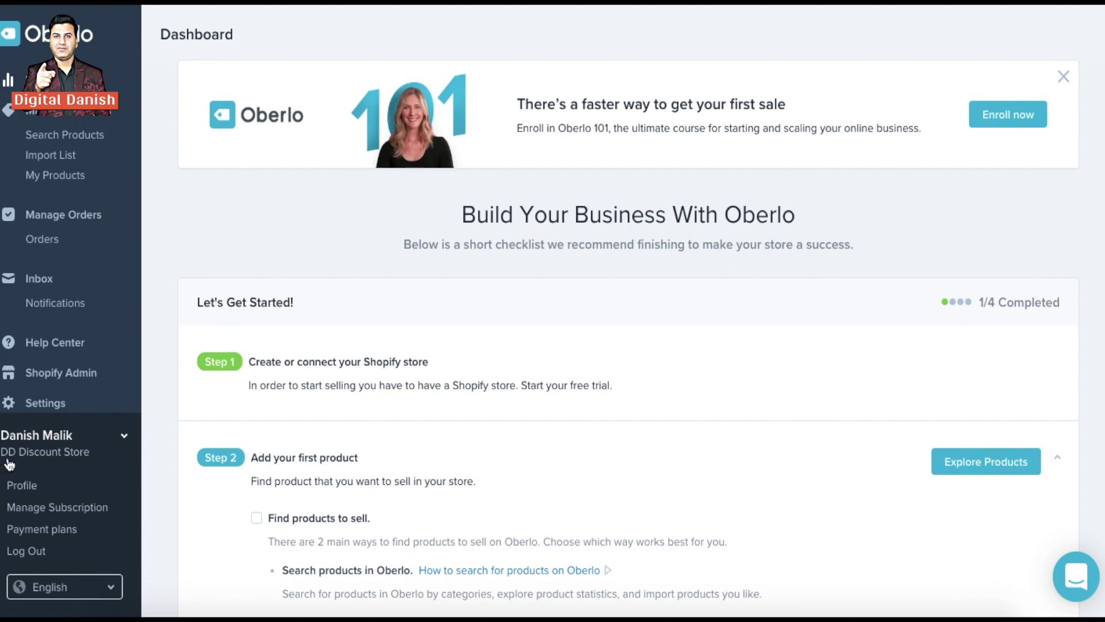
left_click(124, 438)
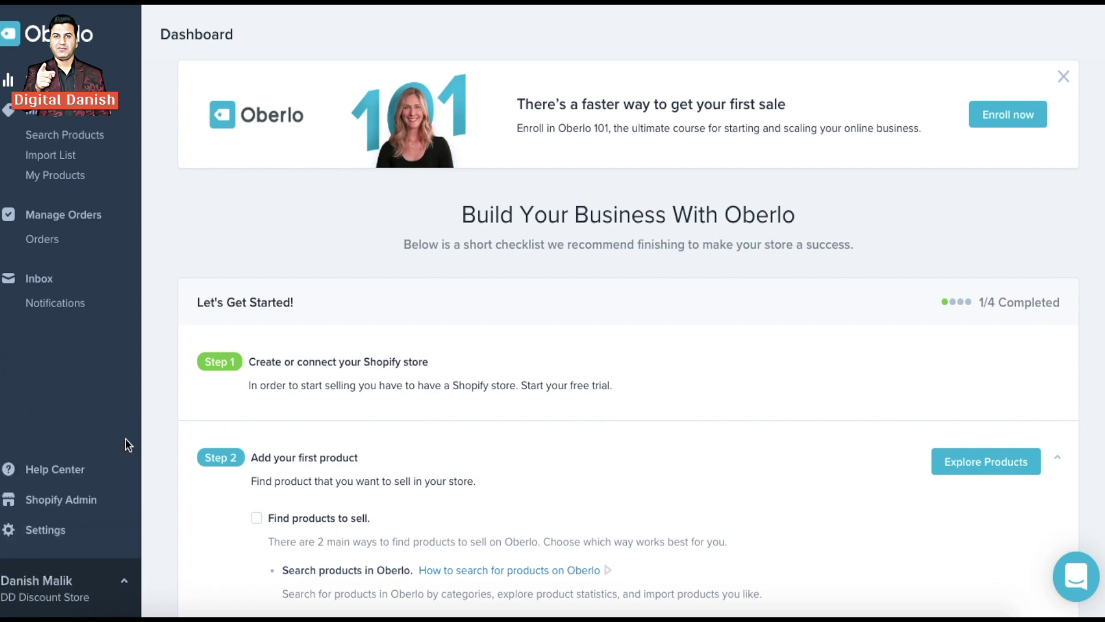
Open the Oberlo settings and enter DD Discount Store as the store name.
left_click(48, 532)
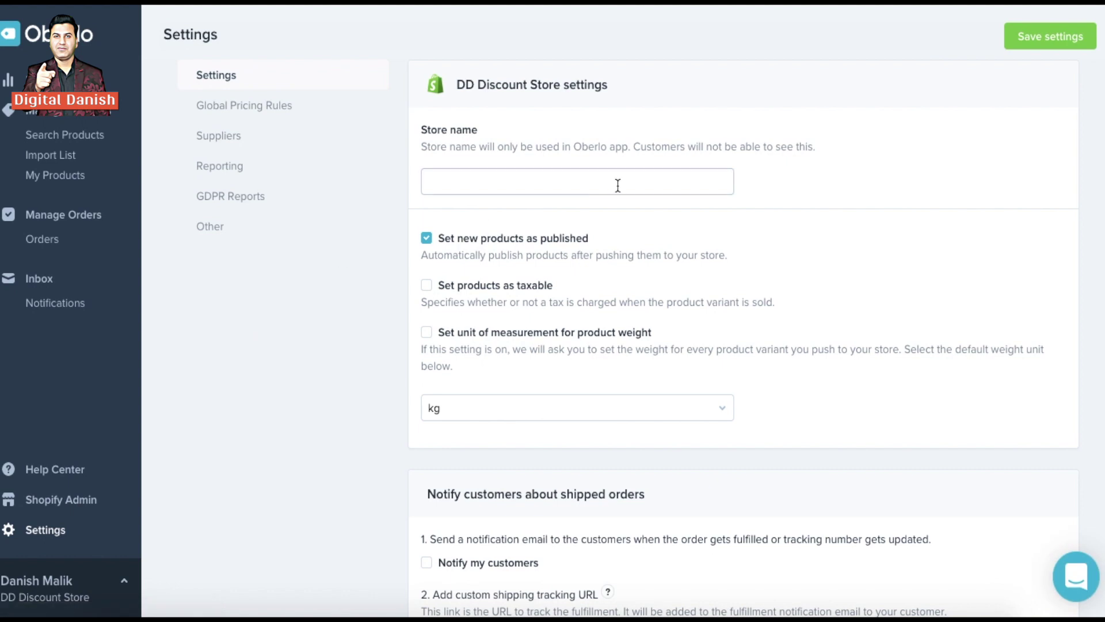
left_click(514, 180)
type("DD Discount Store")
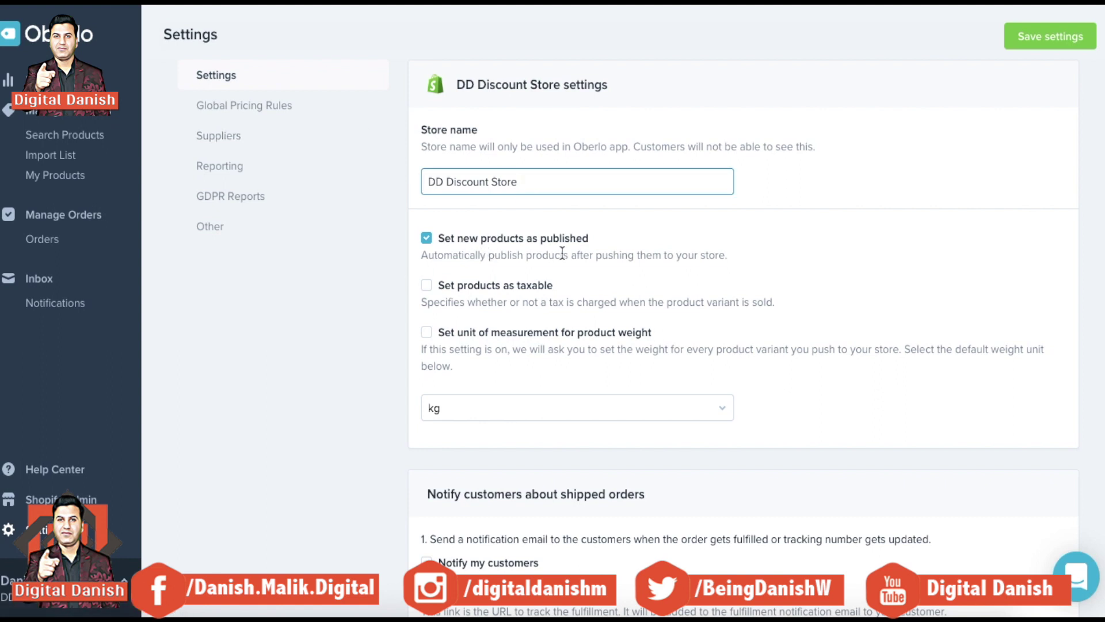
left_click(426, 244)
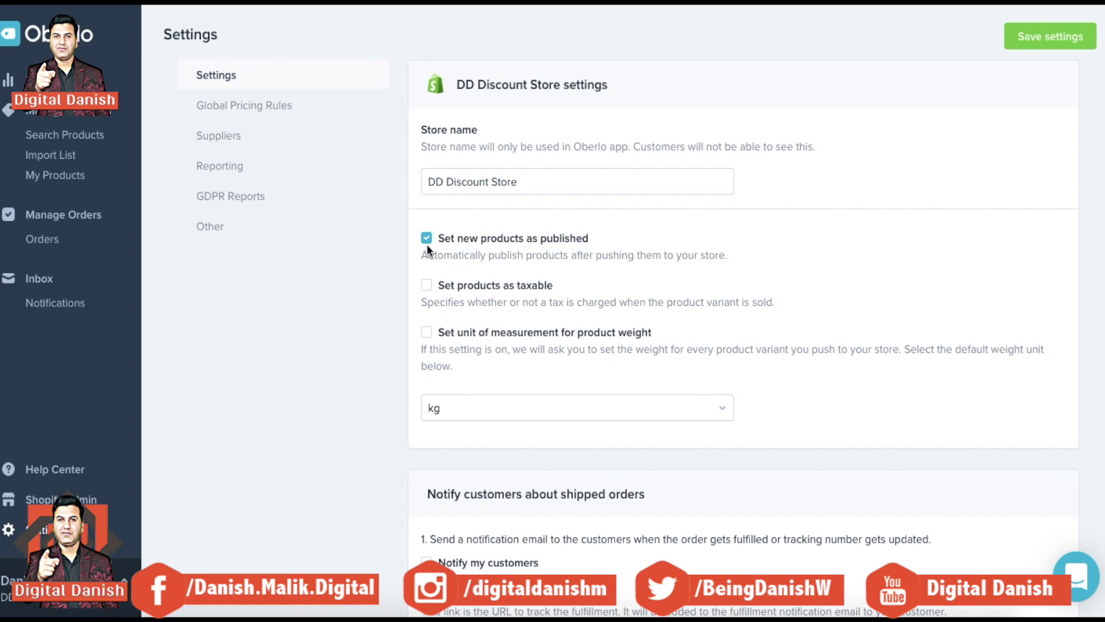
left_click(427, 286)
left_click(427, 286)
Set the default product weight unit to lb and enable notification emails to customers about shipped orders.
scroll(589, 413, "down", 2)
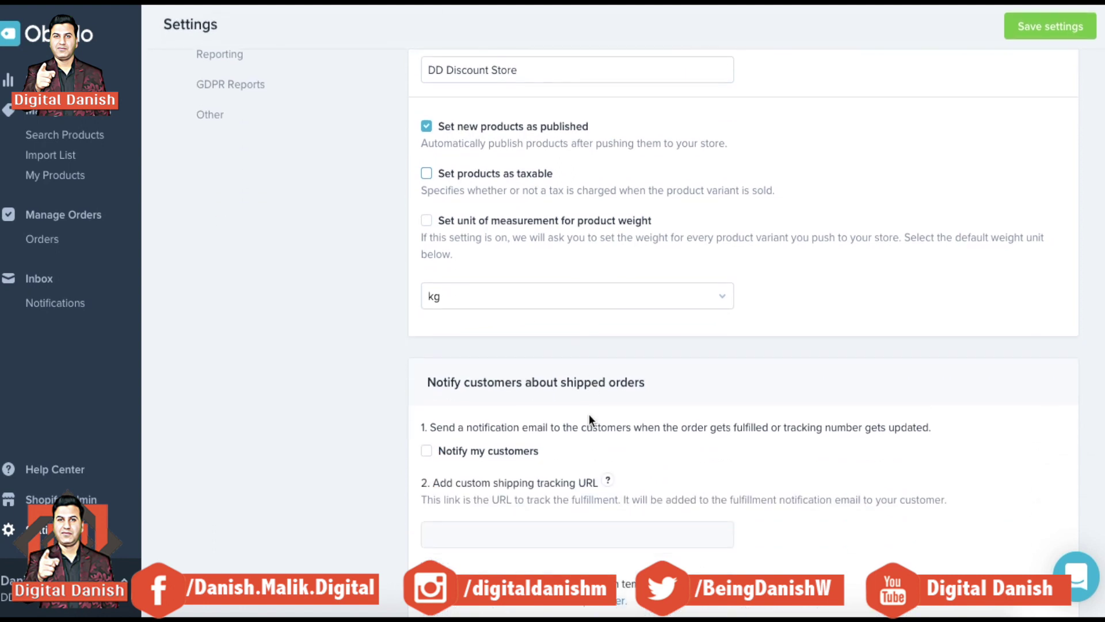
left_click(656, 301)
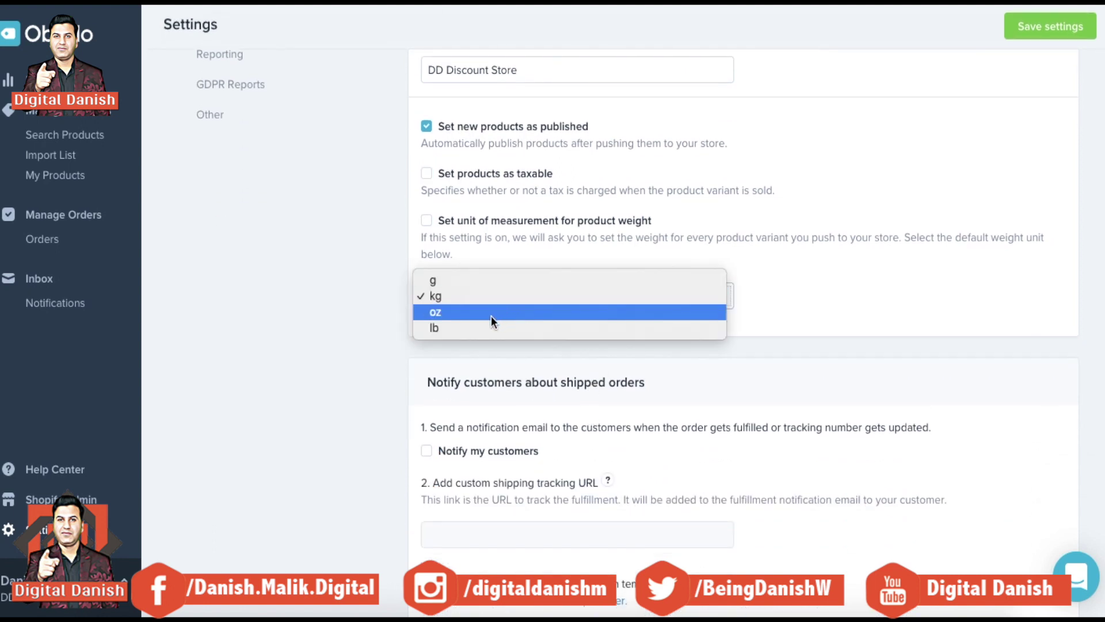
left_click(476, 329)
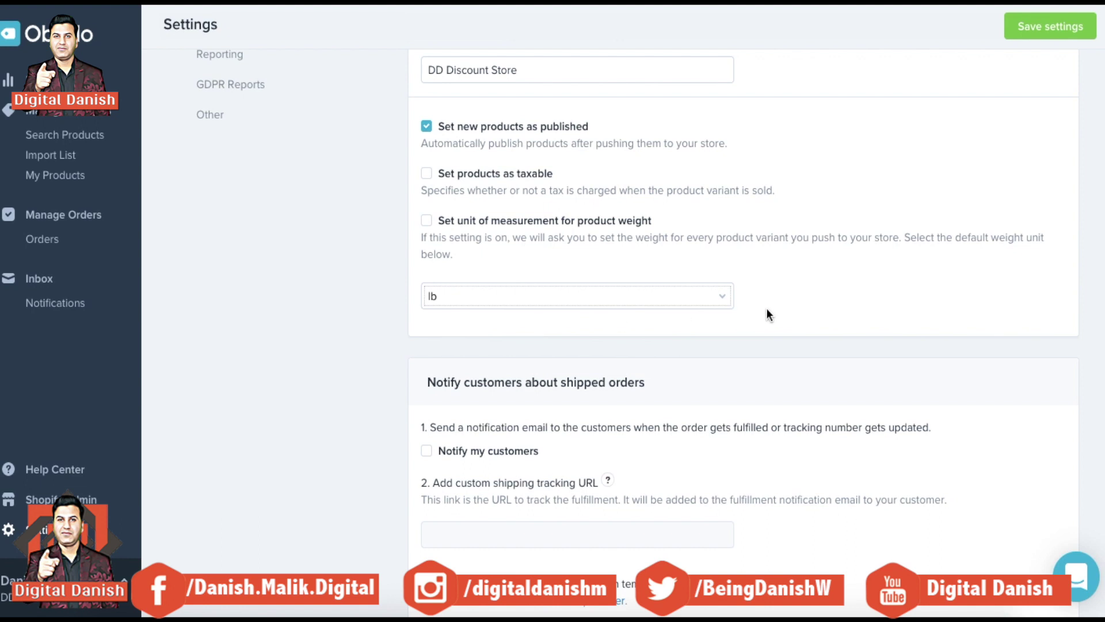
scroll(767, 309, "down", 2)
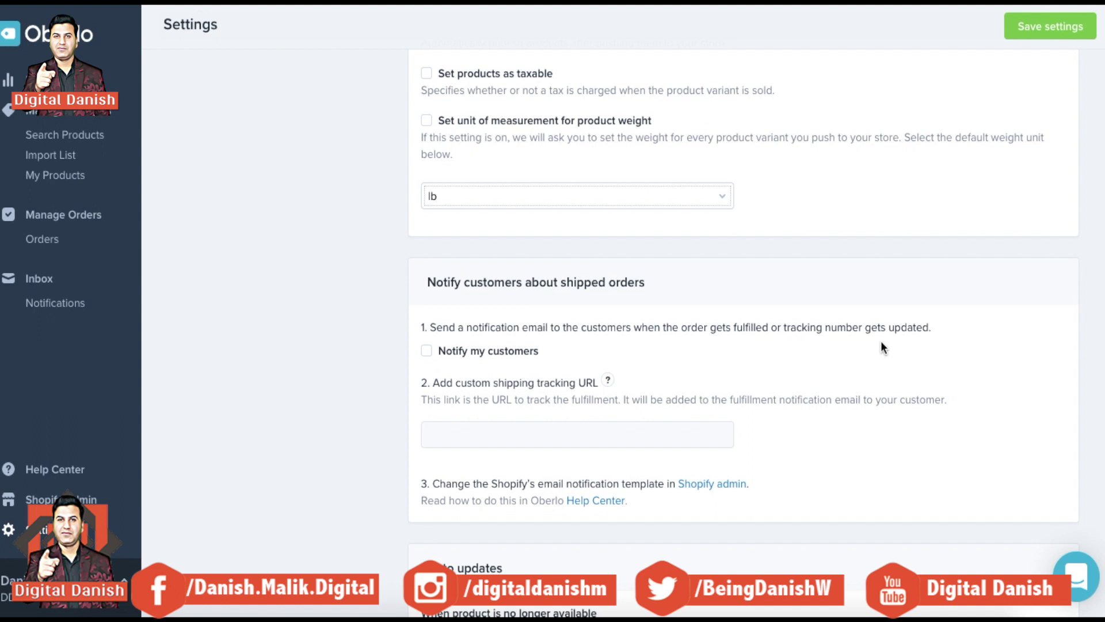
left_click(428, 353)
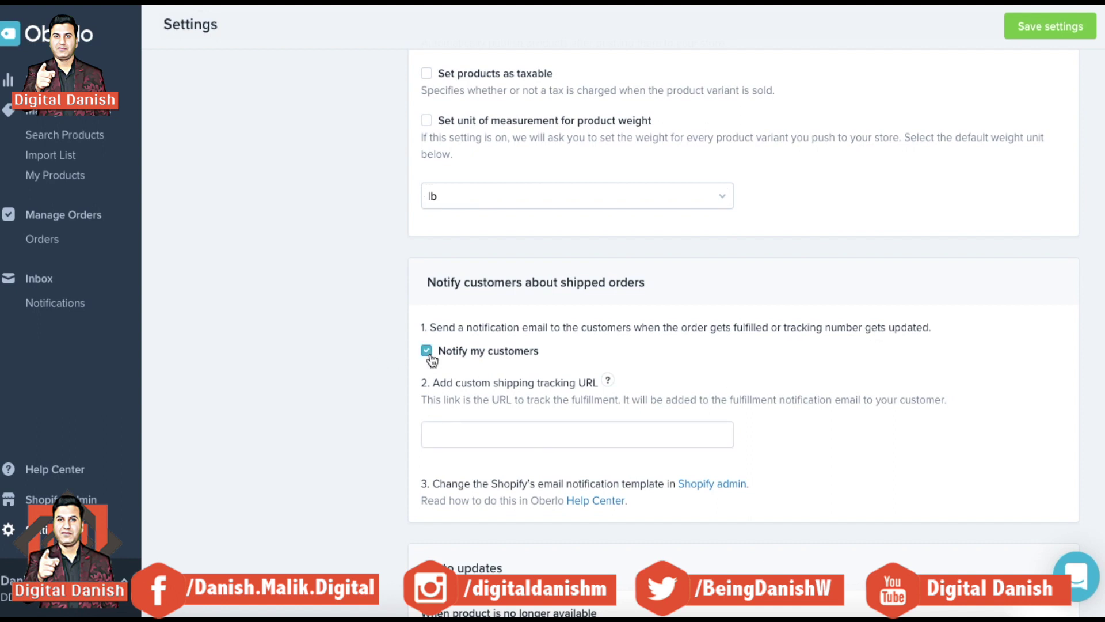
Set auto updates to Set Quantity To Zero for unavailable products and variants, and enable Notify Me for cost changes.
scroll(531, 446, "down", 1)
scroll(530, 447, "down", 5)
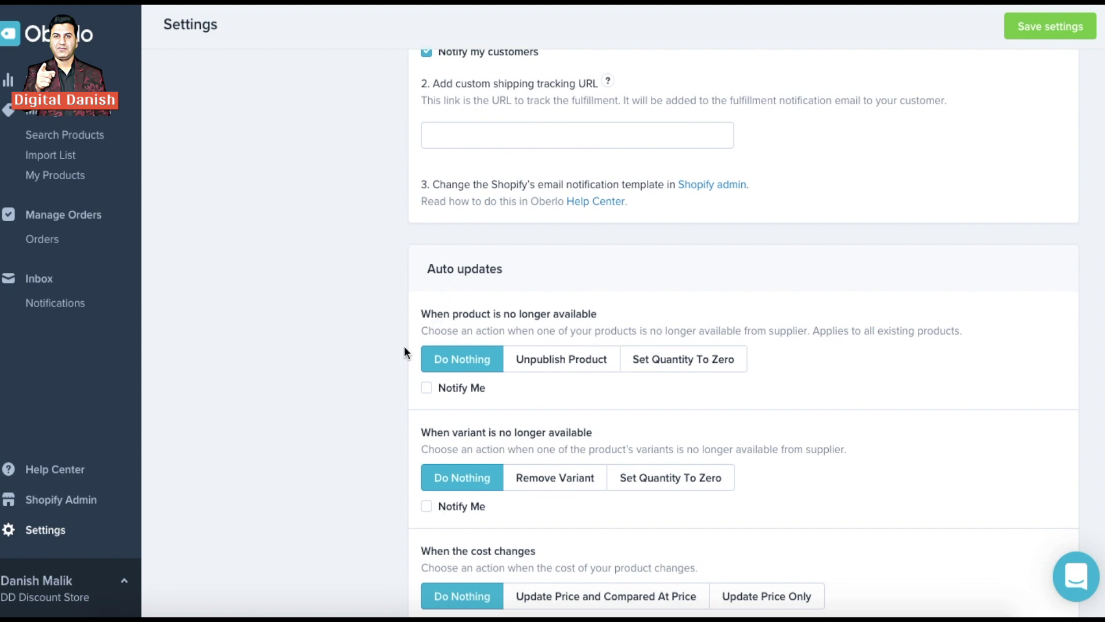
left_click(679, 365)
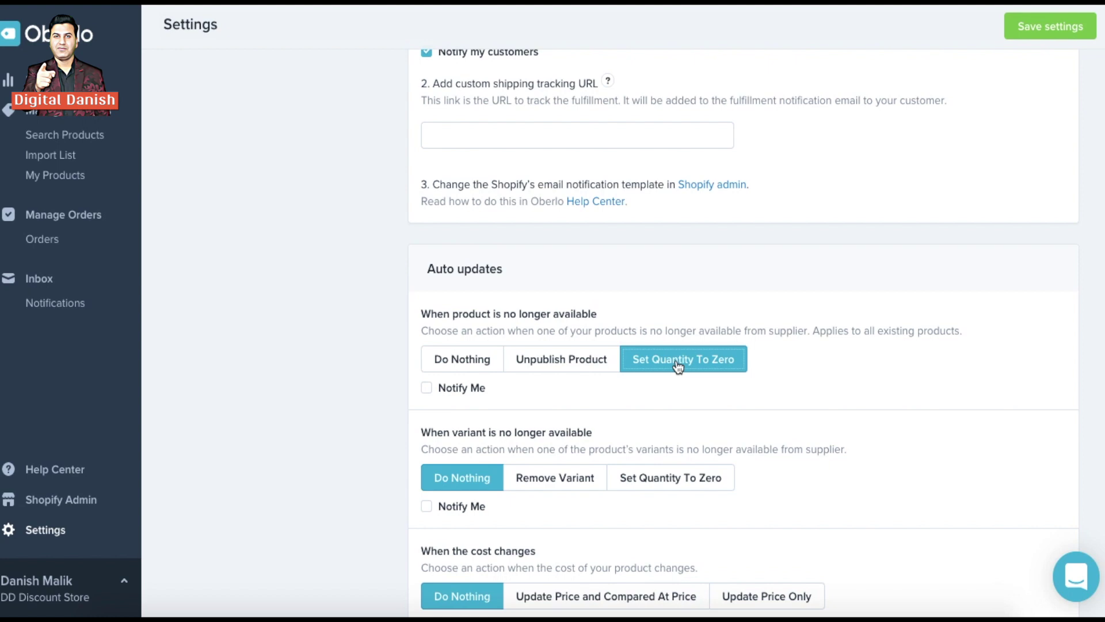
left_click(697, 482)
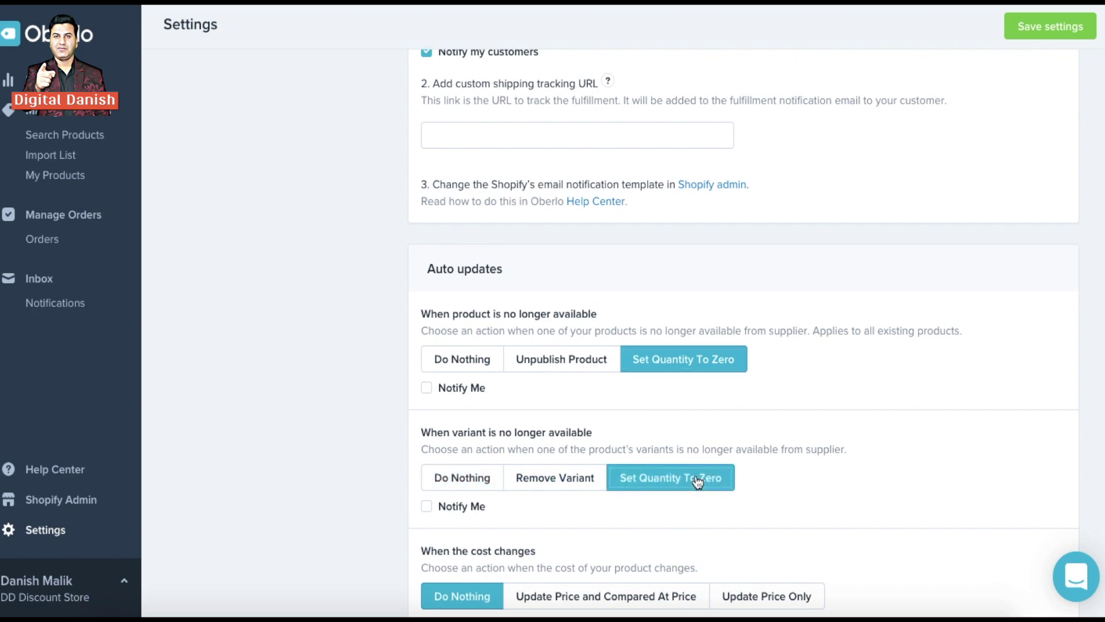
scroll(797, 486, "down", 3)
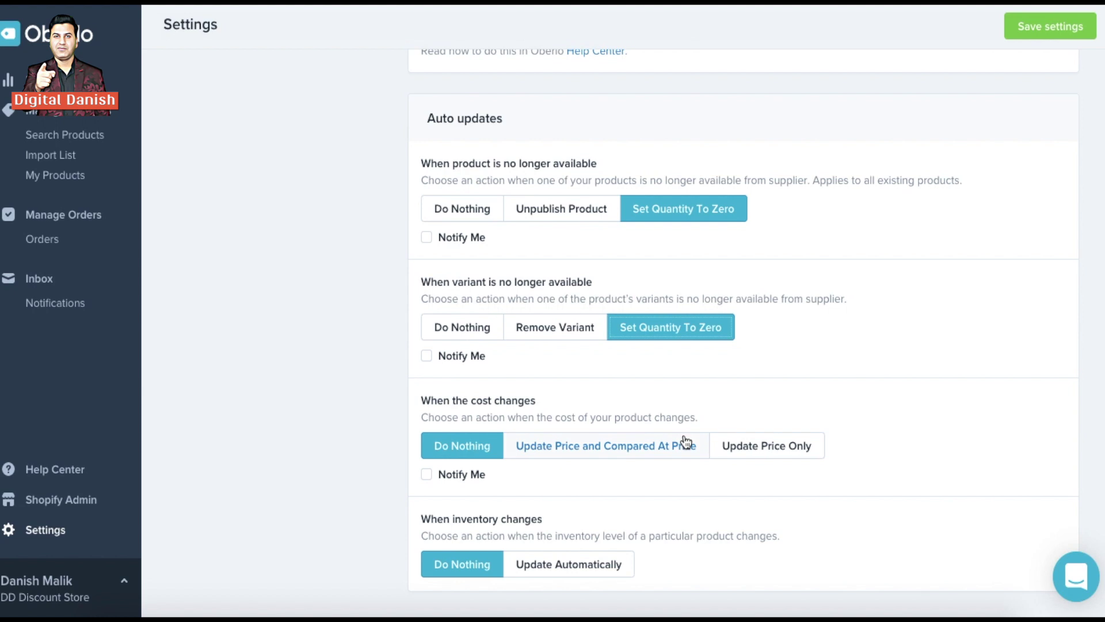
left_click(428, 476)
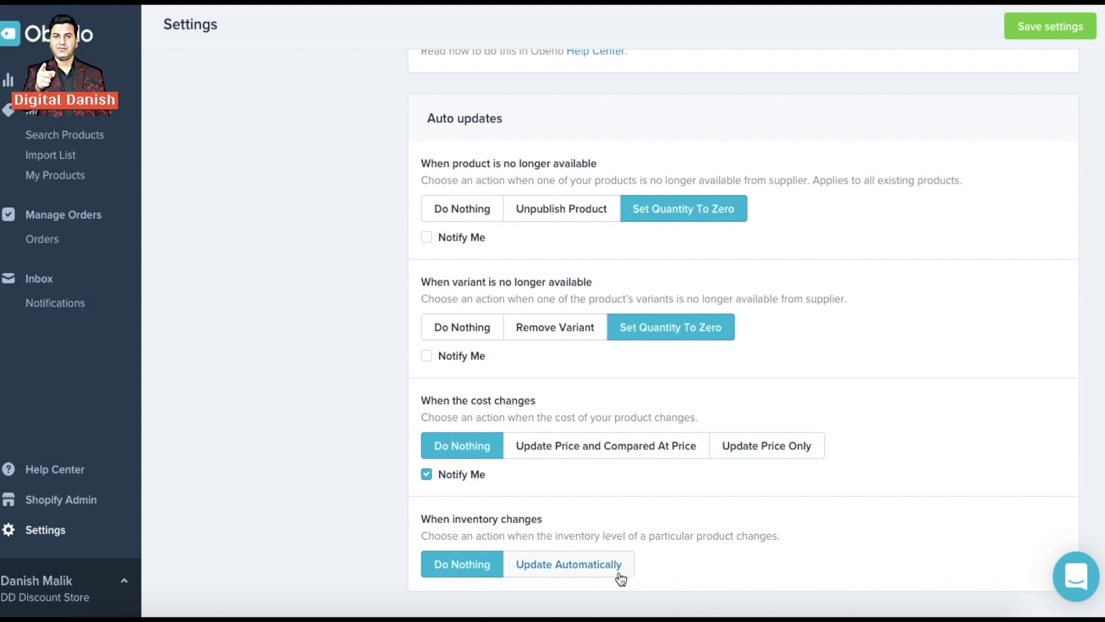
In the global pricing rules, set the product price multiplier to 3 and the compared at price multiplier to 5.
scroll(345, 461, "up", 5)
scroll(344, 462, "up", 5)
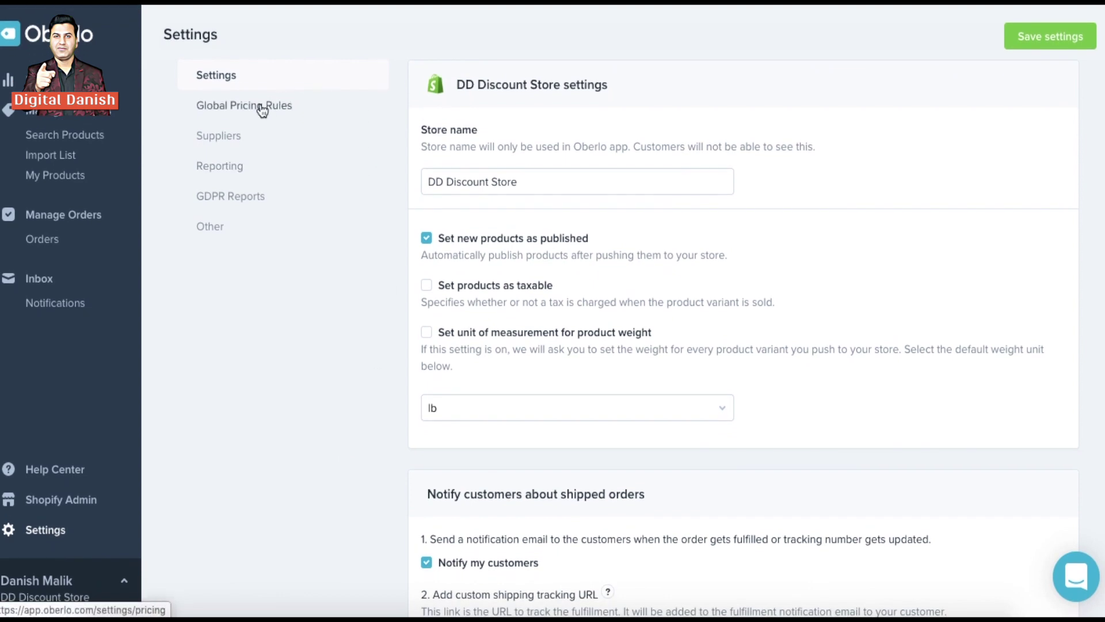
left_click(262, 108)
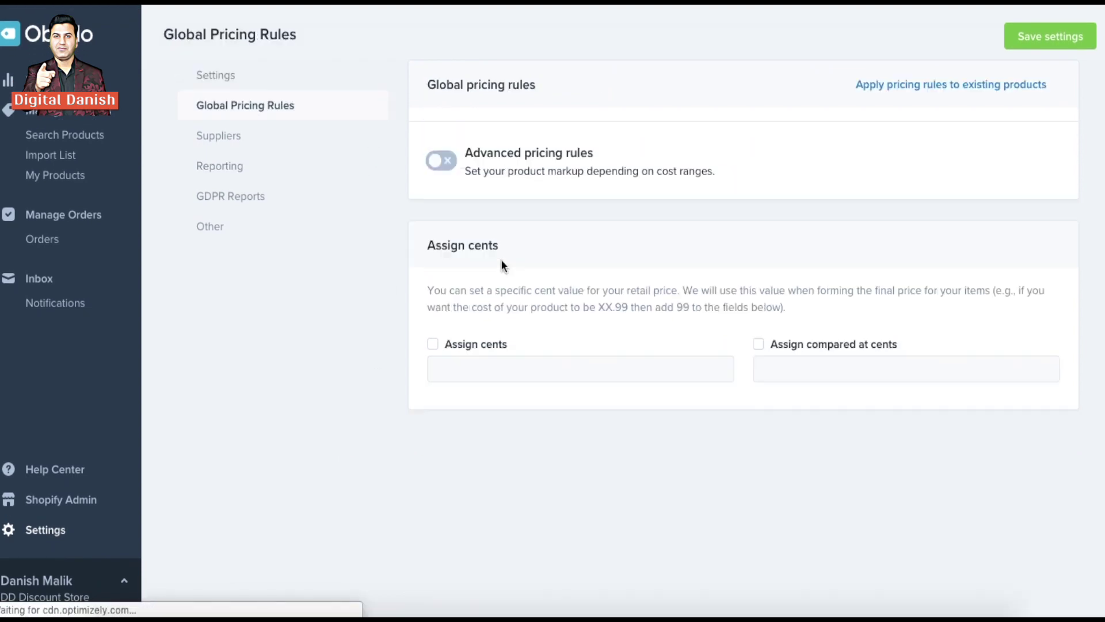
double_click(598, 148)
type("3")
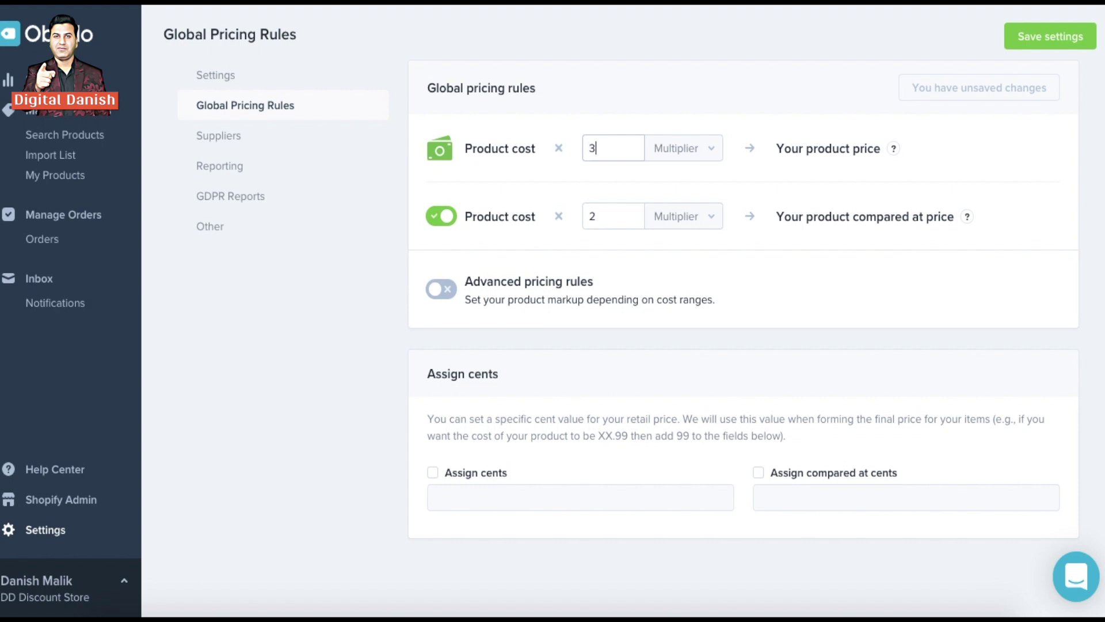
double_click(596, 216)
type("5")
left_click(721, 272)
Enable assigned cents for both the product price and compared at price with the value 99, and save the settings.
left_click(433, 473)
left_click(492, 502)
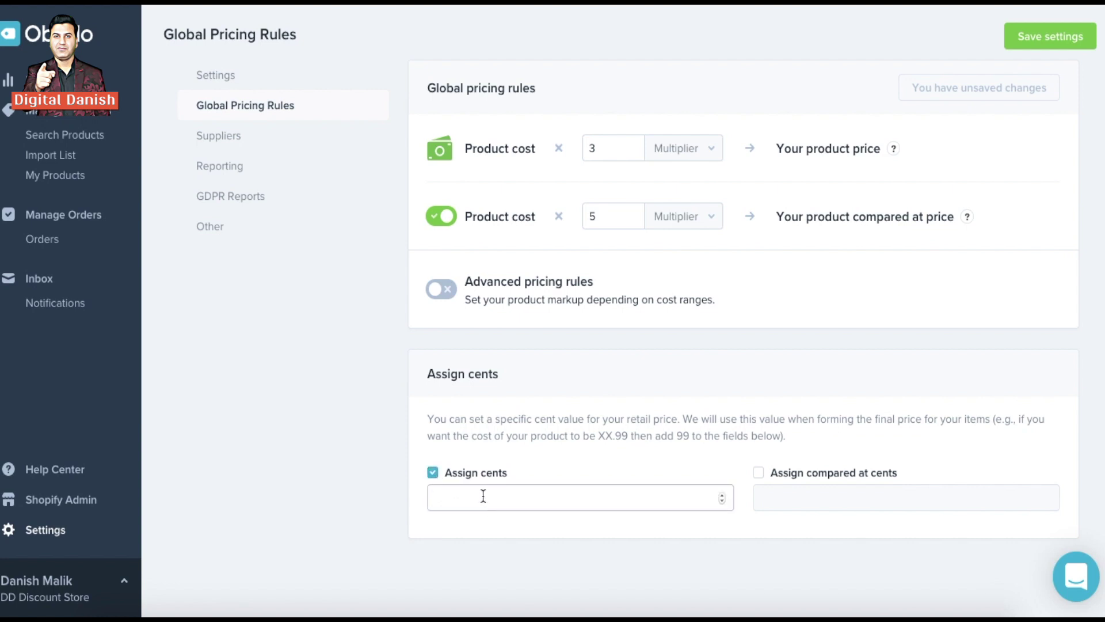
type("99")
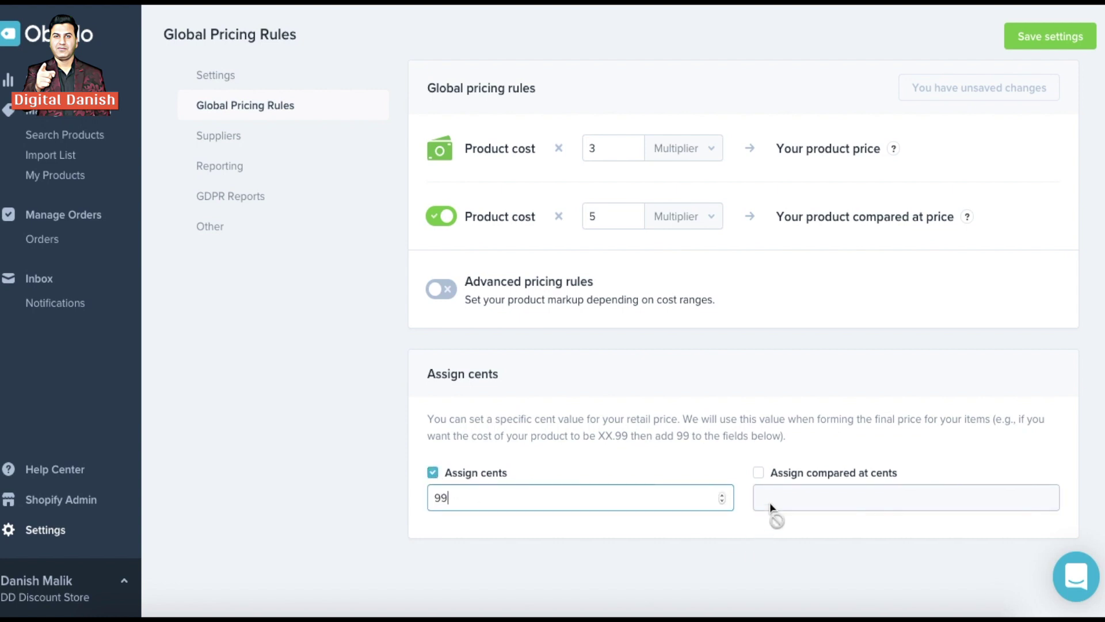
left_click(760, 476)
type("99")
left_click(1074, 40)
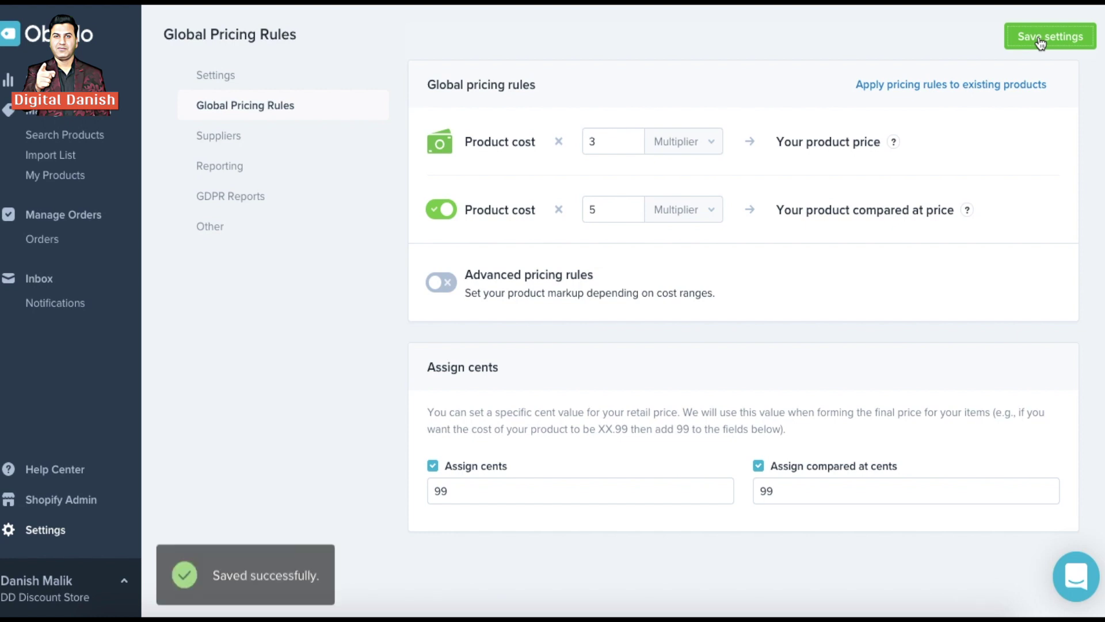
In the supplier settings, fill in a personalized shipping method with product epacket, shipping to United States and method ePacket.
left_click(224, 143)
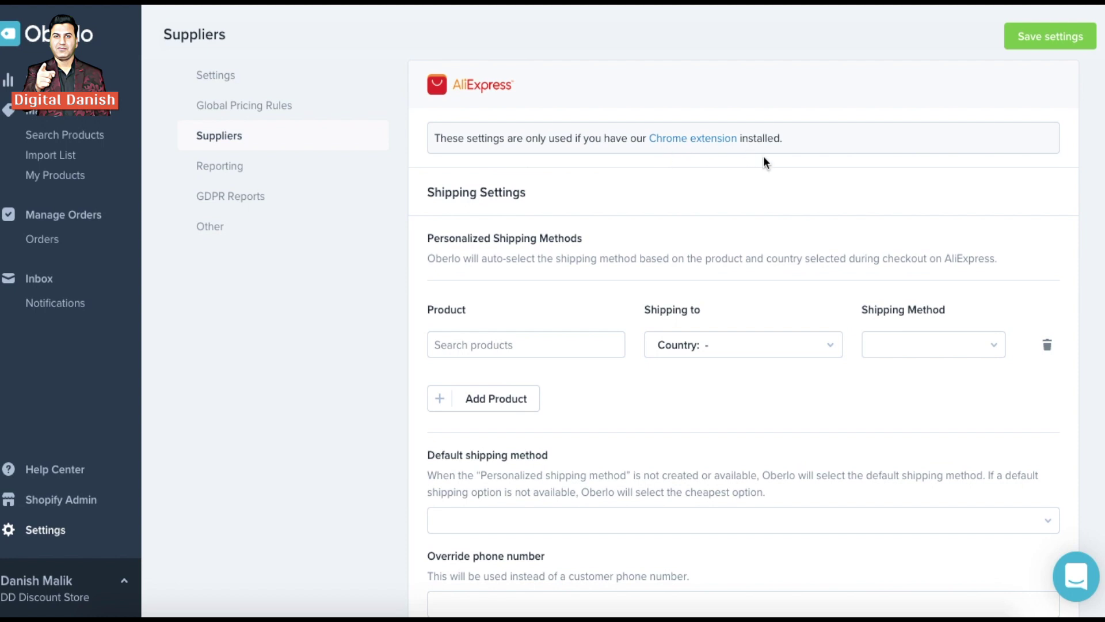
left_click(712, 349)
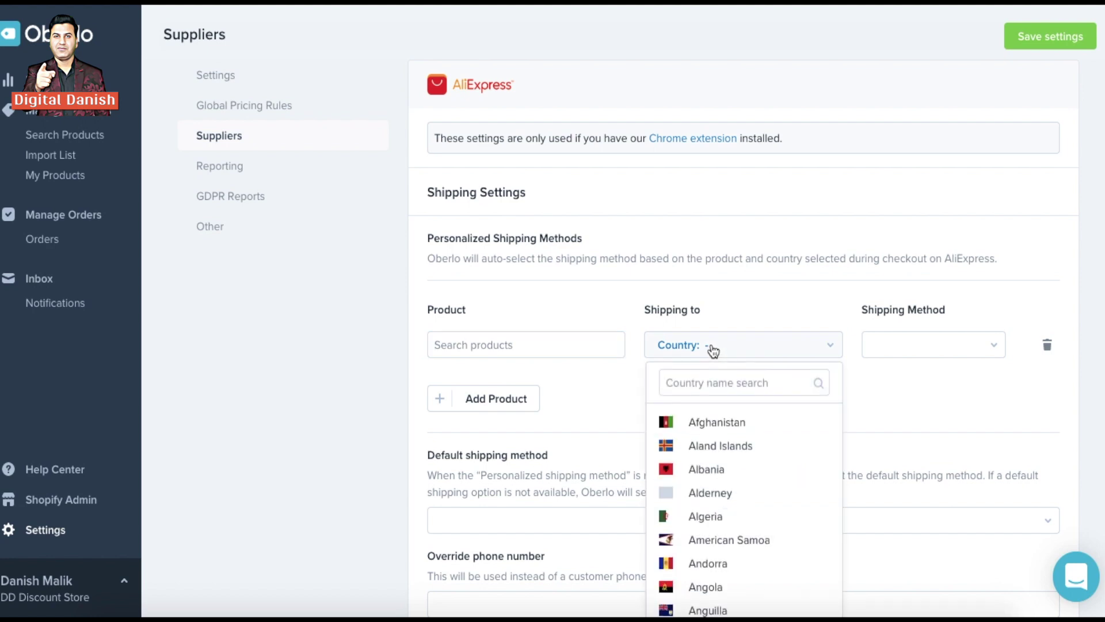
left_click(707, 381)
type("united")
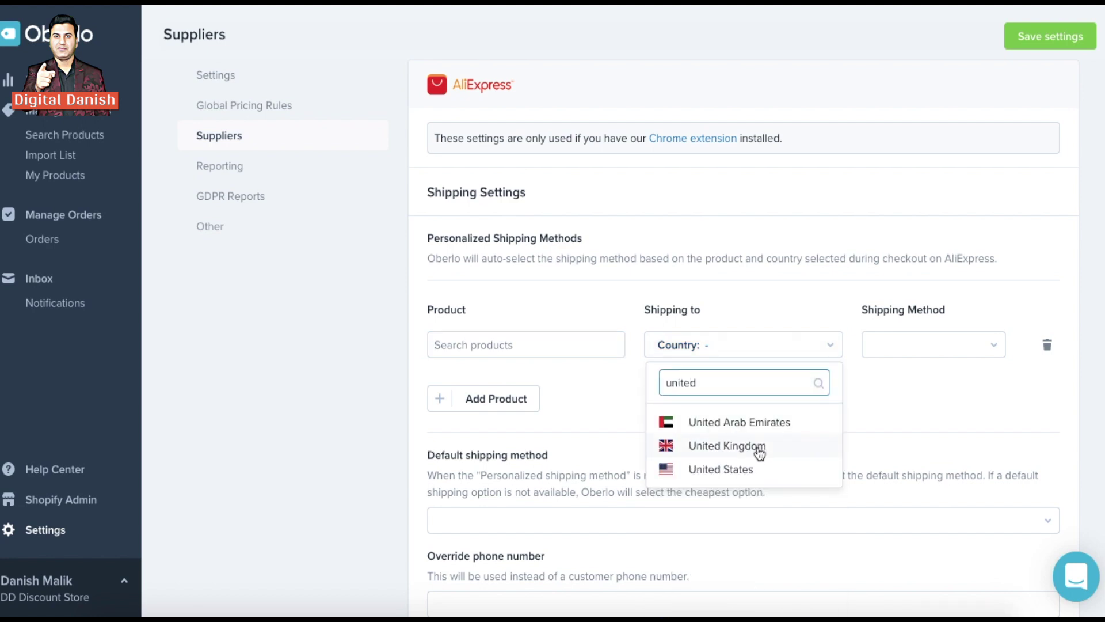
left_click(736, 466)
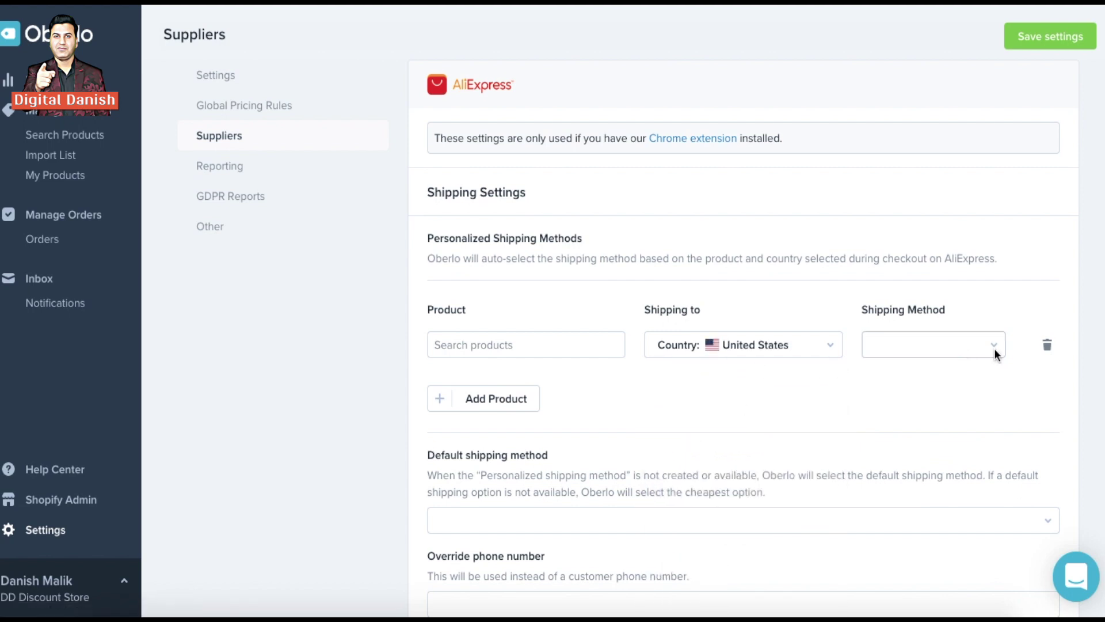
left_click(993, 348)
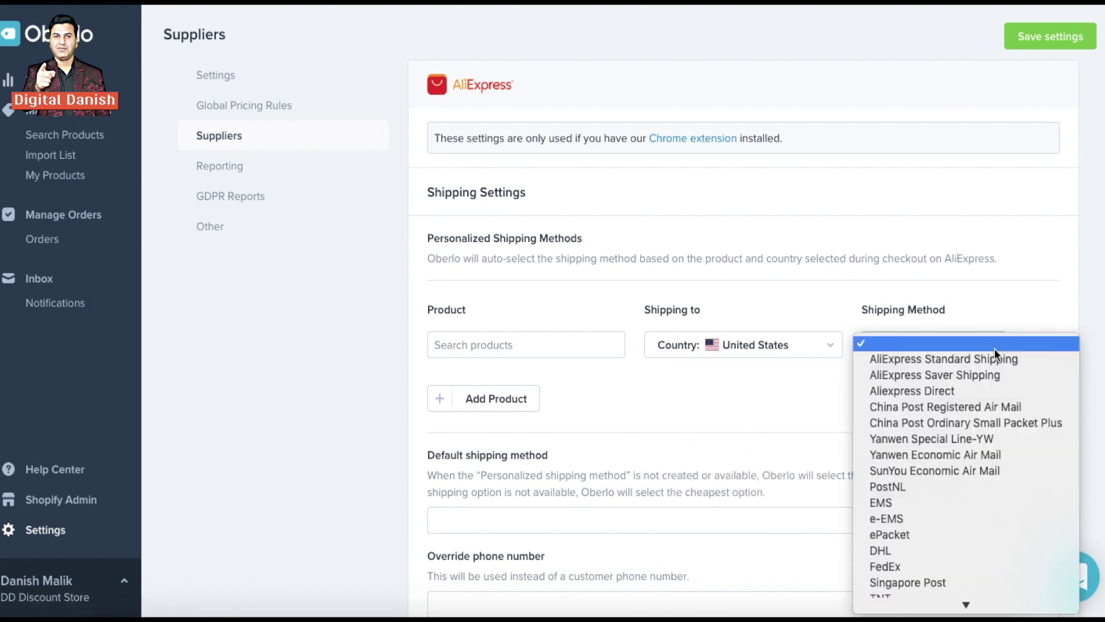
left_click(888, 534)
left_click(490, 341)
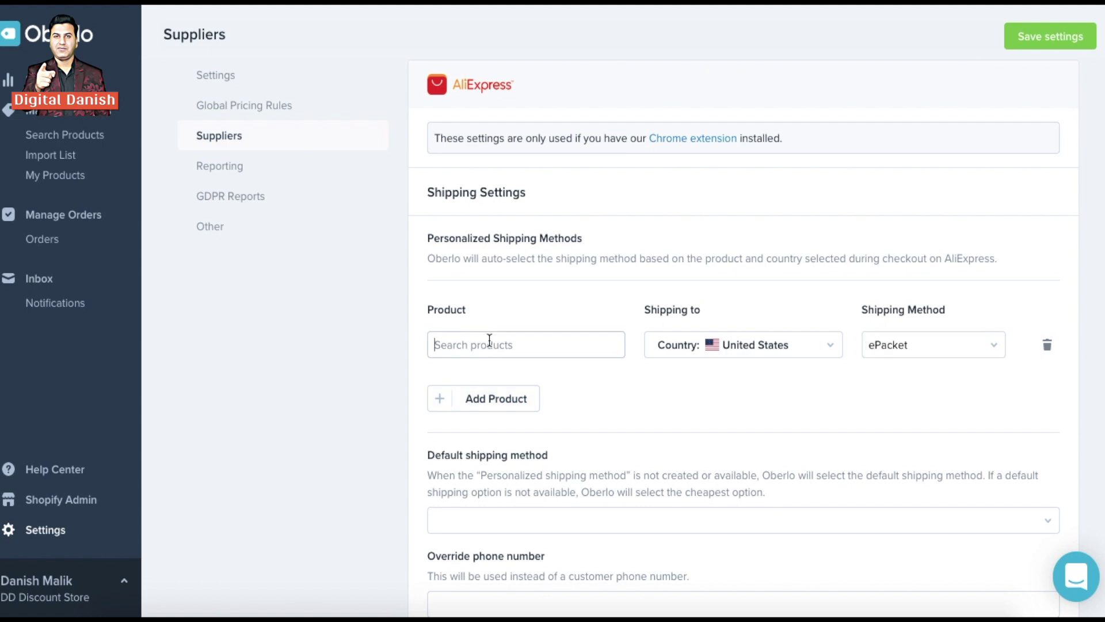
type("epacket")
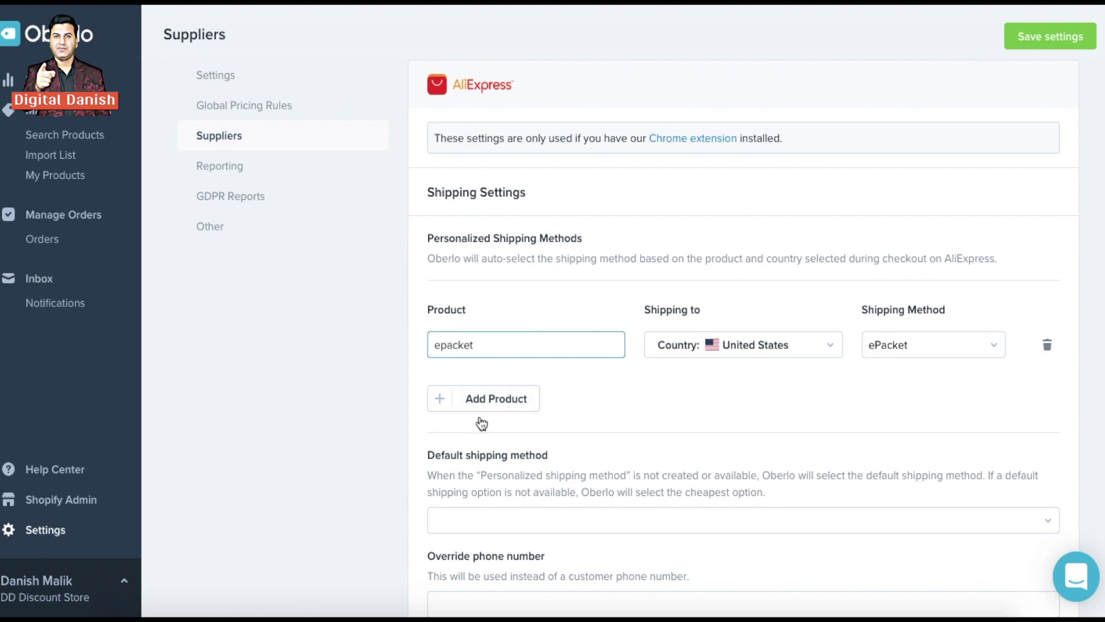
left_click(579, 429)
Set the default shipping method to ePacket and save the supplier settings.
scroll(580, 429, "down", 3)
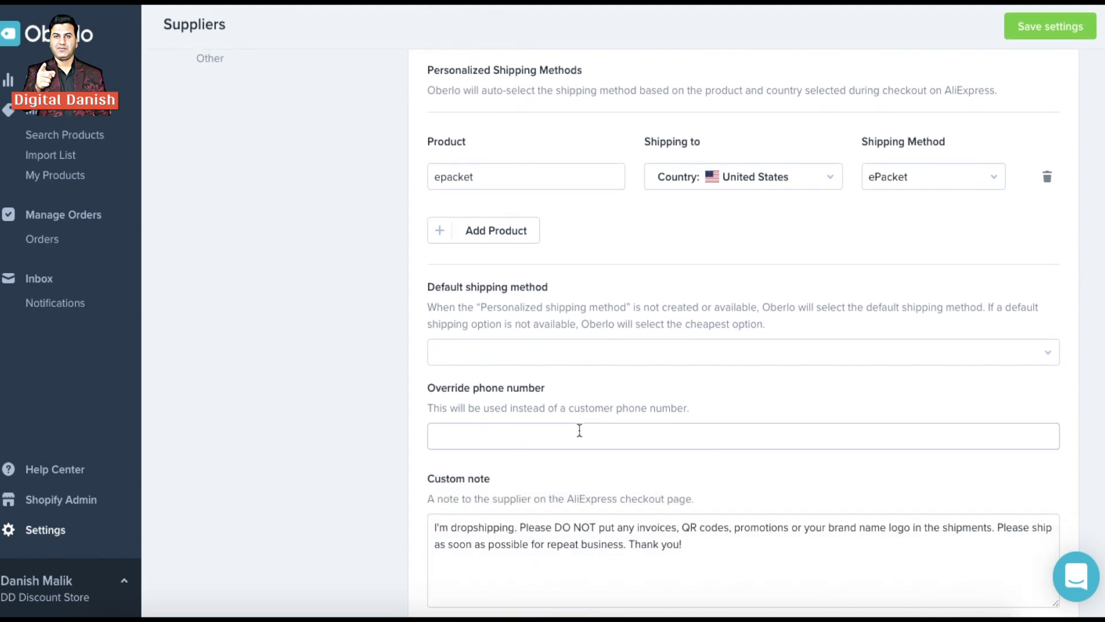
left_click(606, 353)
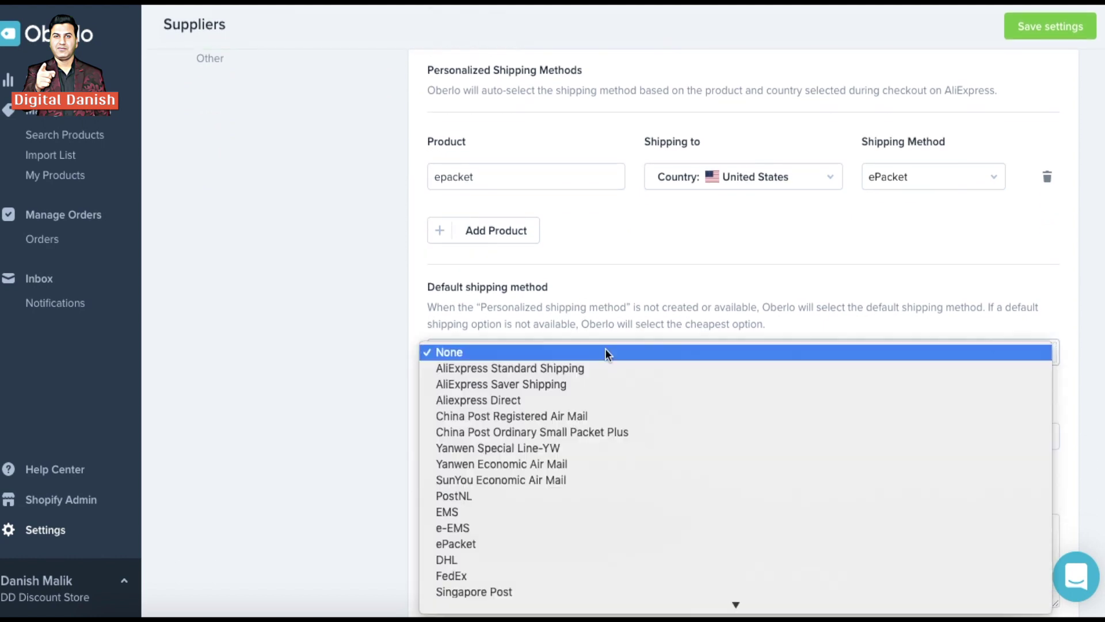
left_click(472, 541)
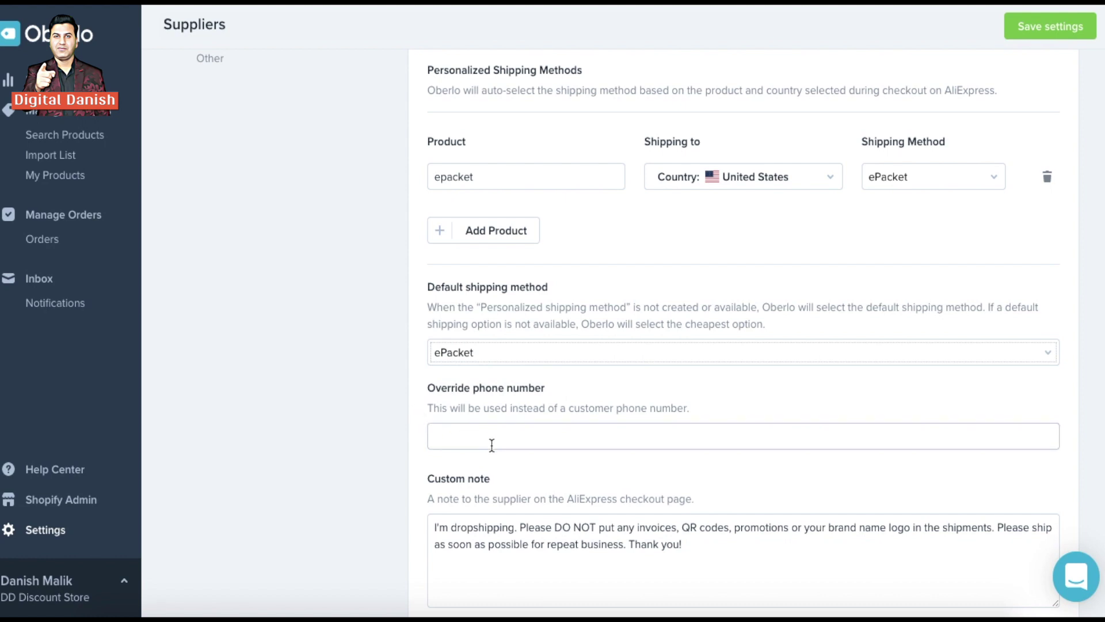
scroll(411, 475, "down", 2)
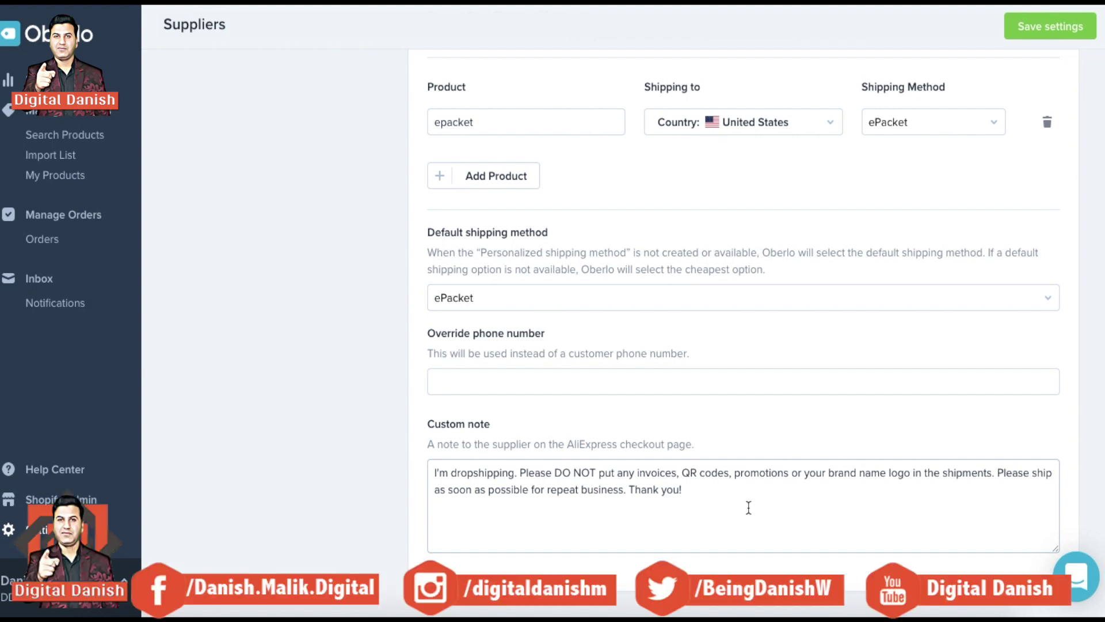
left_click(1041, 35)
Review the Reporting, GDPR Reports and Other settings pages, and save the Other settings.
left_click(226, 166)
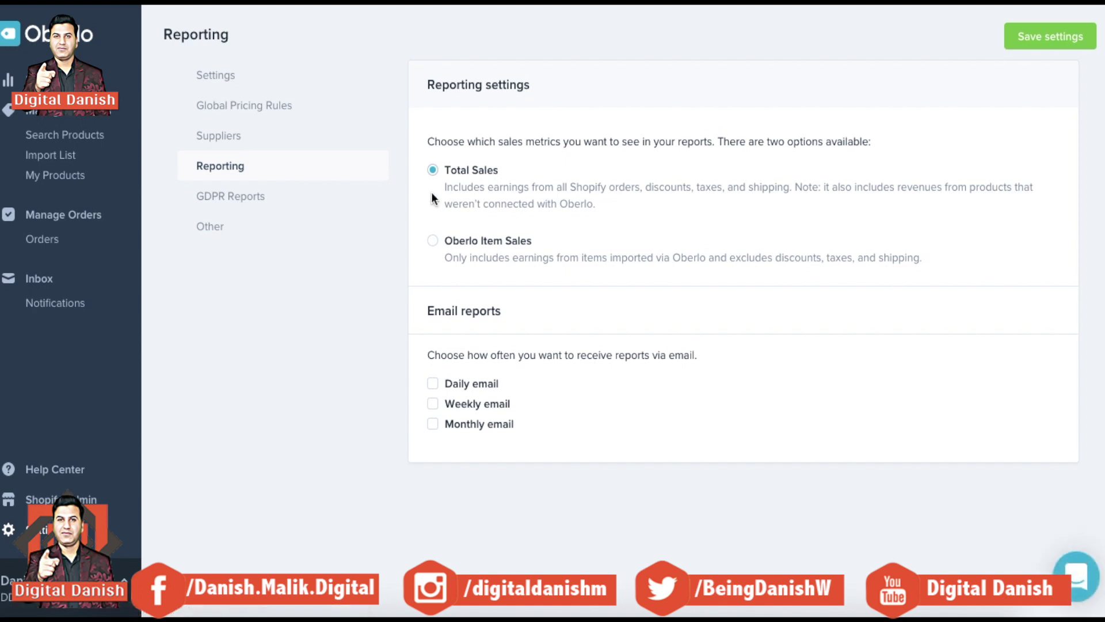
left_click(228, 206)
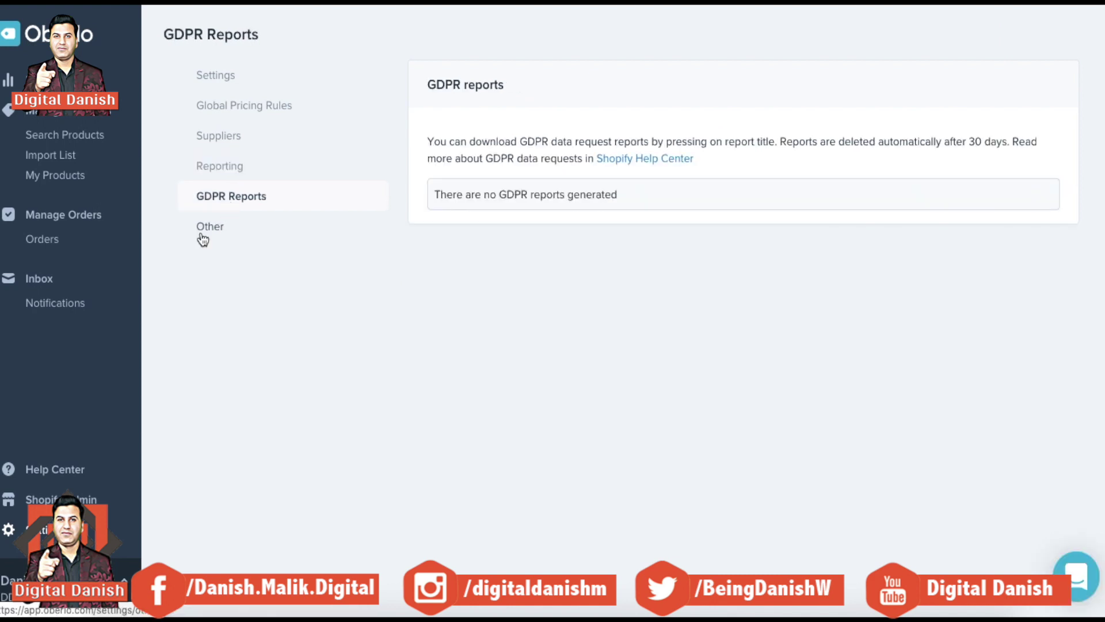
left_click(211, 231)
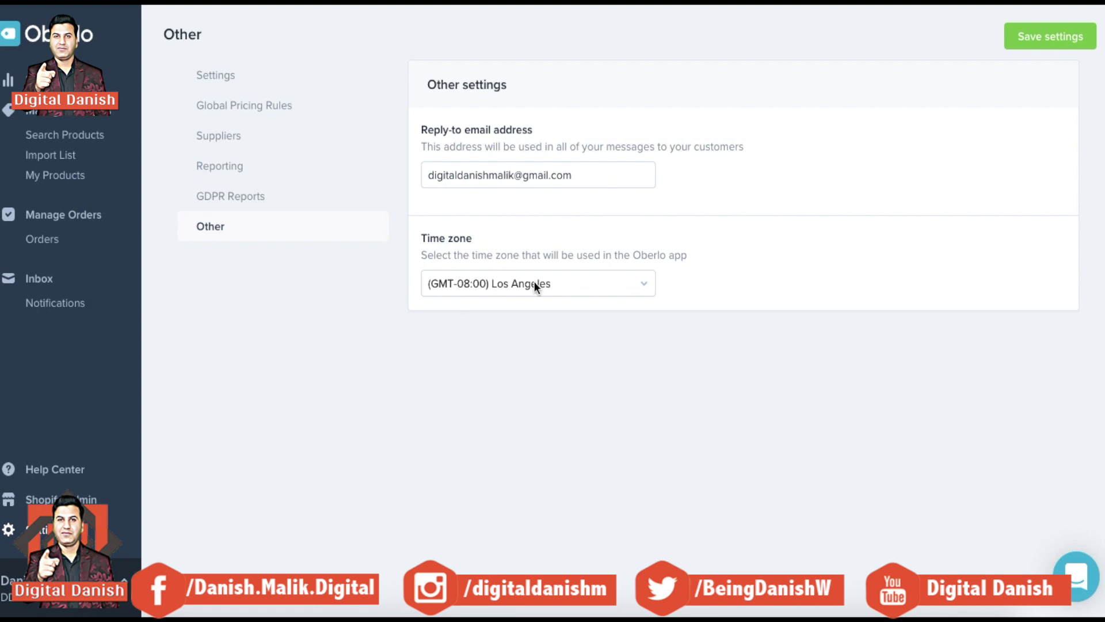
left_click(1050, 38)
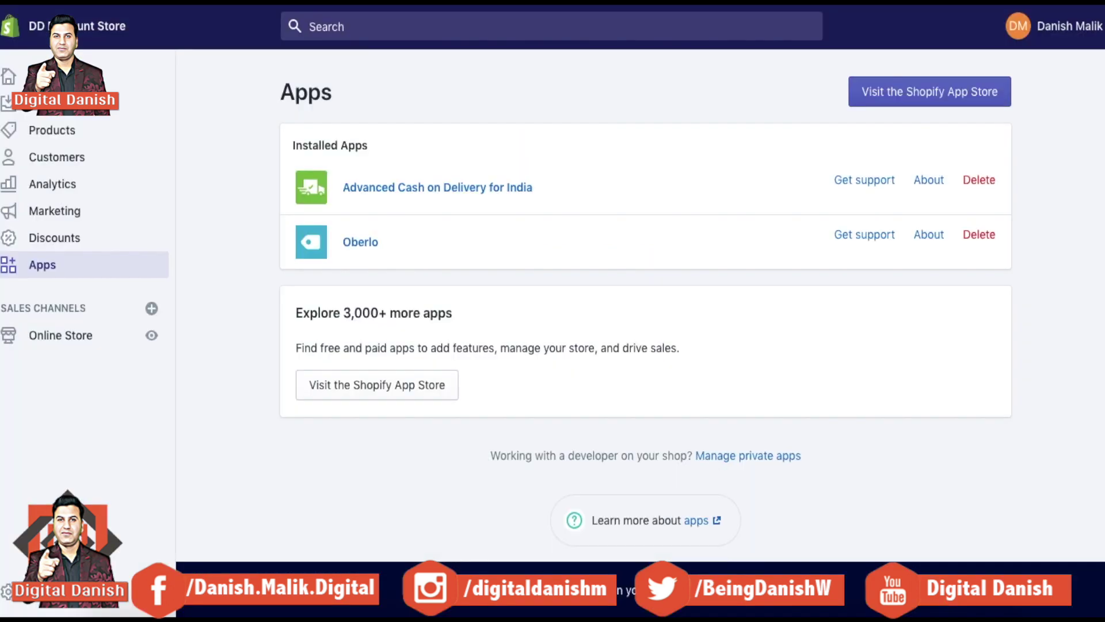
Search Google for "oberlo extension for chrome" in a new browser tab.
key("ctrl+t")
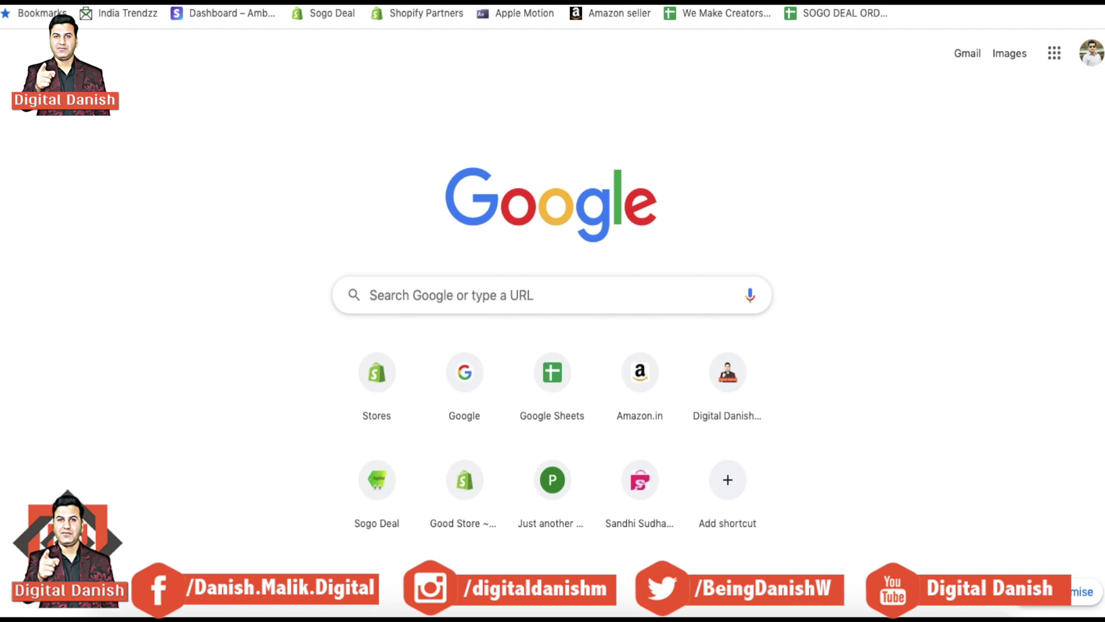
left_click(409, 302)
type("ob")
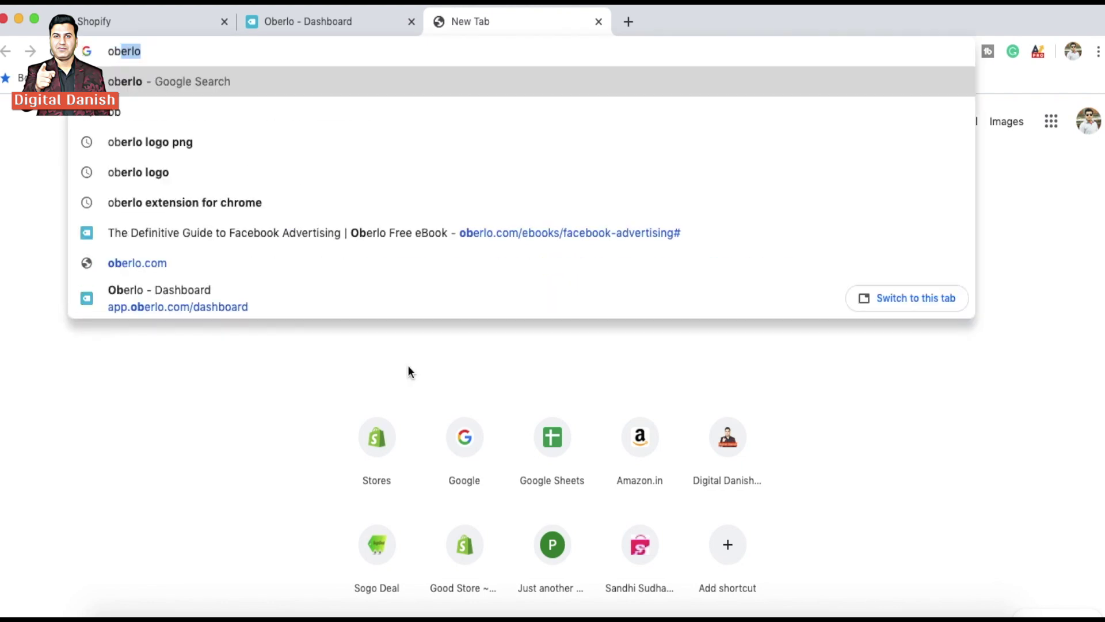
key("Down")
key("Down")
key("Down")
key("Down")
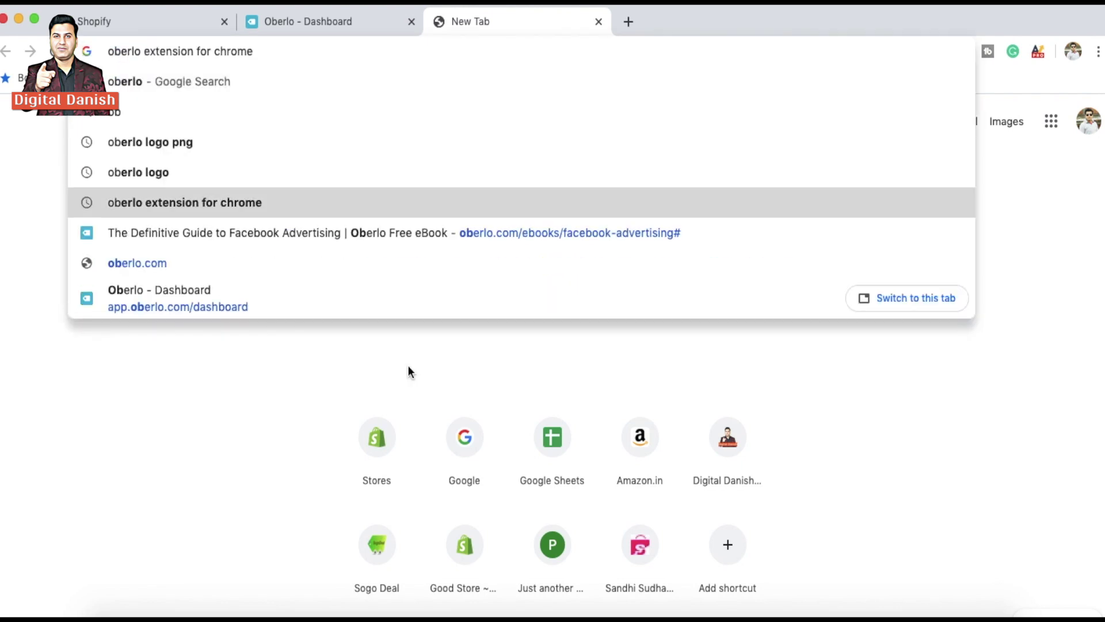
key("Return")
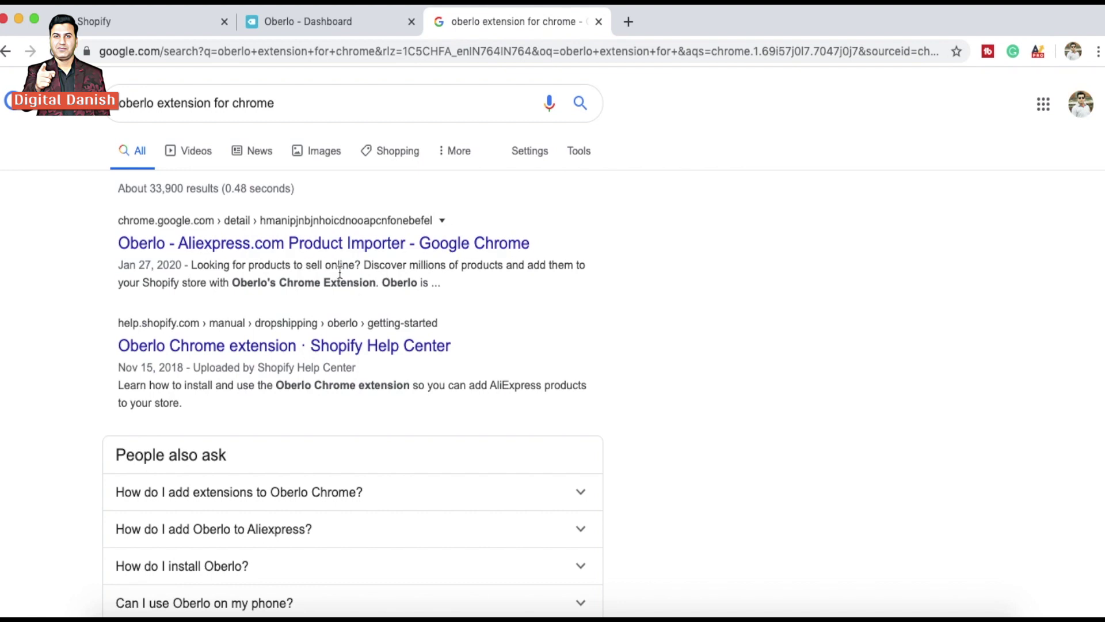
Install the Oberlo - Aliexpress.com Product Importer extension from the Chrome Web Store.
left_click(410, 246)
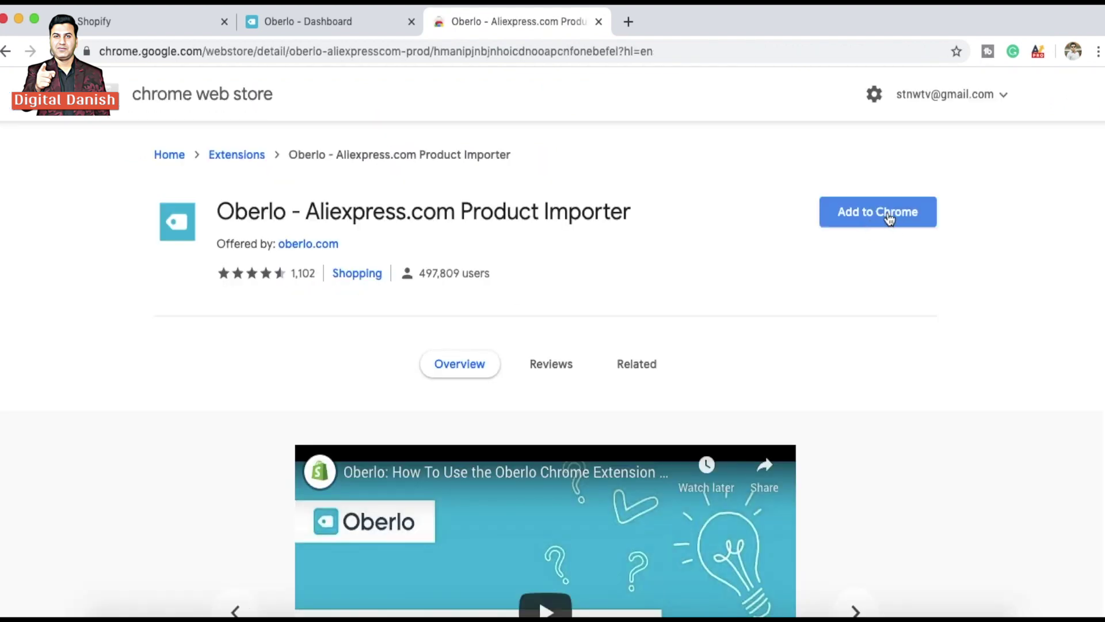
left_click(888, 215)
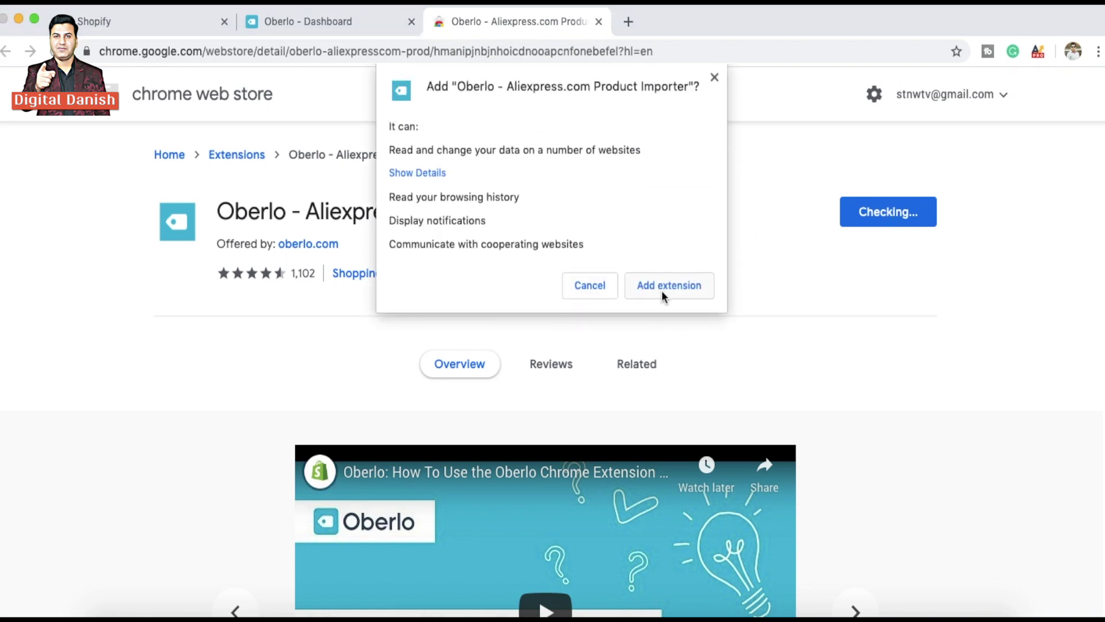
left_click(665, 287)
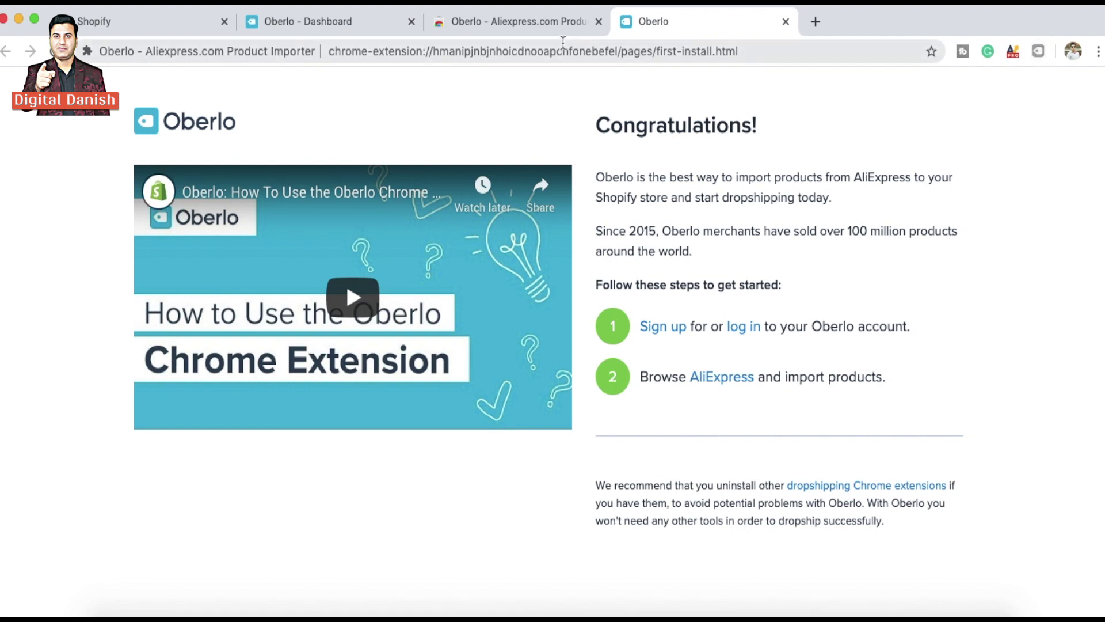
left_click(313, 29)
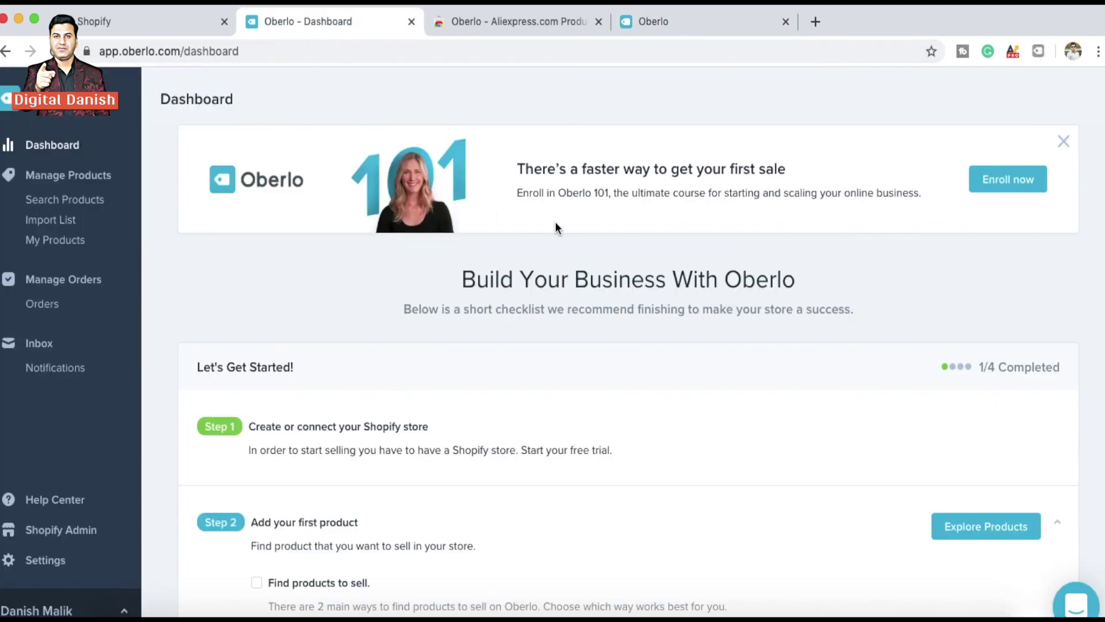
left_click(120, 21)
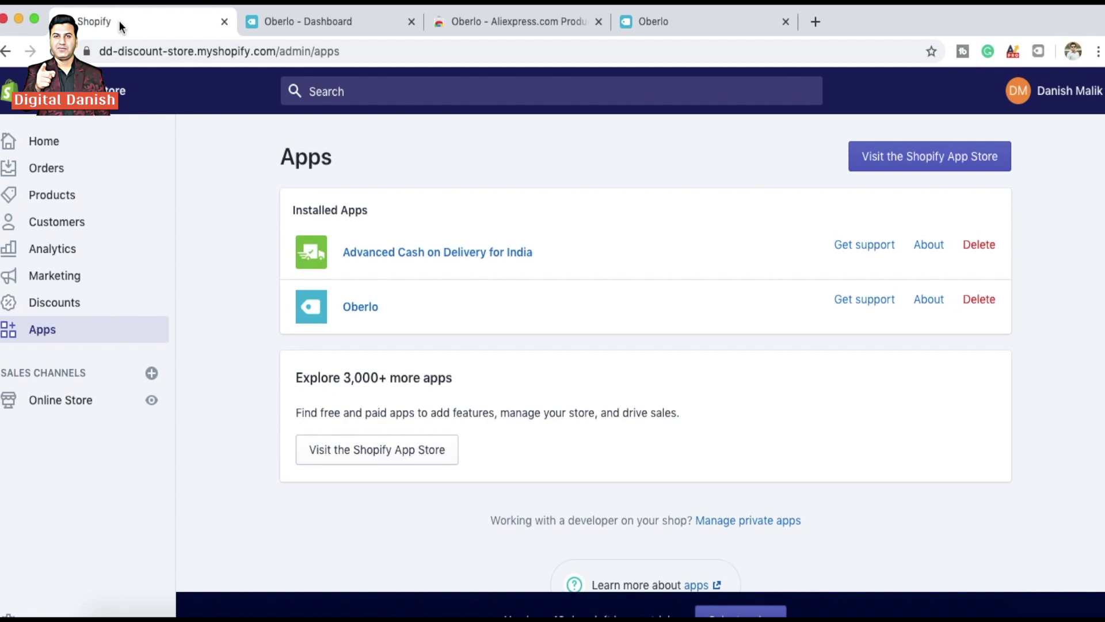
left_click(672, 29)
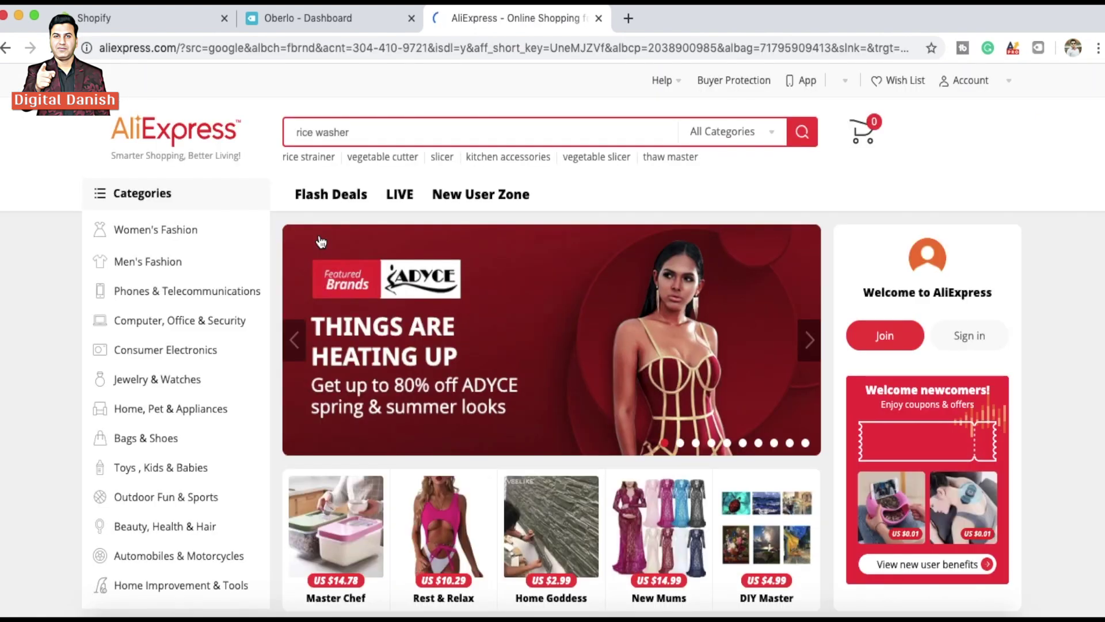
Browse the AliExpress home page and open the pink LEMFO smartwatch offer in the New For You section.
scroll(239, 426, "down", 5)
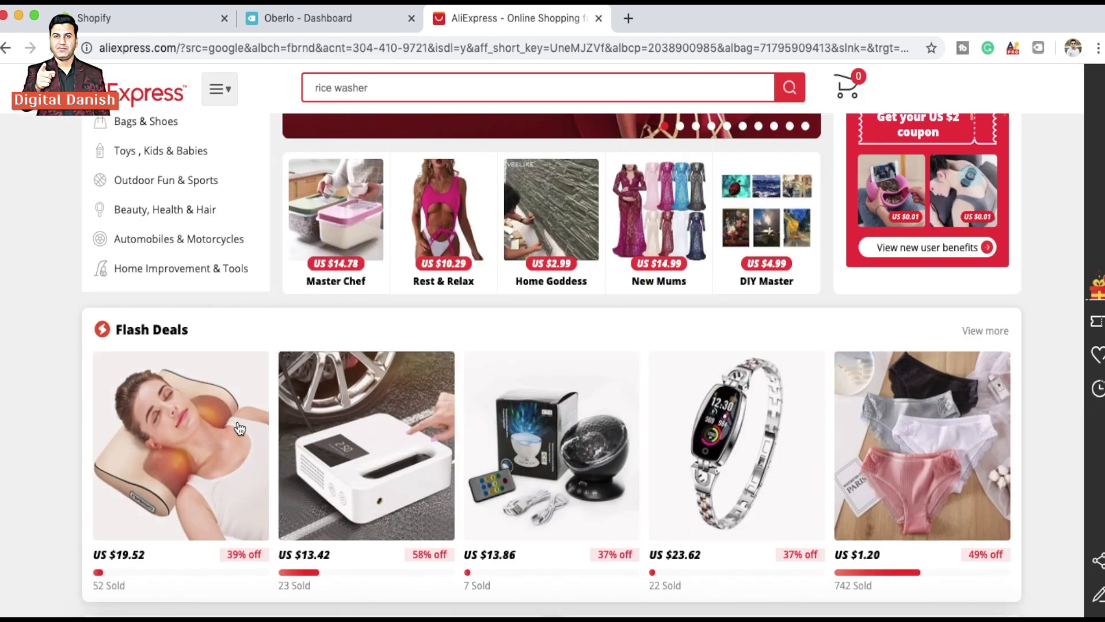
scroll(239, 429, "down", 2)
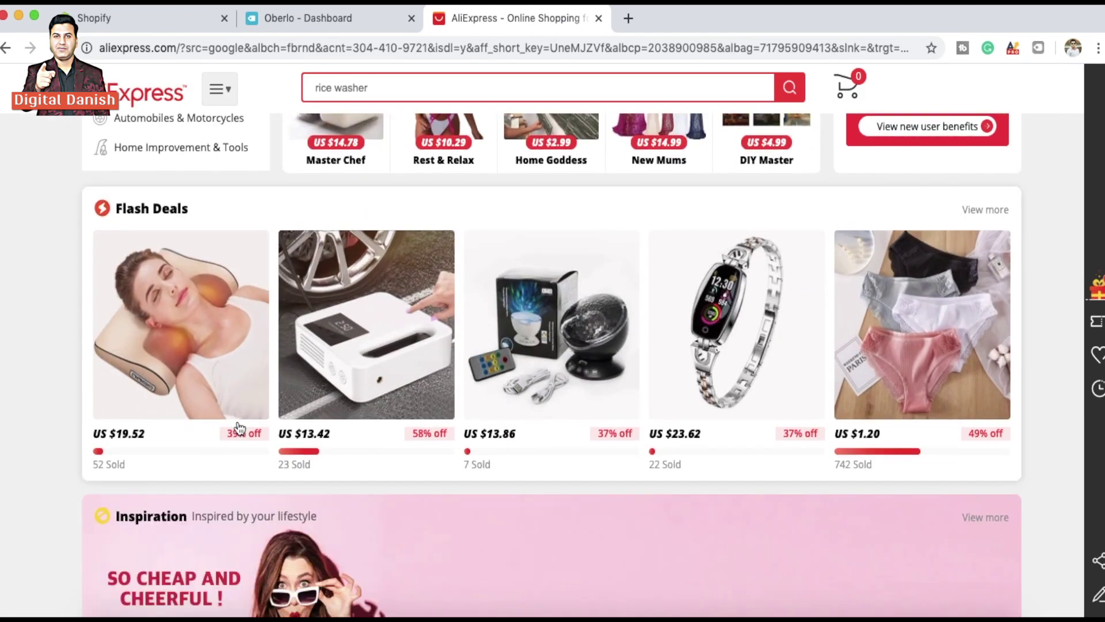
scroll(238, 429, "down", 2)
scroll(597, 387, "down", 10)
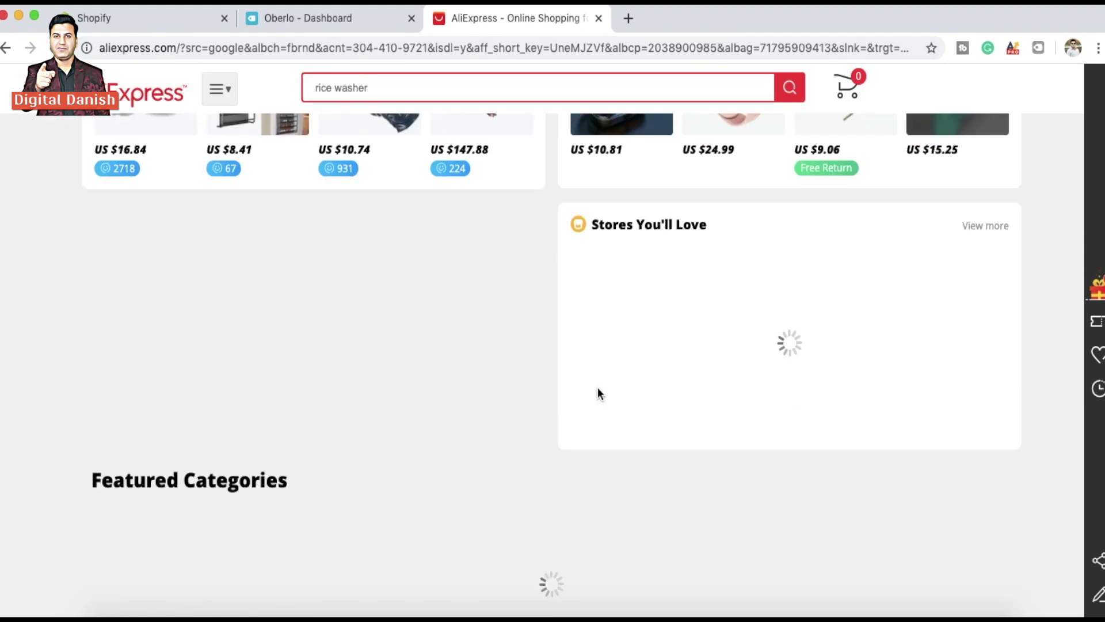
scroll(597, 394, "up", 7)
scroll(597, 394, "down", 3)
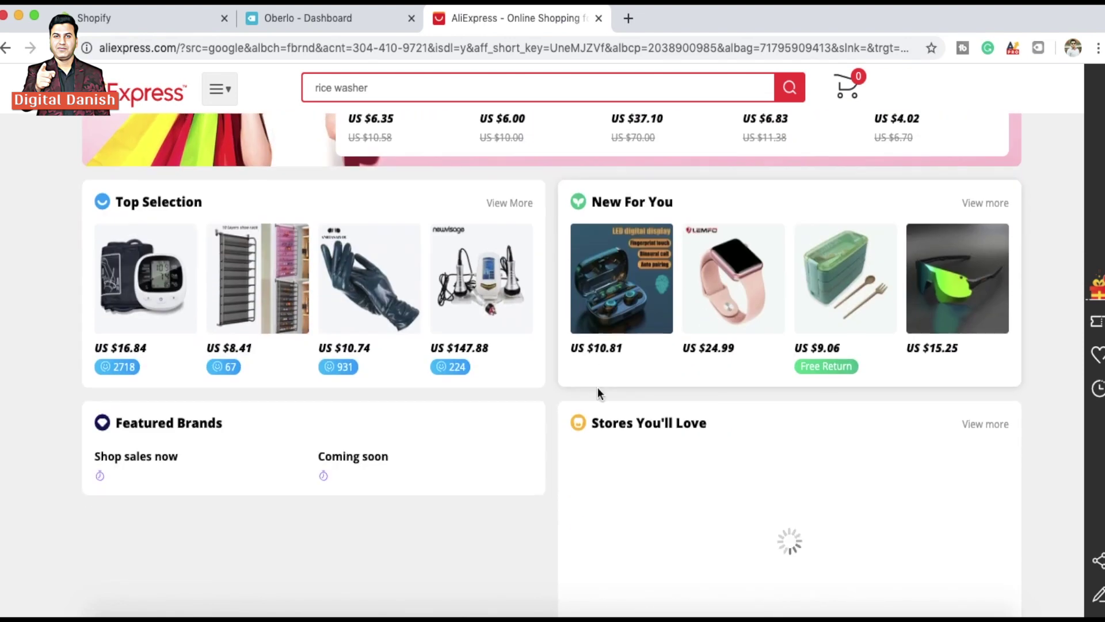
left_click(748, 282)
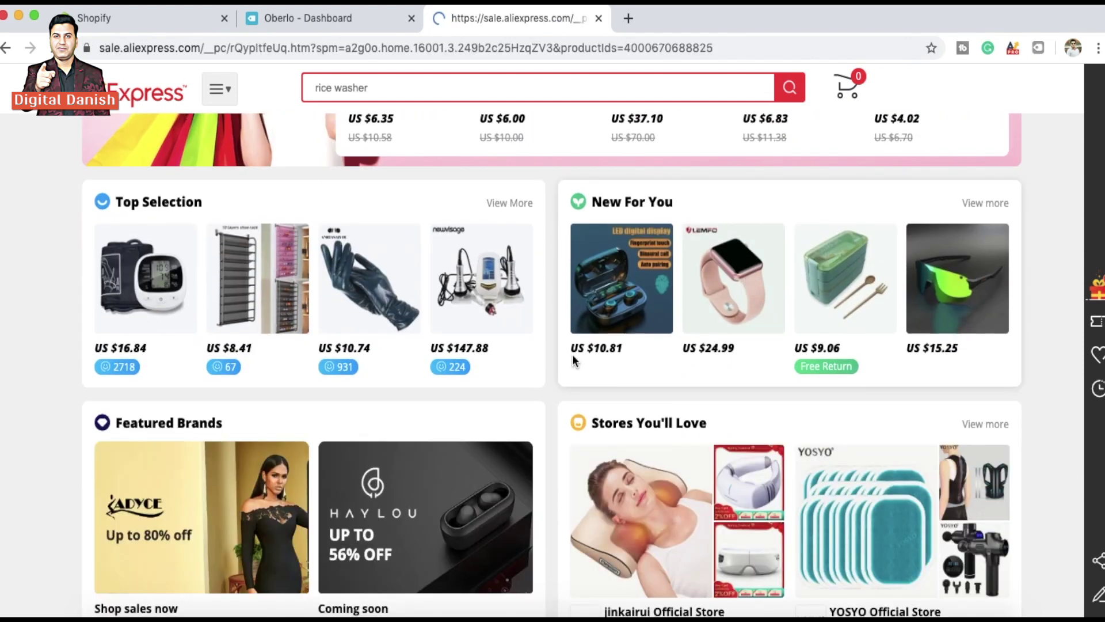
Open the Coquimbo Quantum Lamp product page and review its price, variants and shipping details.
scroll(293, 342, "down", 5)
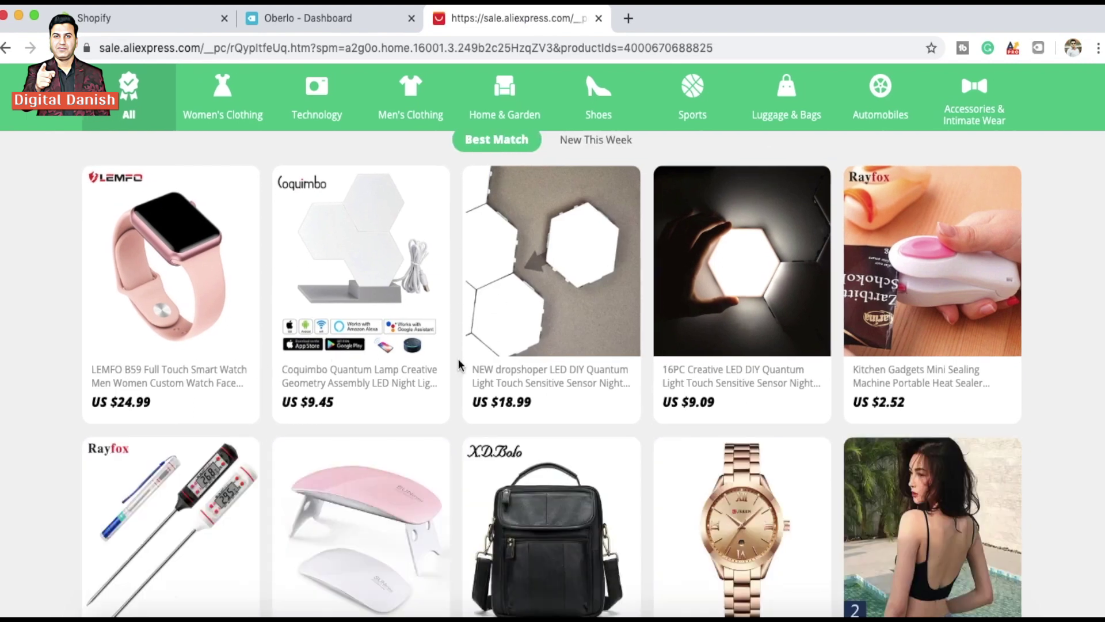
left_click(370, 225)
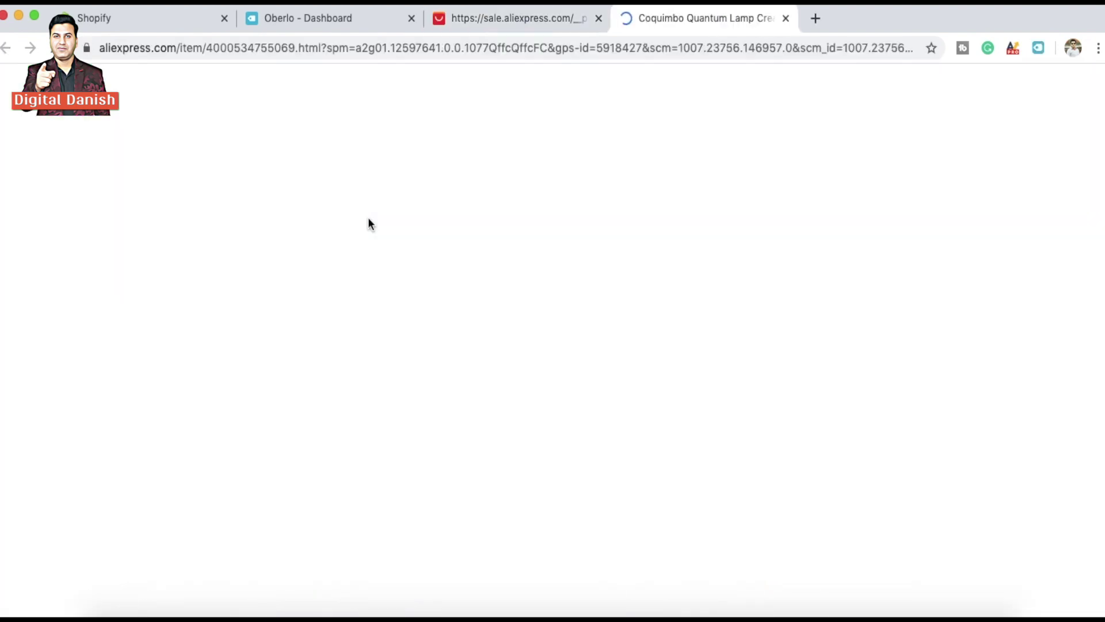
scroll(702, 416, "down", 4)
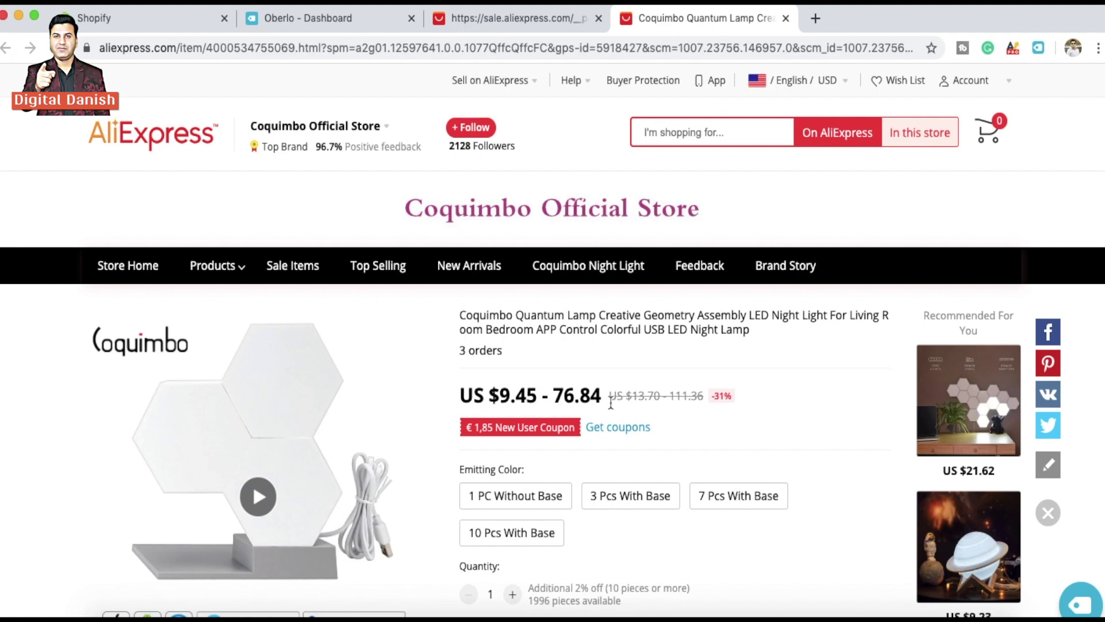
scroll(611, 403, "down", 3)
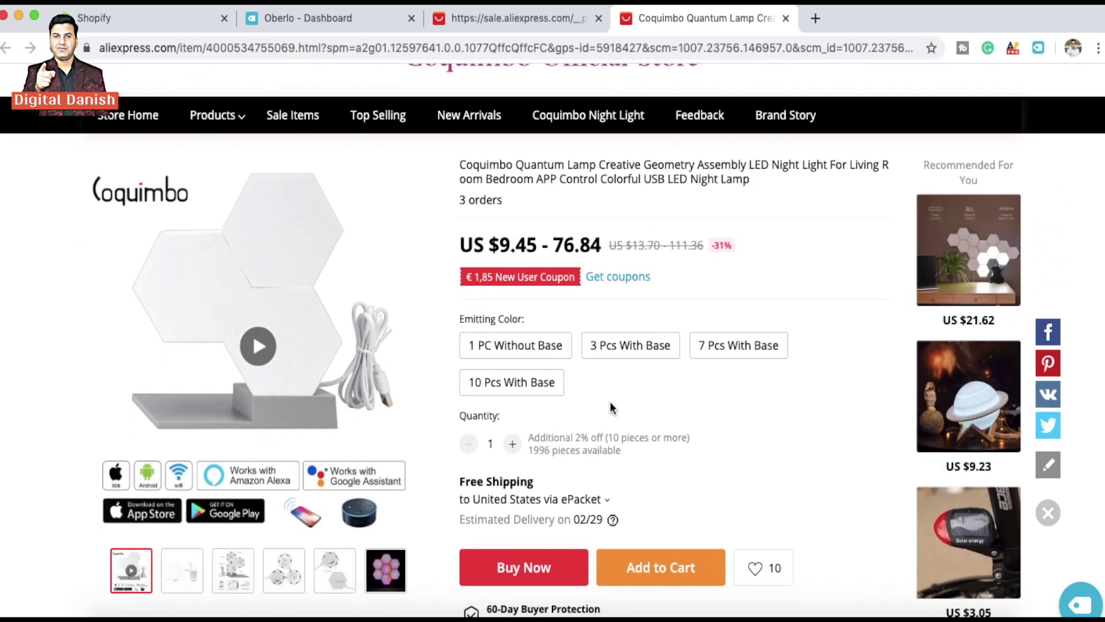
scroll(610, 407, "down", 1)
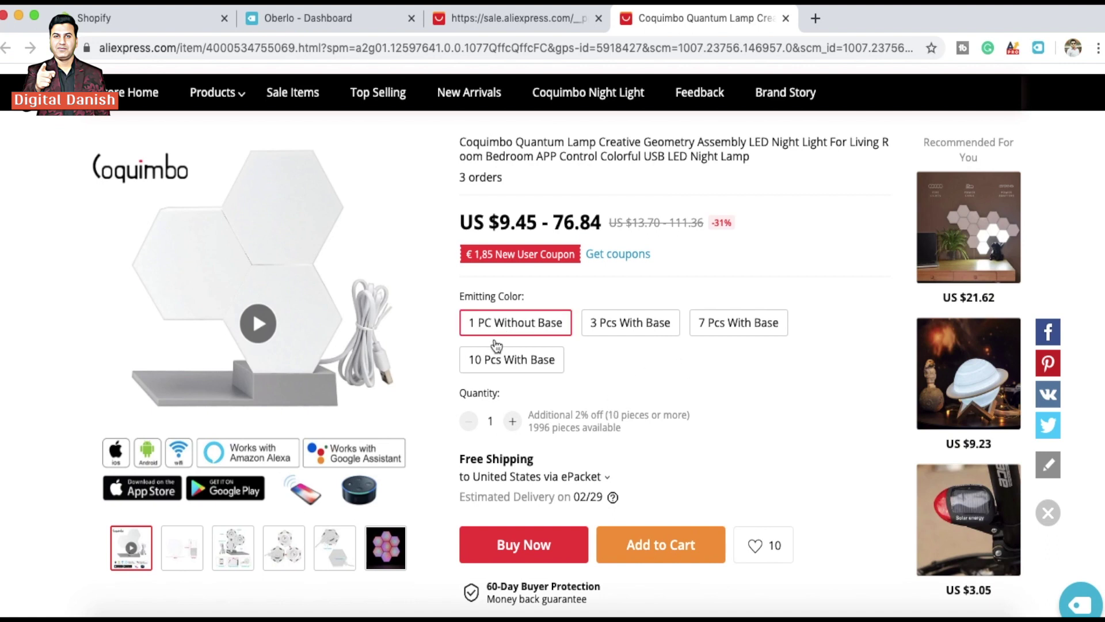
Compare the lamp's prices for the 10 Pcs With Base and 1 PC Without Base options.
left_click(491, 369)
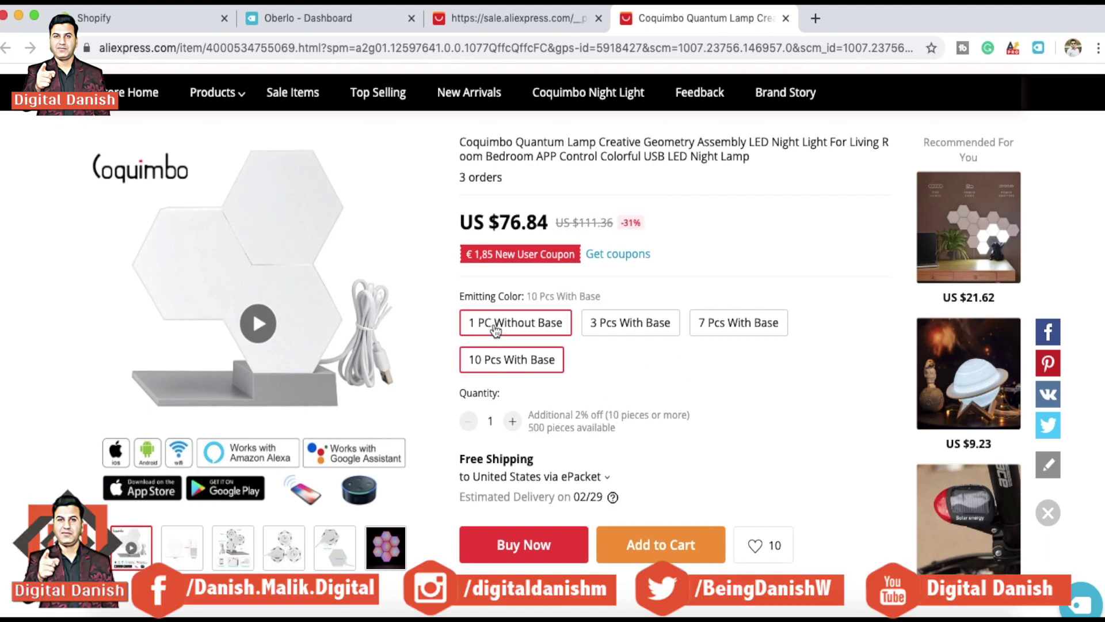
left_click(495, 329)
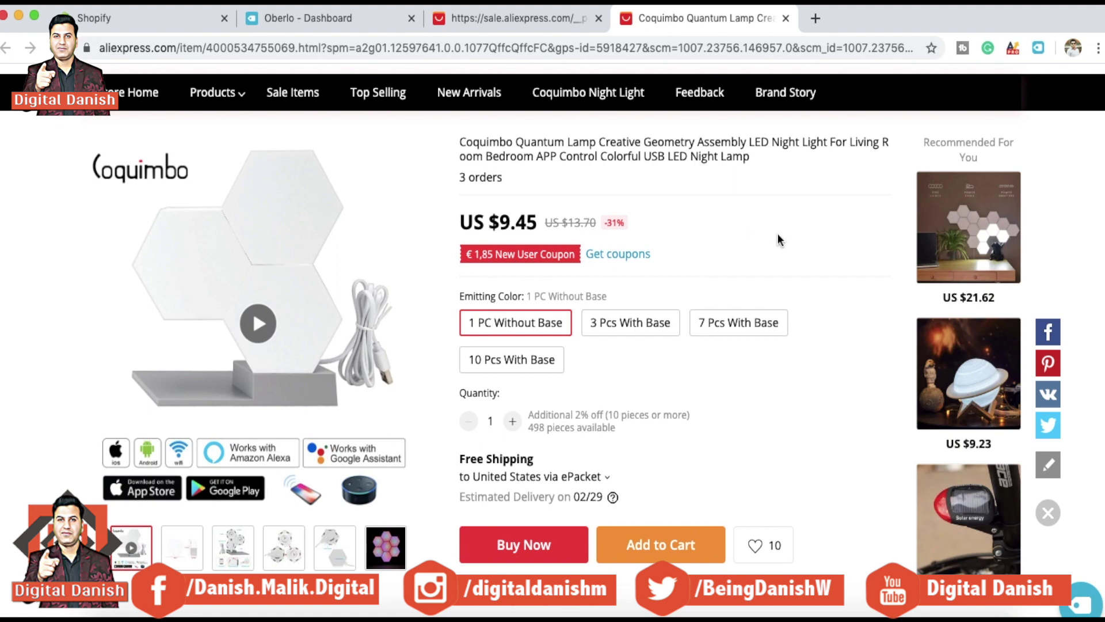
Add the Coquimbo lamp to the Oberlo import list with the browser extension and open the import list.
scroll(779, 236, "up", 3)
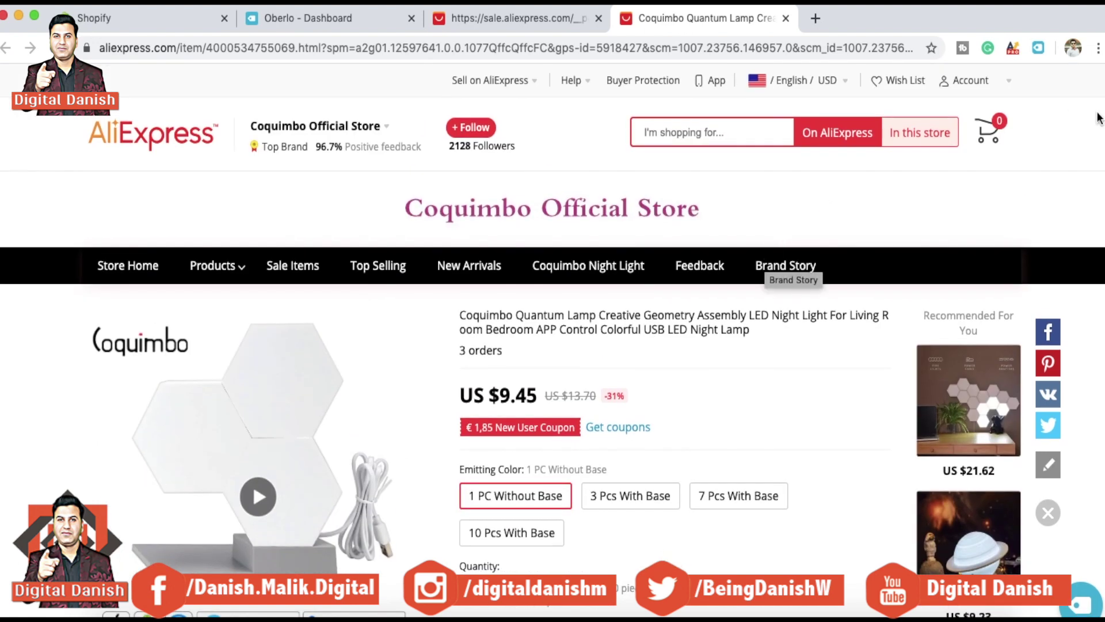
left_click(1039, 48)
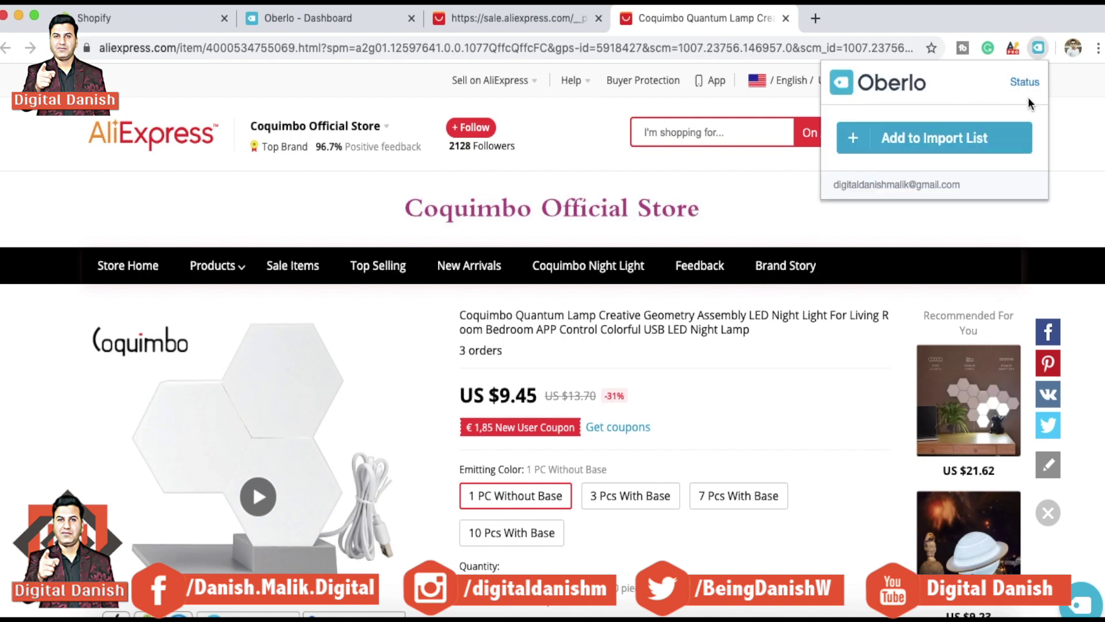
left_click(917, 145)
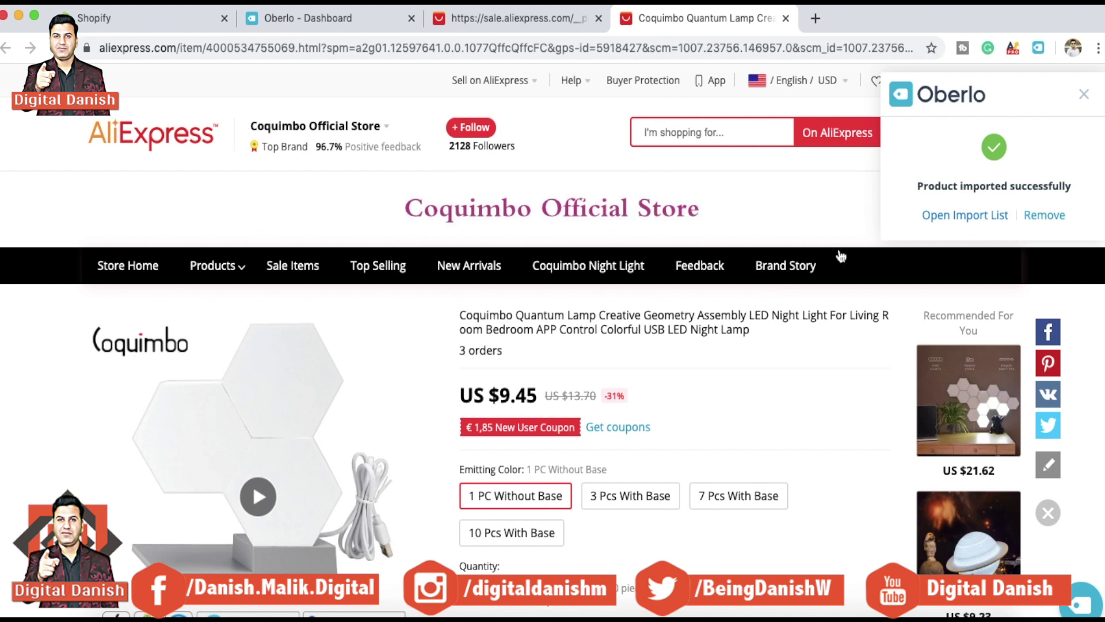
left_click(969, 217)
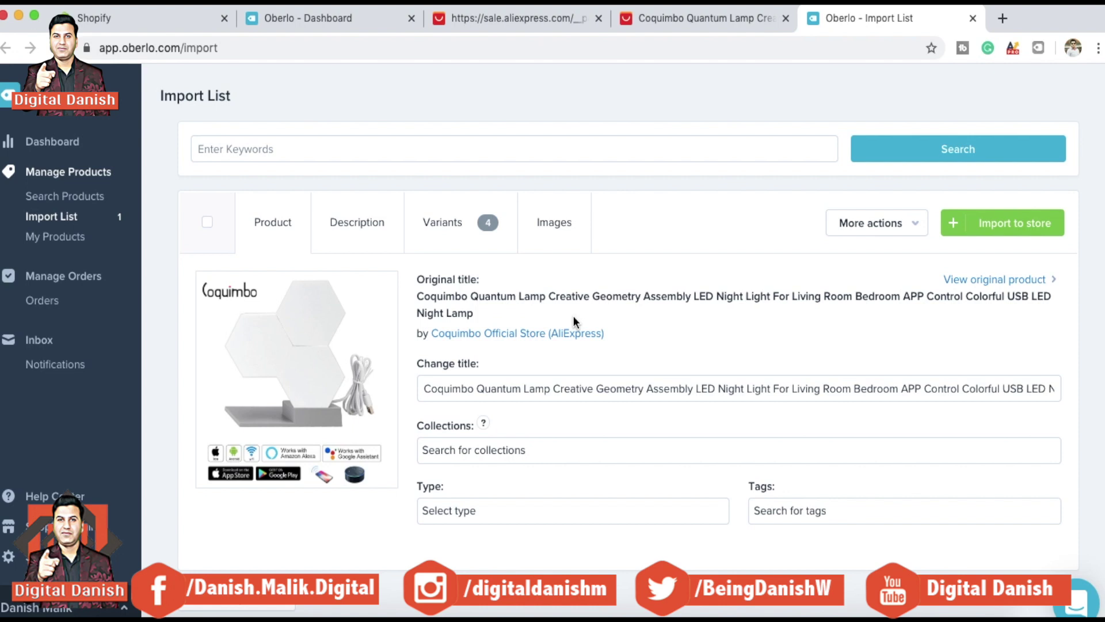
Review the imported lamp's product details, description, variants and images in the import list.
scroll(487, 343, "down", 1)
scroll(487, 343, "up", 1)
left_click(356, 232)
left_click(459, 230)
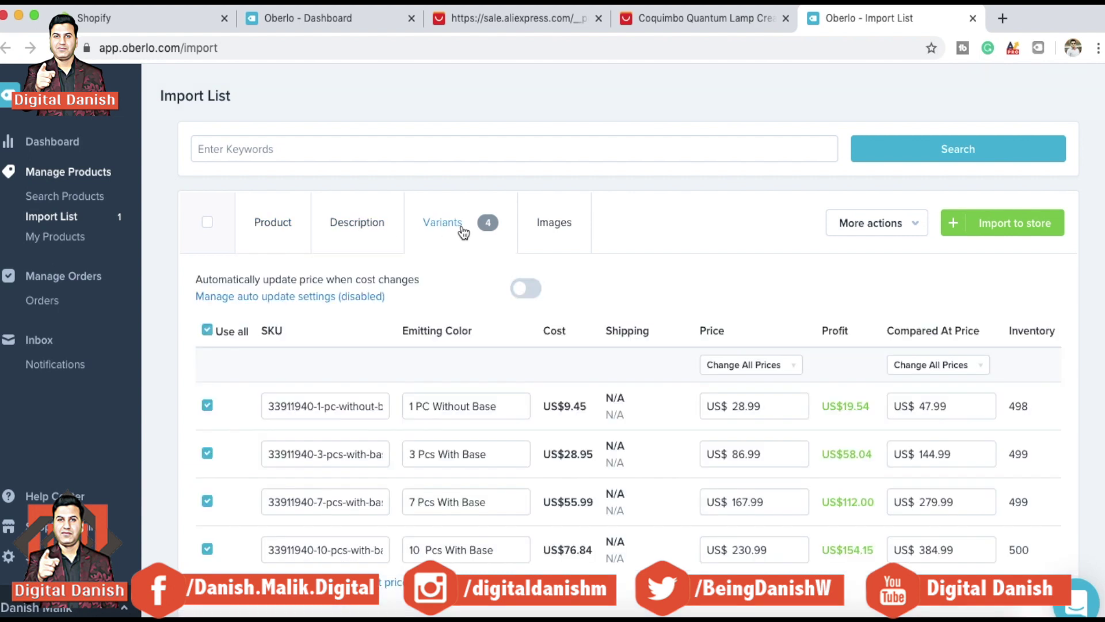
left_click(549, 237)
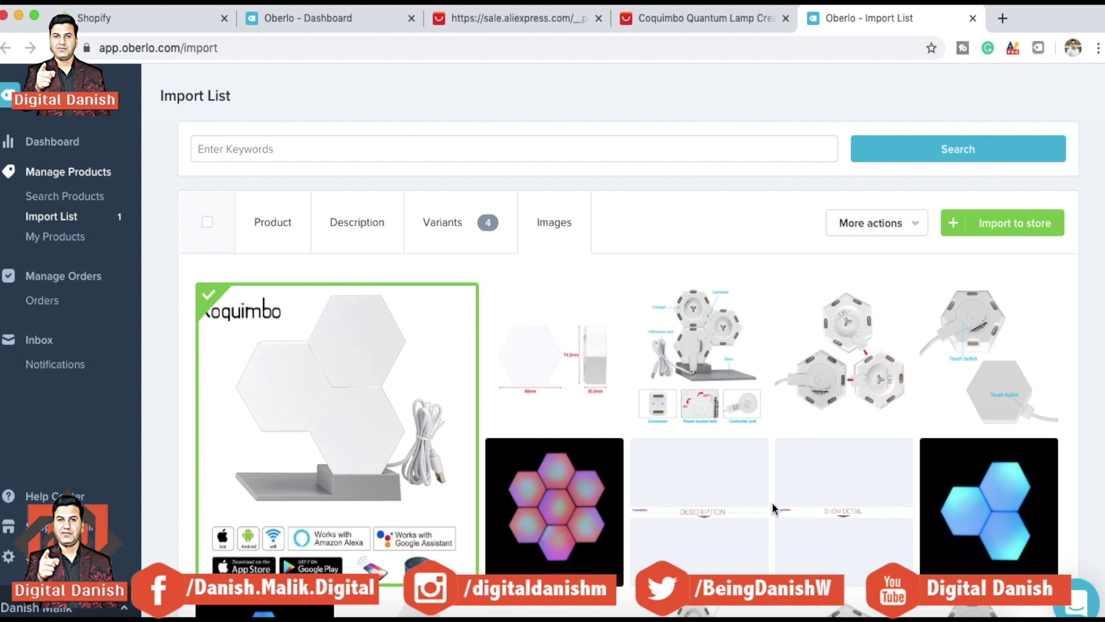
Add the last banner image in the gallery to the lamp's product images.
scroll(772, 502, "down", 5)
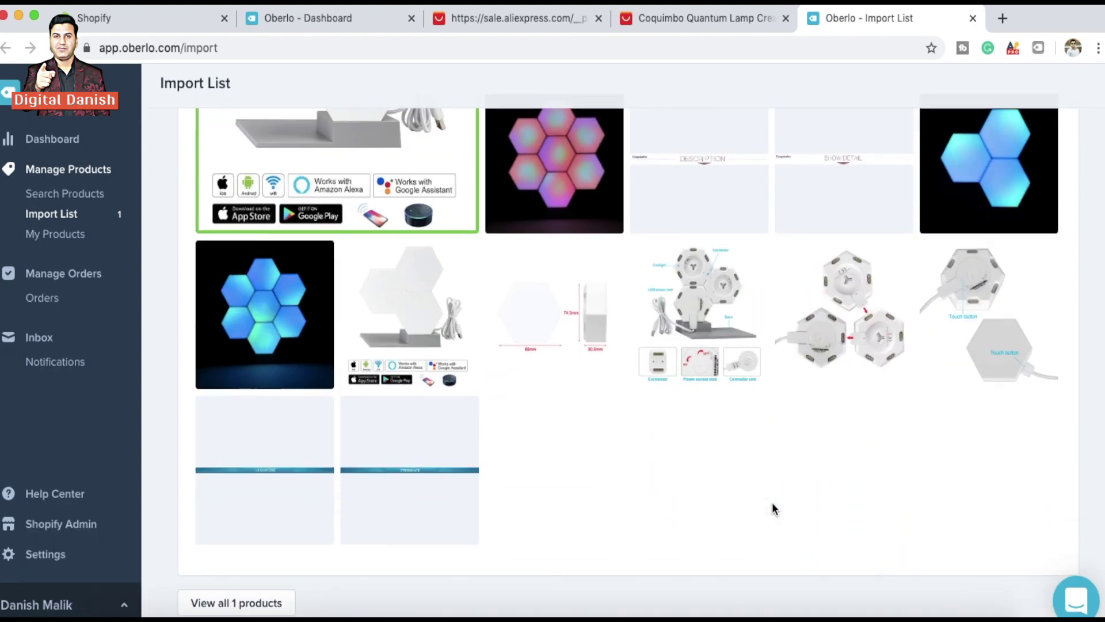
mouse_move(457, 480)
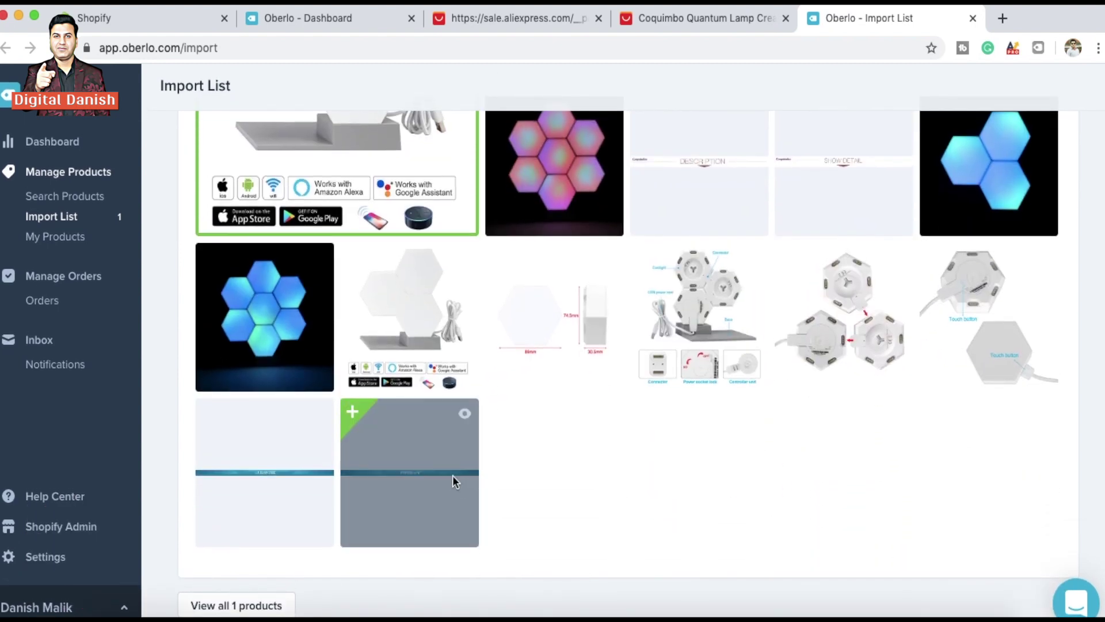
left_click(352, 411)
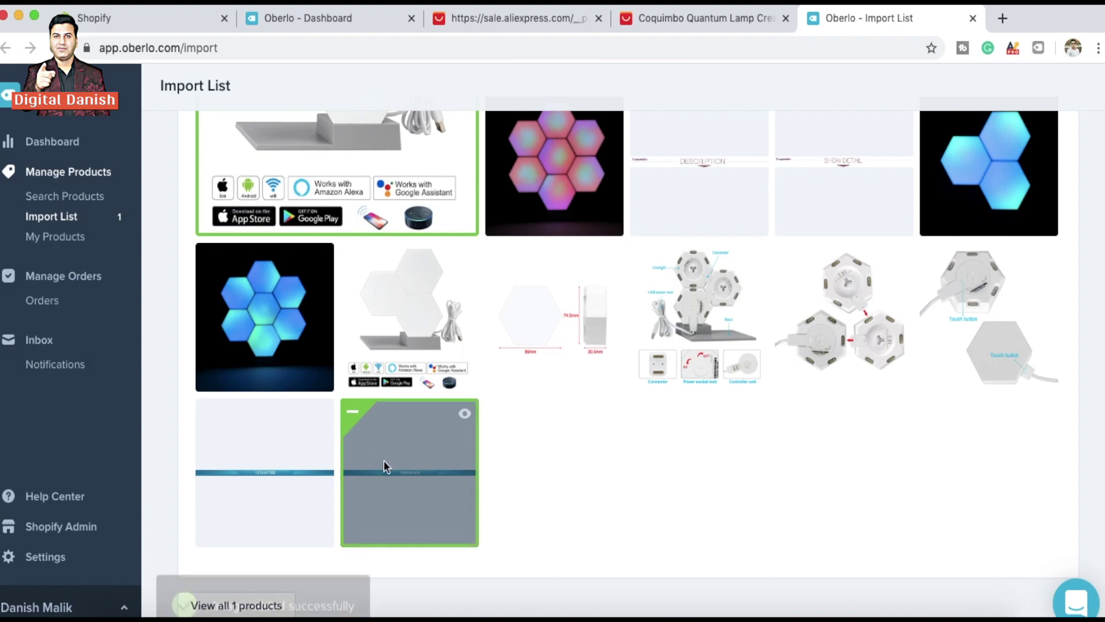
scroll(398, 485, "up", 3)
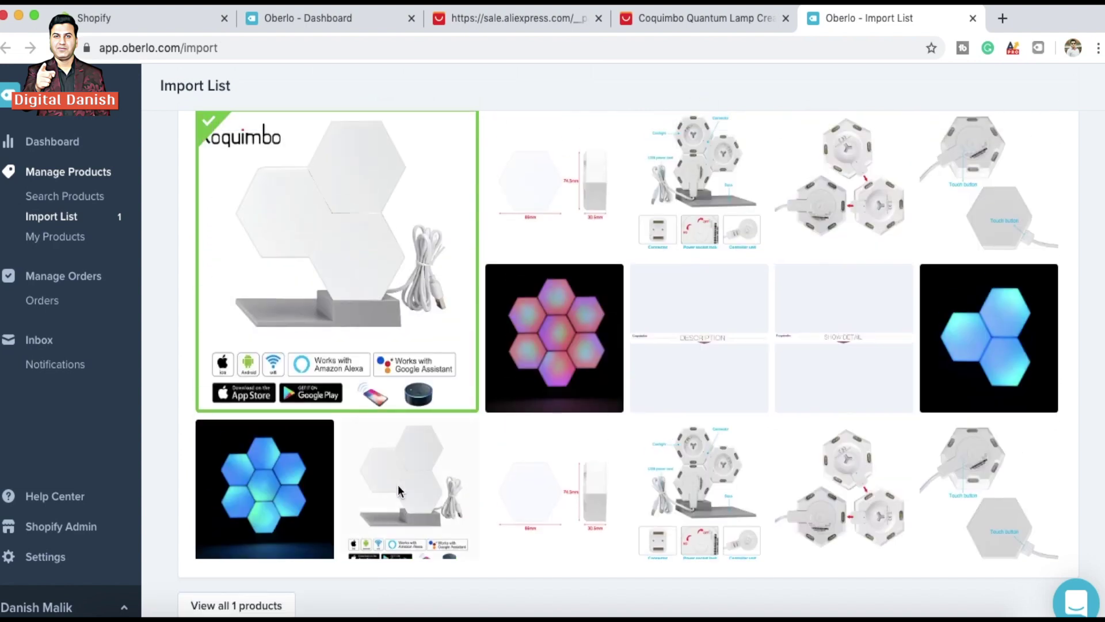
scroll(398, 485, "up", 3)
Add the dimensions, three-connector, pink hexagon, blue three-hexagon and smaller white lamp images to the lamp's product images.
mouse_move(397, 379)
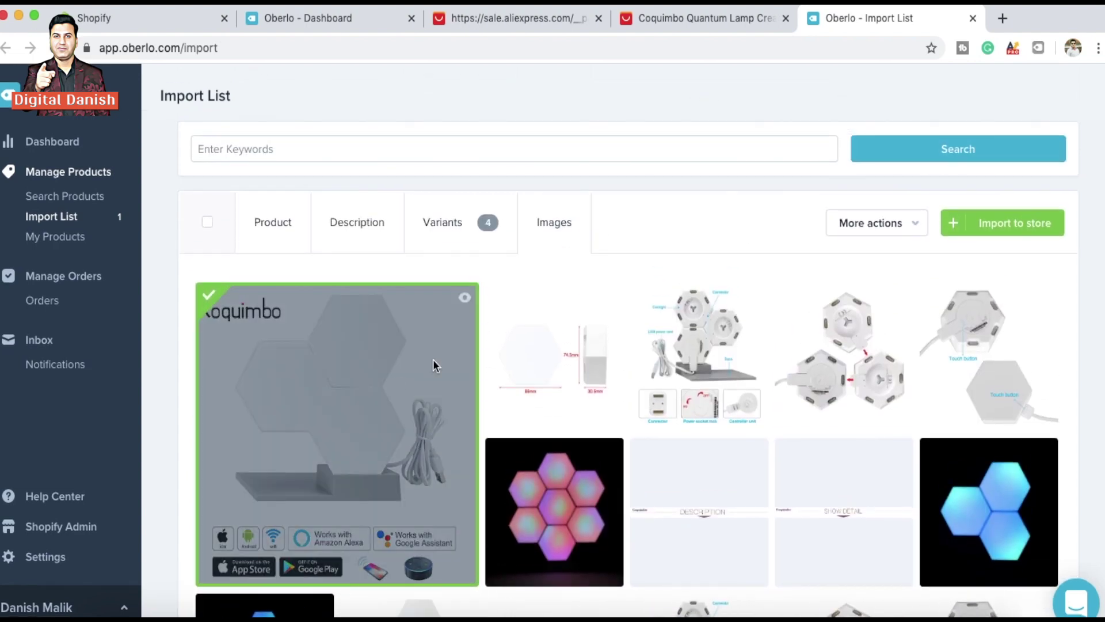
left_click(565, 372)
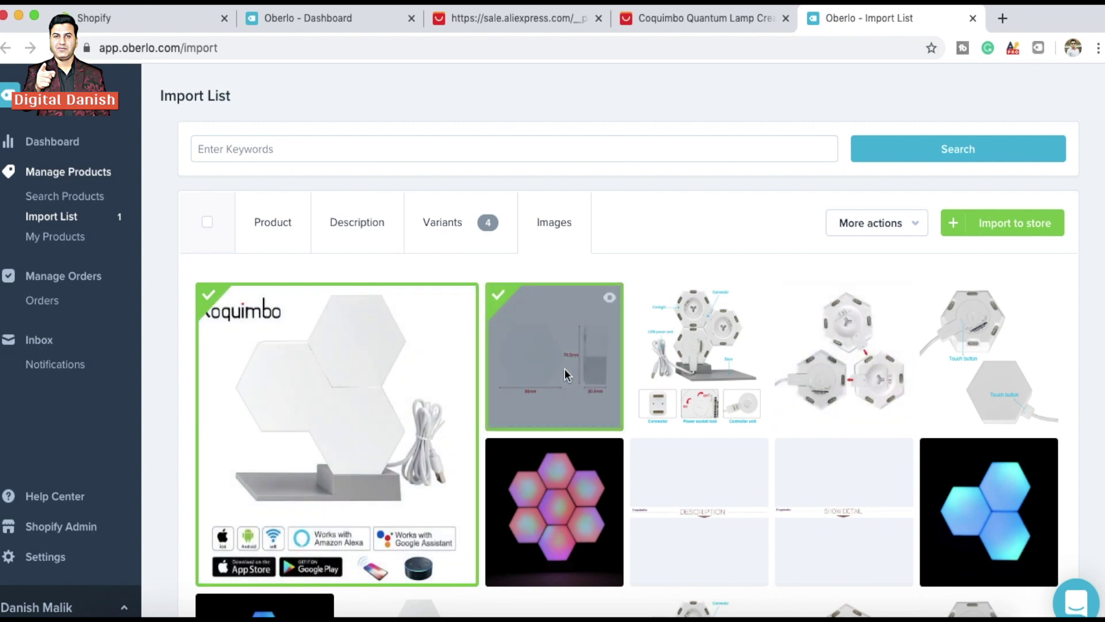
left_click(835, 326)
left_click(573, 510)
left_click(1021, 495)
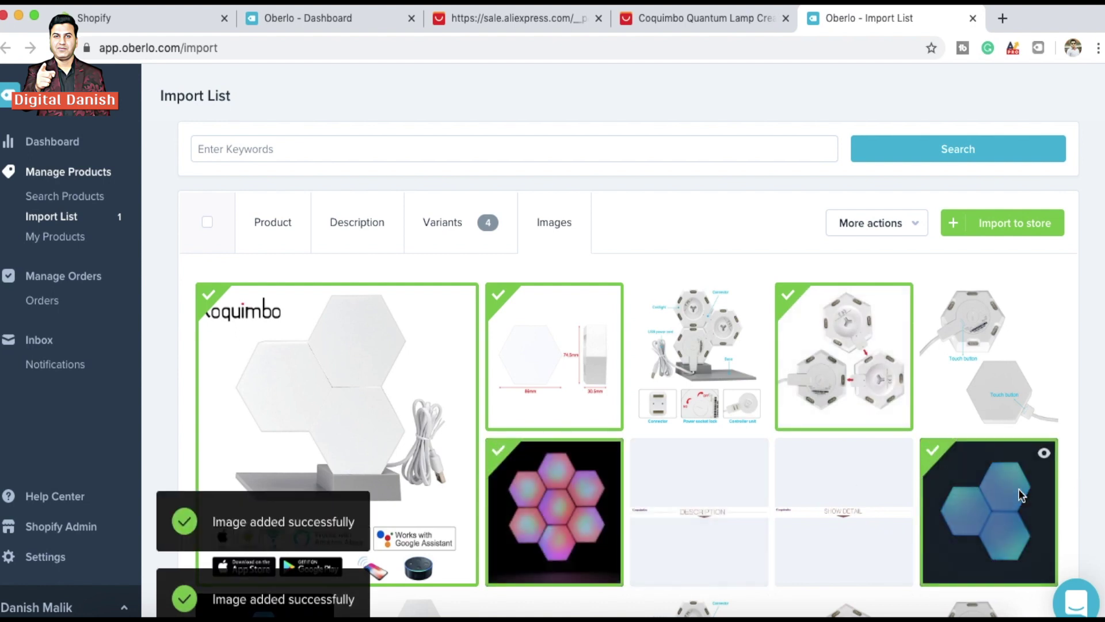
scroll(1021, 495, "down", 3)
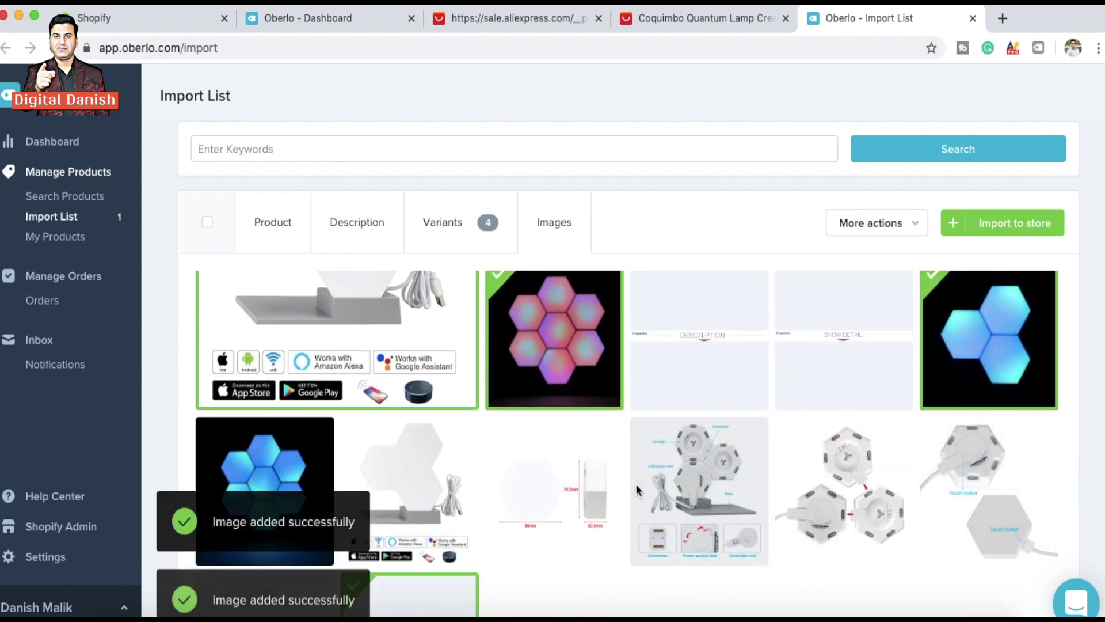
left_click(416, 458)
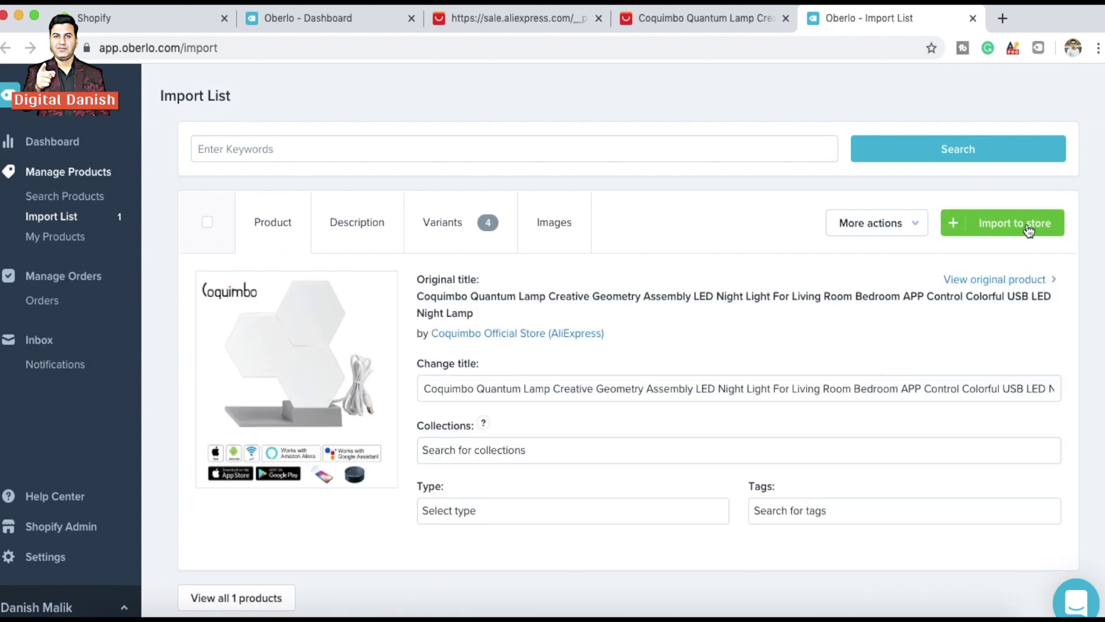
Import the lamp to the Shopify store and open it for editing in Shopify.
left_click(1028, 230)
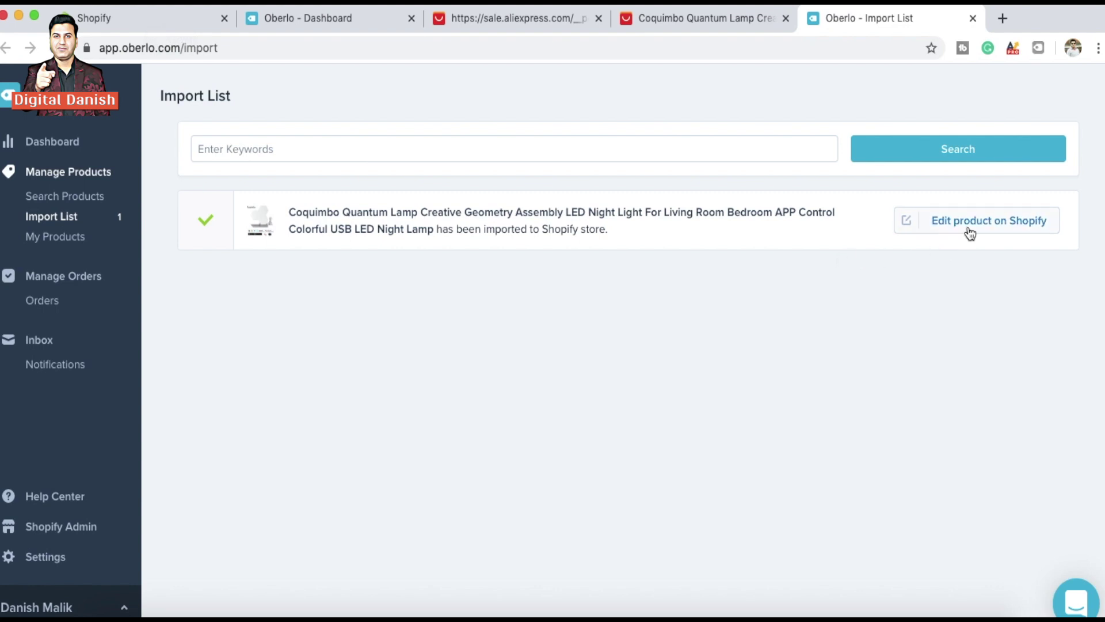
left_click(1007, 227)
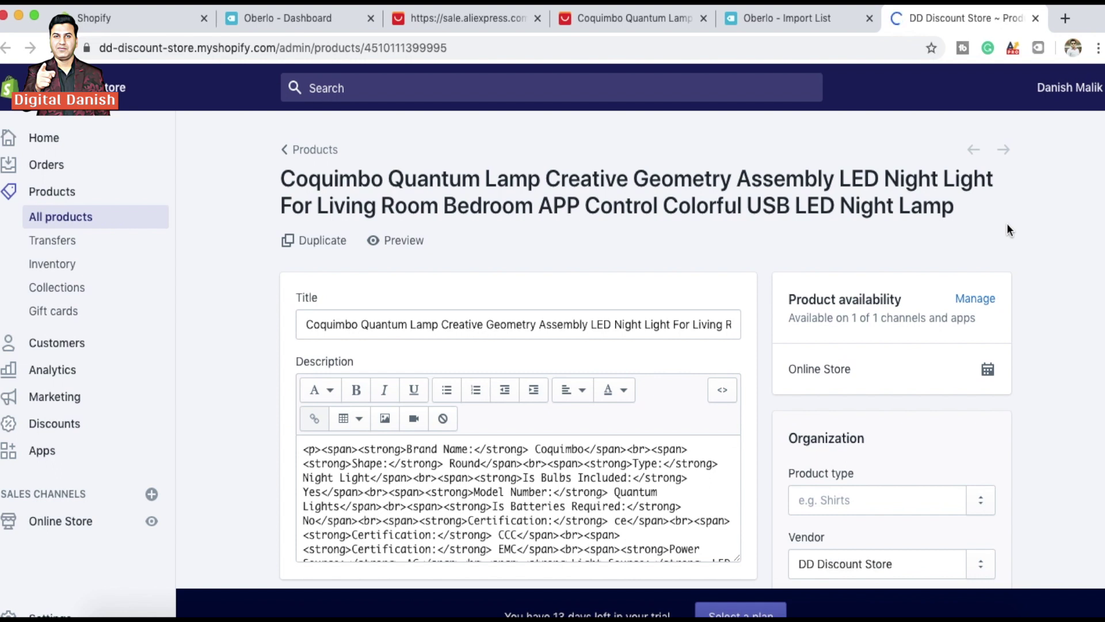
Review the imported lamp's description, images, and variant prices, quantities and SKUs in Shopify.
scroll(474, 488, "down", 10)
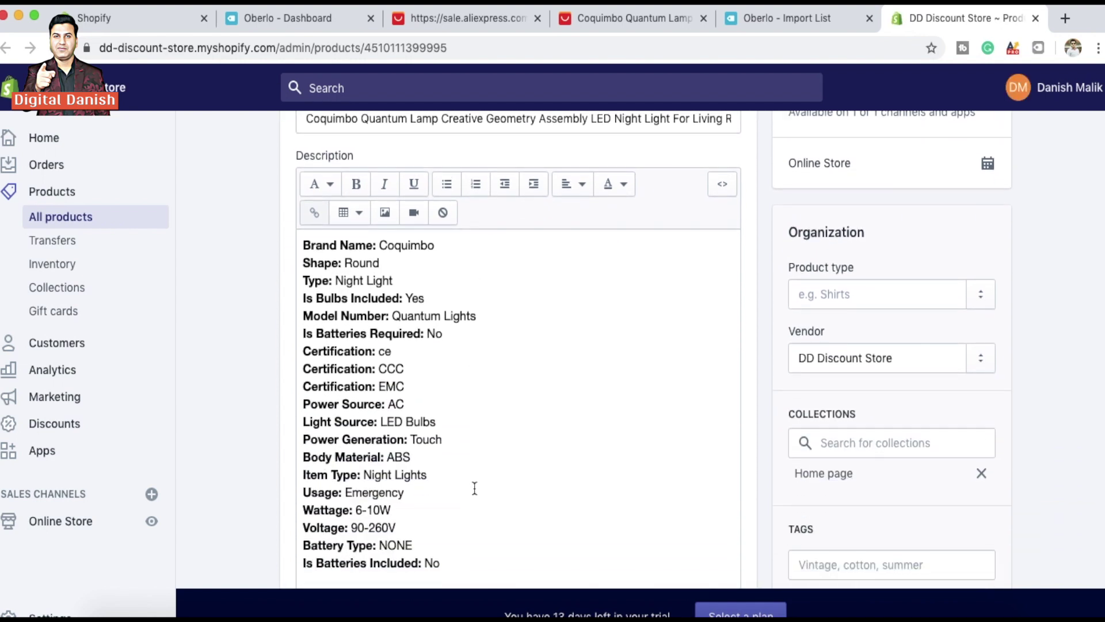
scroll(474, 487, "down", 4)
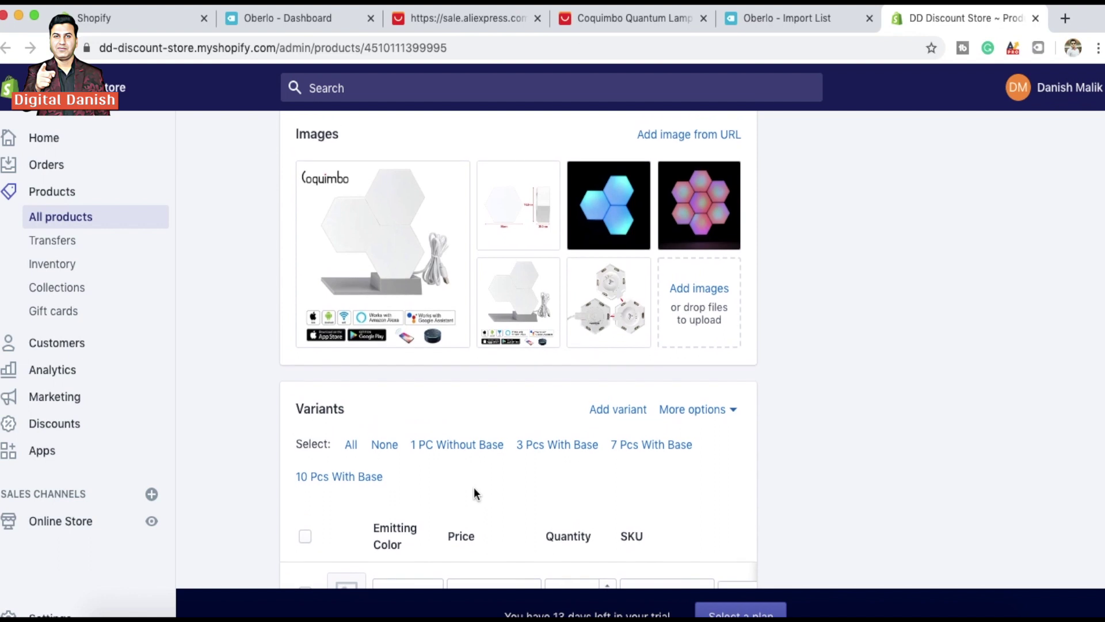
scroll(449, 460, "up", 1)
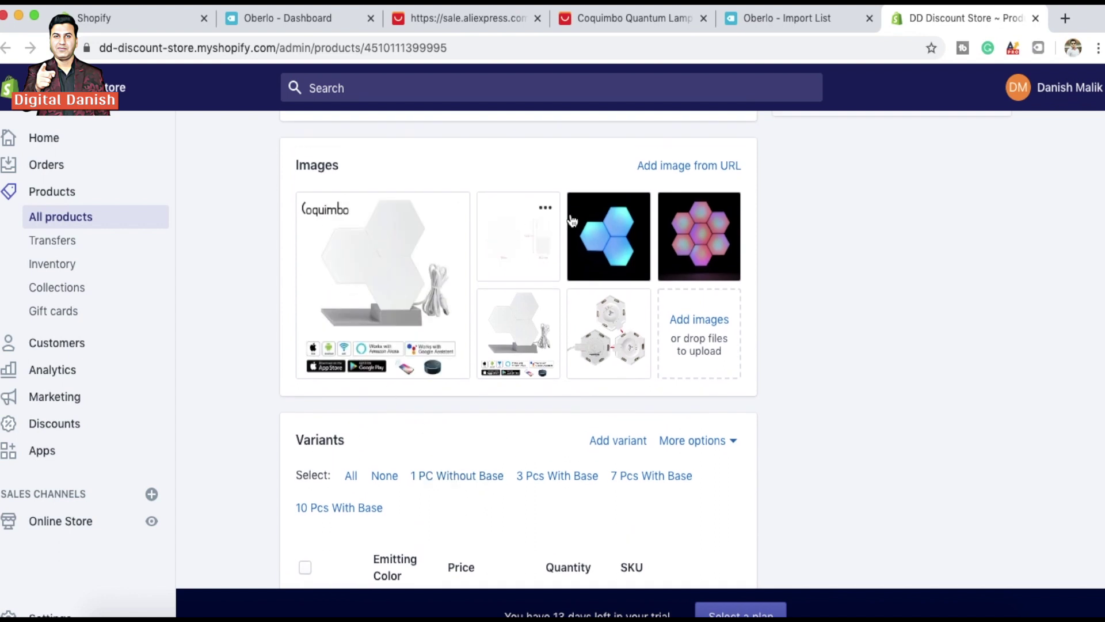
scroll(594, 446, "down", 7)
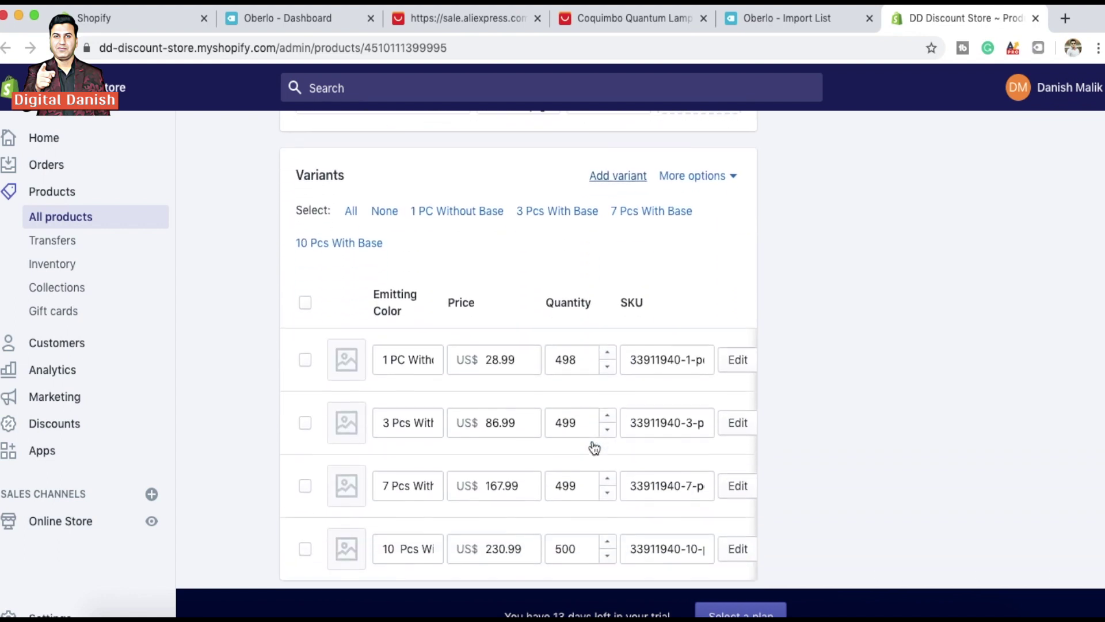
scroll(592, 443, "up", 1)
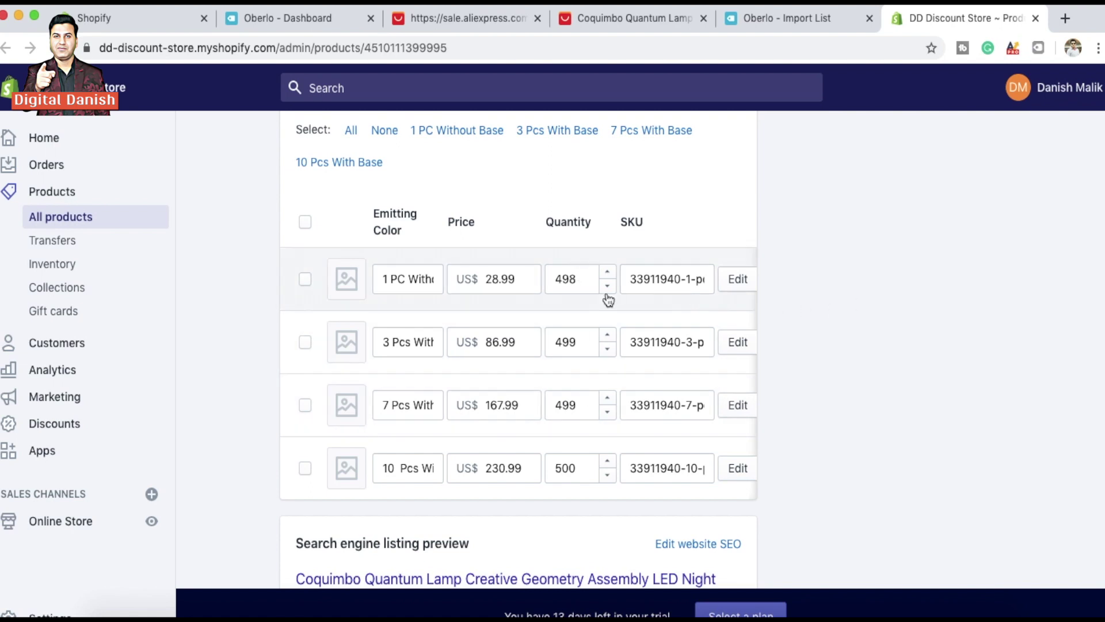
scroll(609, 300, "right", 2)
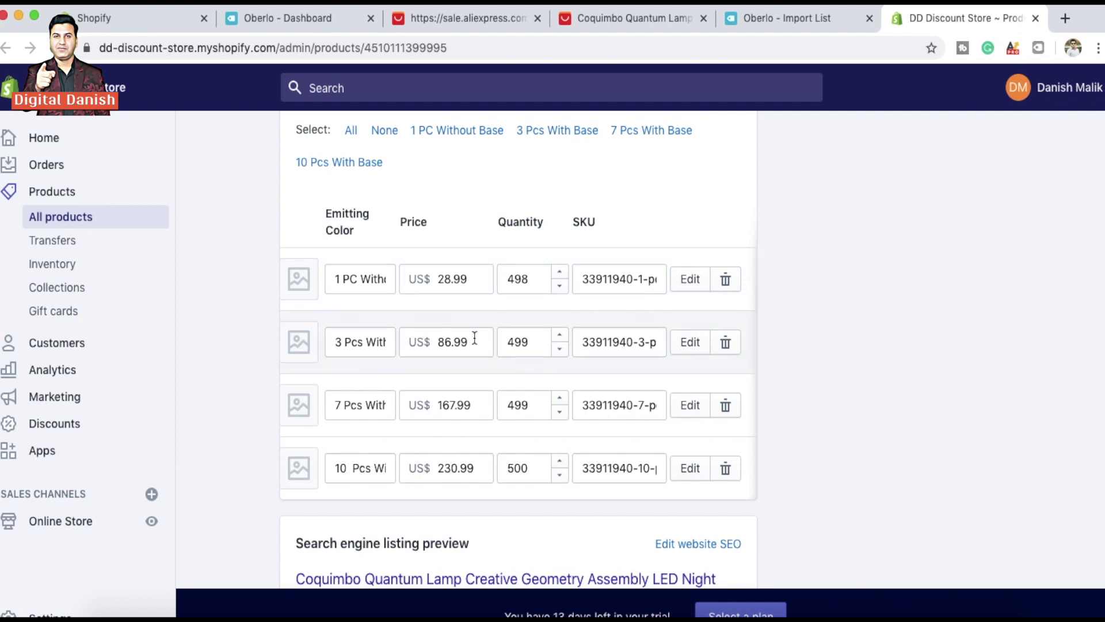
scroll(474, 340, "left", 2)
scroll(473, 340, "up", 3)
Select all of the lamp's variants in the Shopify product.
left_click(352, 293)
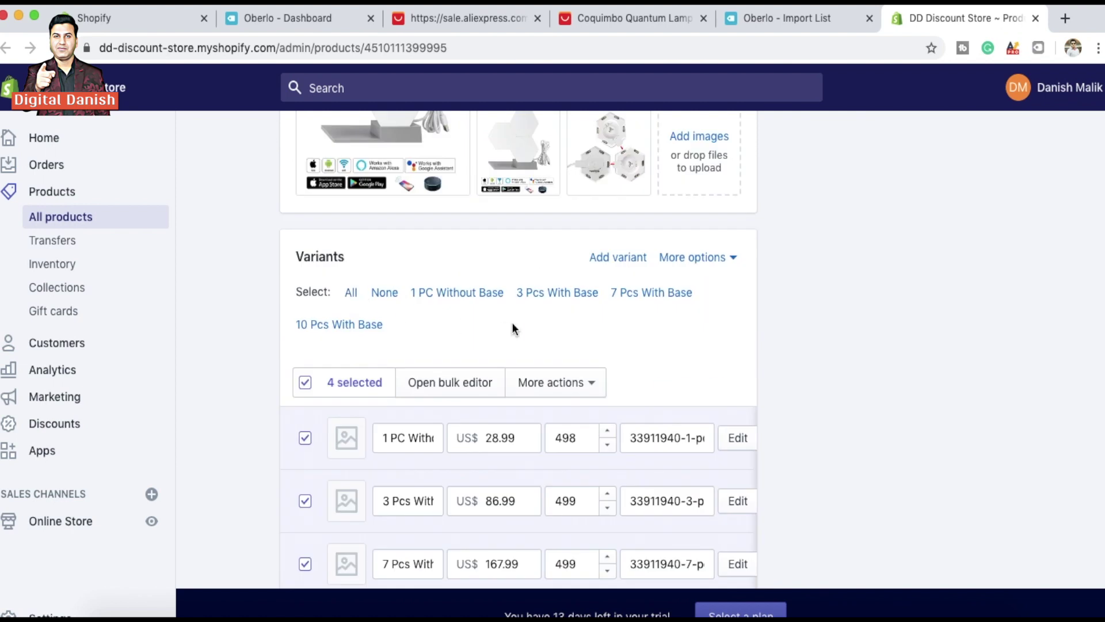
scroll(513, 328, "down", 5)
scroll(513, 328, "up", 3)
scroll(513, 328, "down", 3)
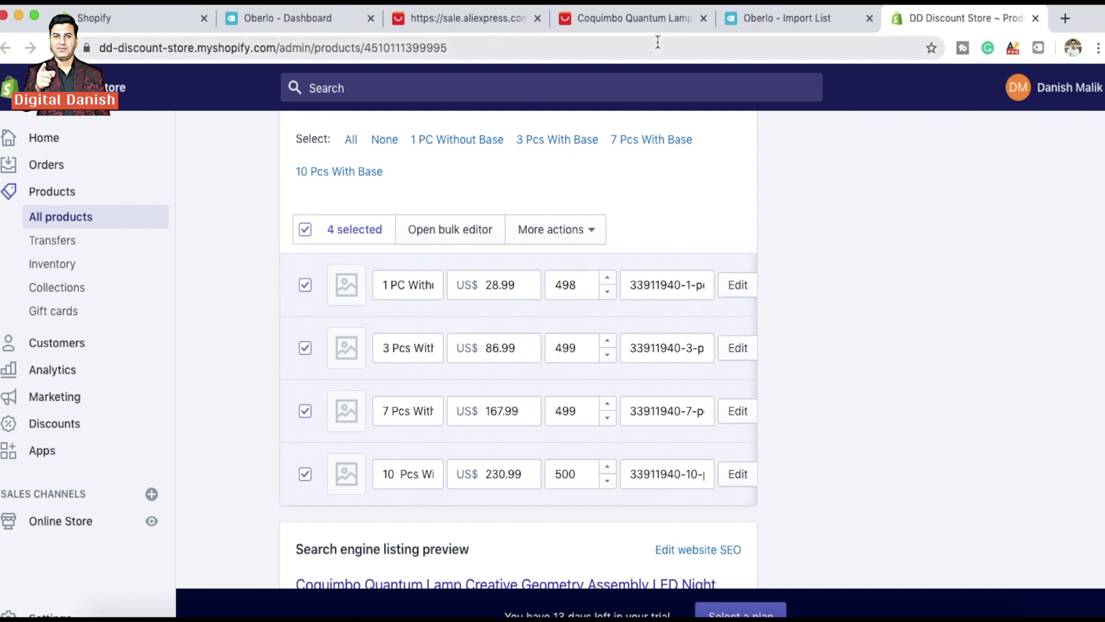
Check the lamp's original AliExpress listing against the imported variants on the Shopify product page.
left_click(613, 19)
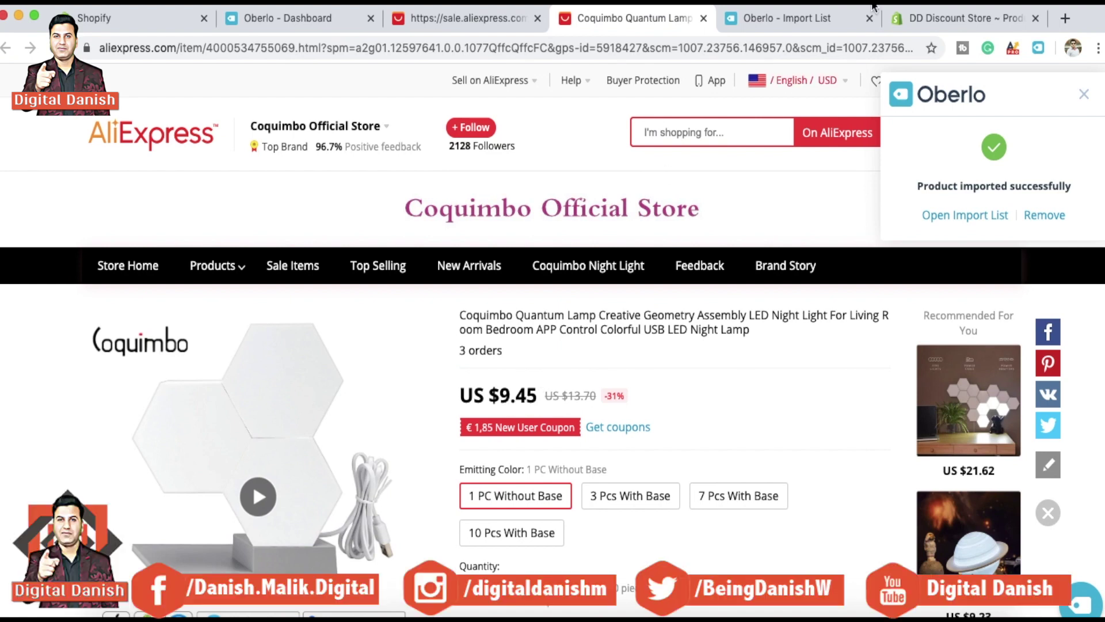
left_click(923, 15)
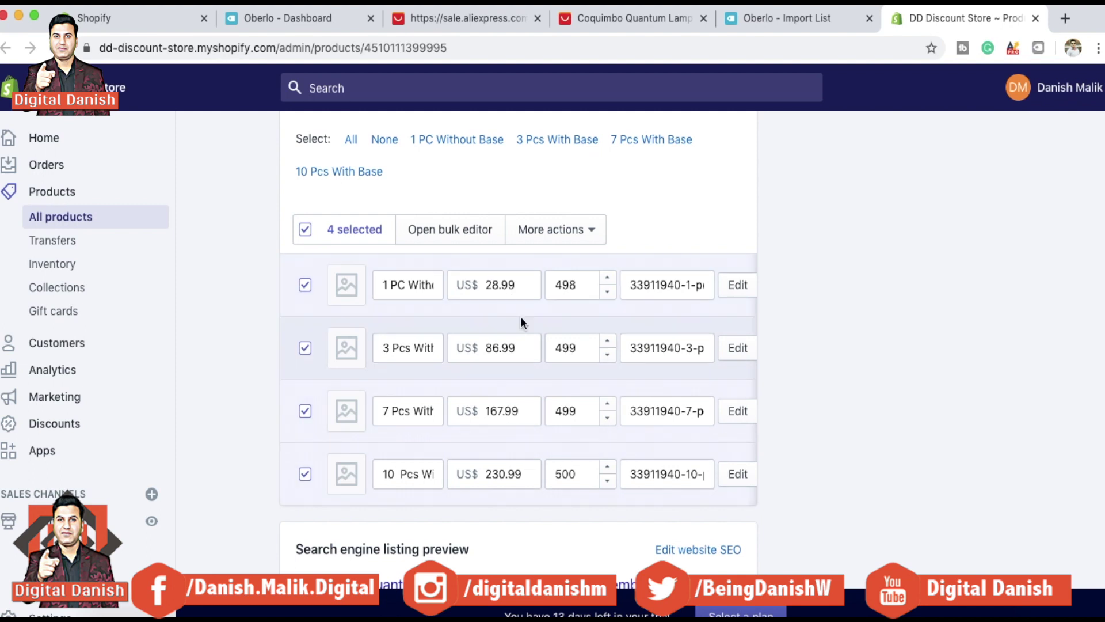
scroll(521, 318, "down", 3)
scroll(521, 316, "up", 4)
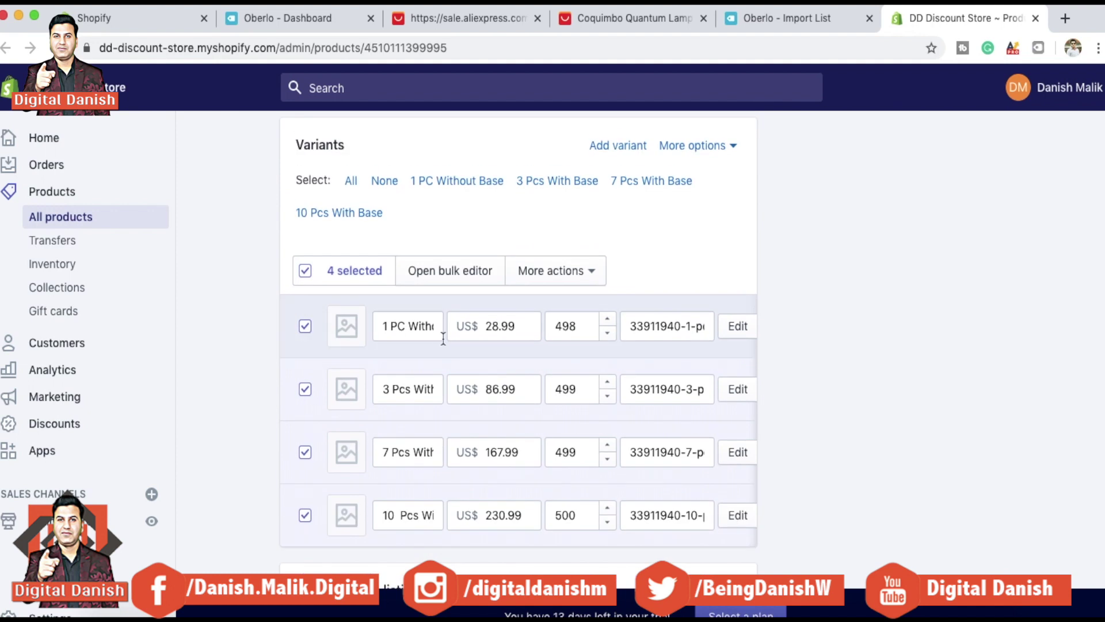
scroll(439, 336, "up", 2)
scroll(437, 338, "up", 5)
scroll(437, 339, "down", 8)
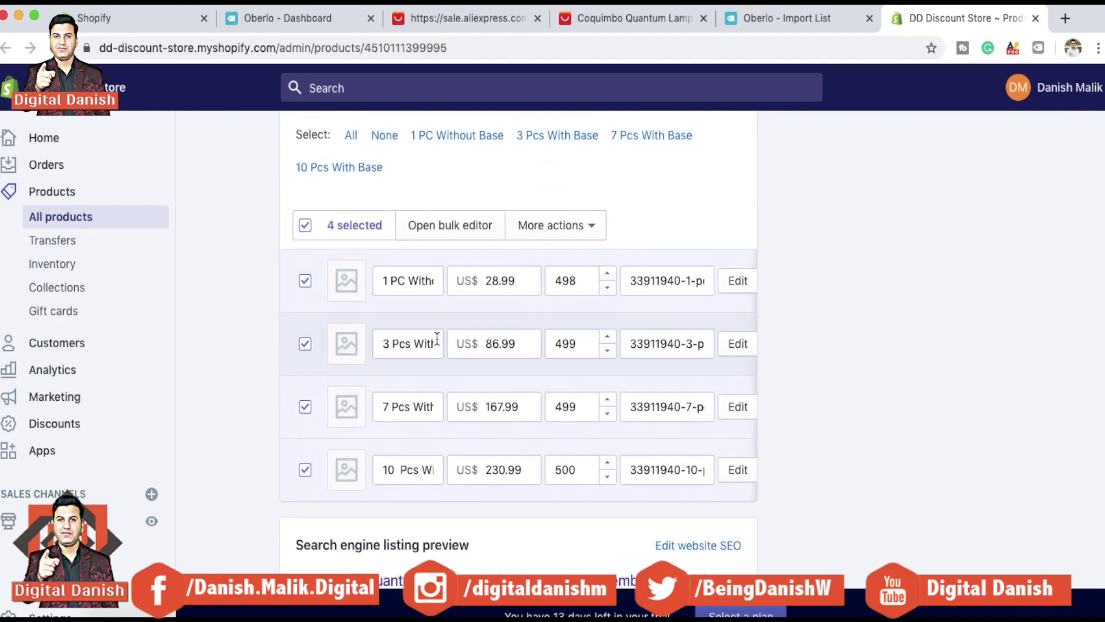
Assign the blue three-hexagon image to the 1 PC Without Base and 3 Pcs With Base variants.
scroll(403, 341, "up", 1)
left_click(347, 322)
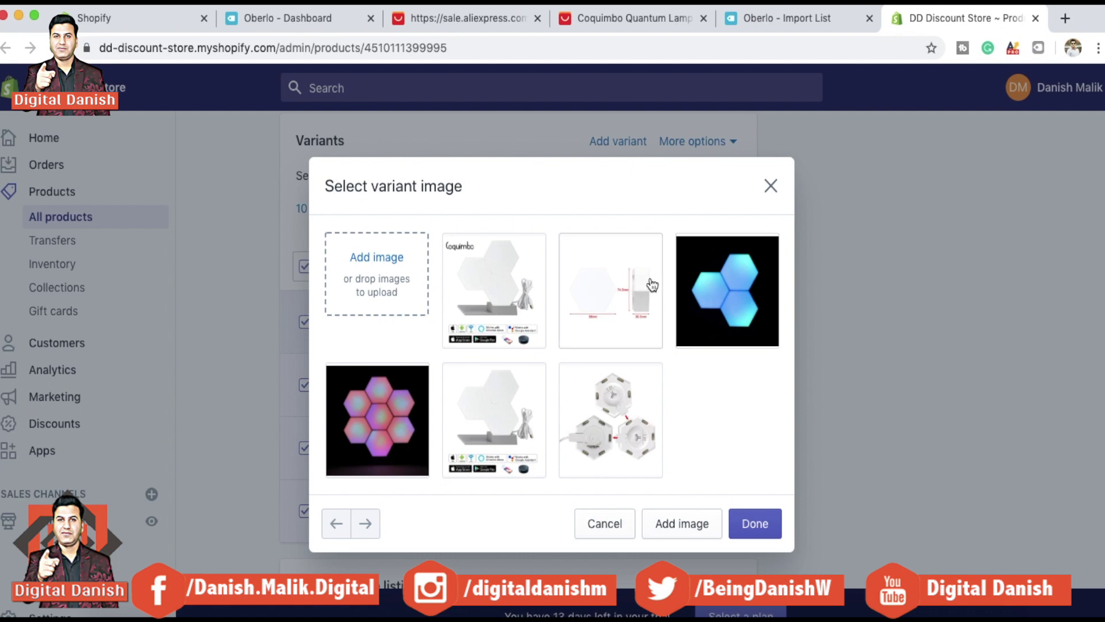
left_click(714, 286)
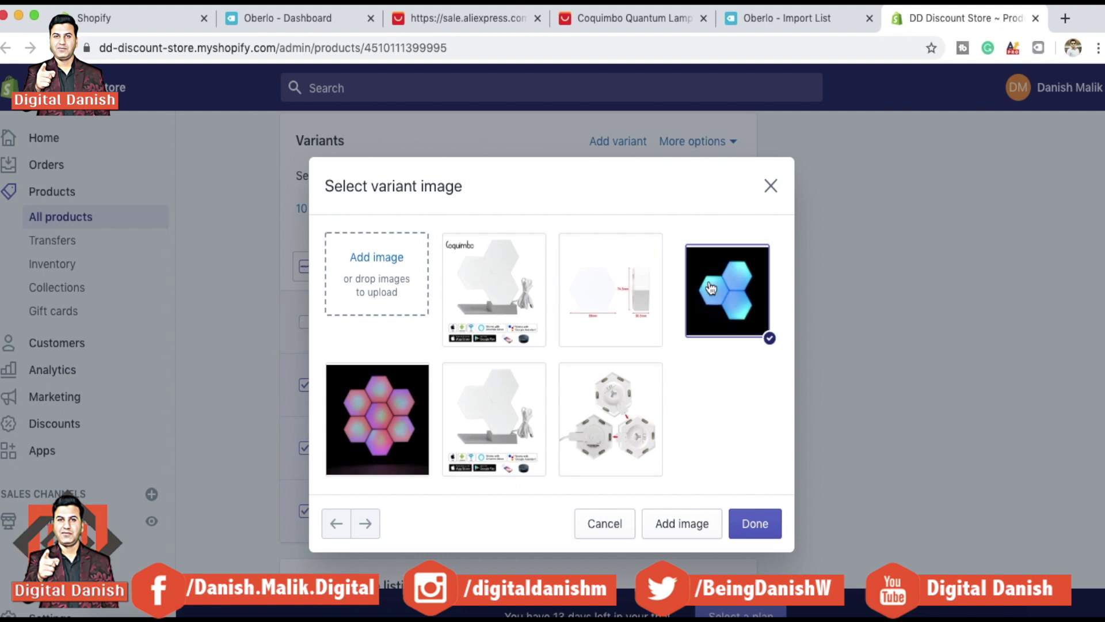
left_click(755, 524)
left_click(347, 385)
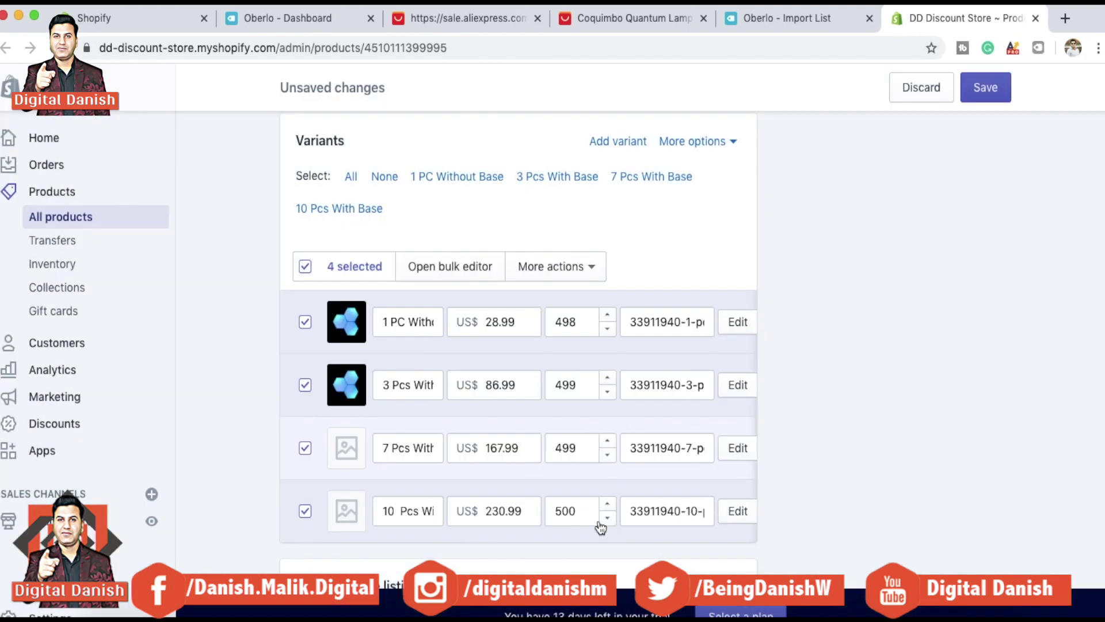
Assign the red seven-hexagon image to the 7 Pcs With Base variant and the blue three-hexagon image to 10 Pcs With Base.
left_click(348, 447)
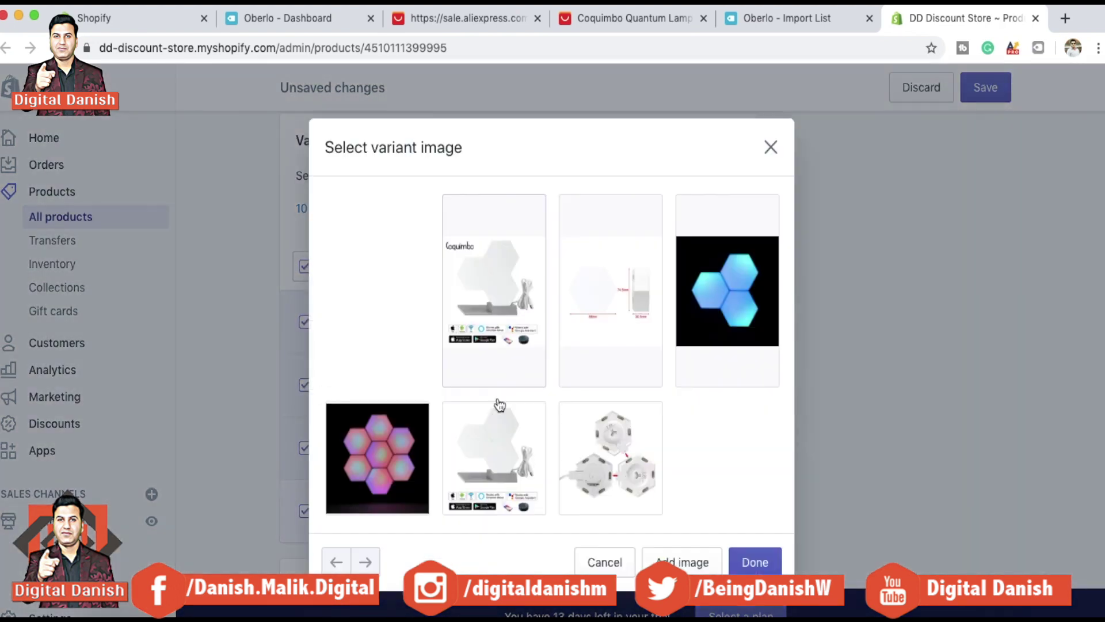
left_click(367, 416)
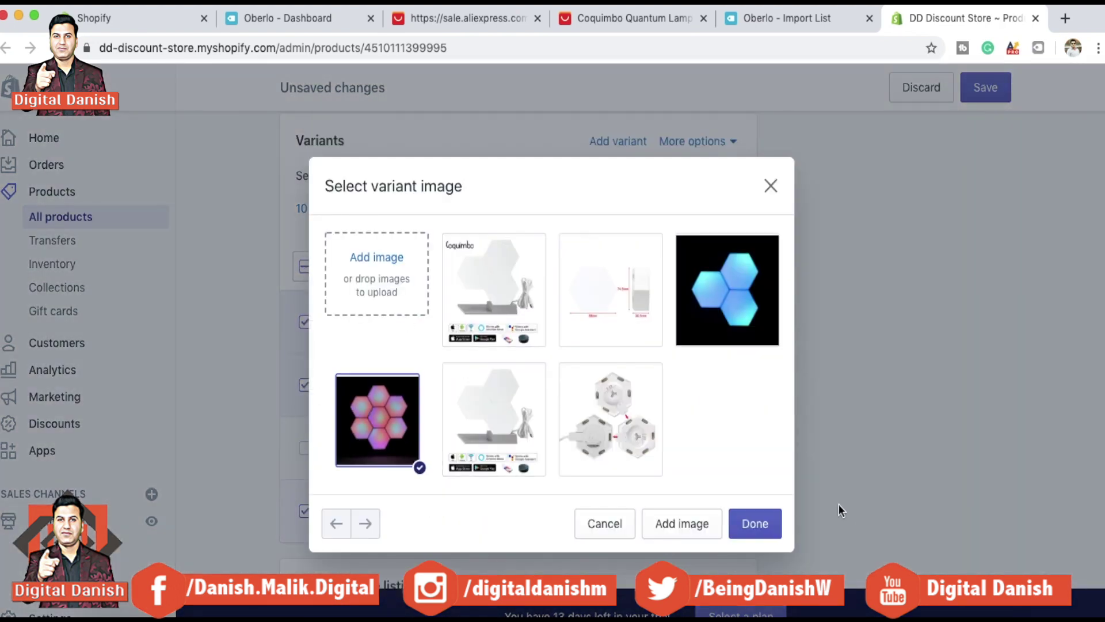
left_click(755, 524)
left_click(347, 508)
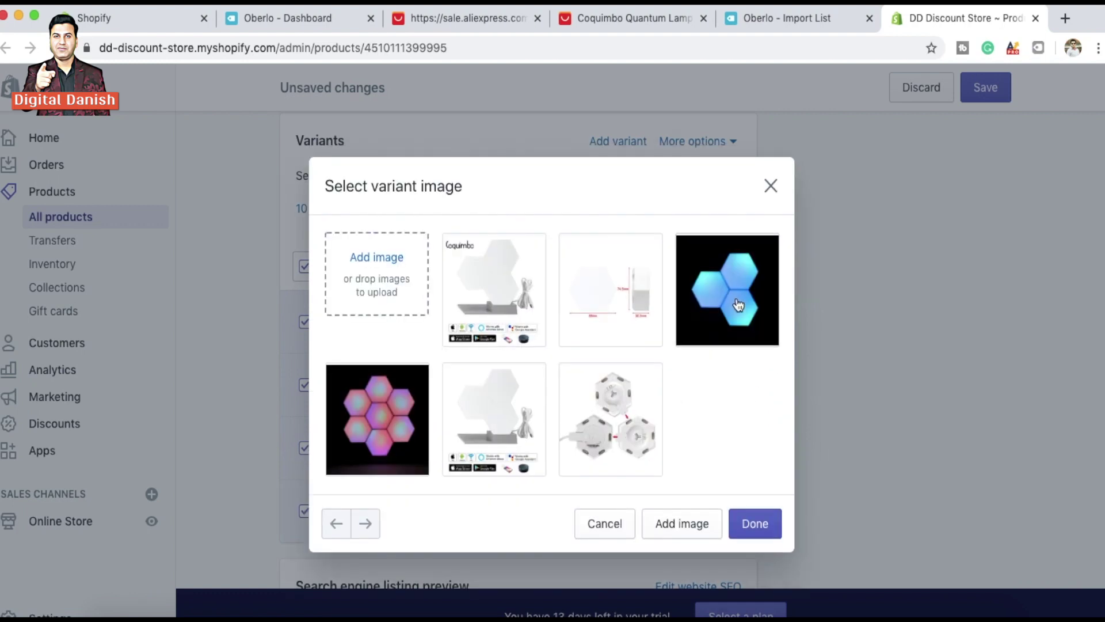
left_click(739, 305)
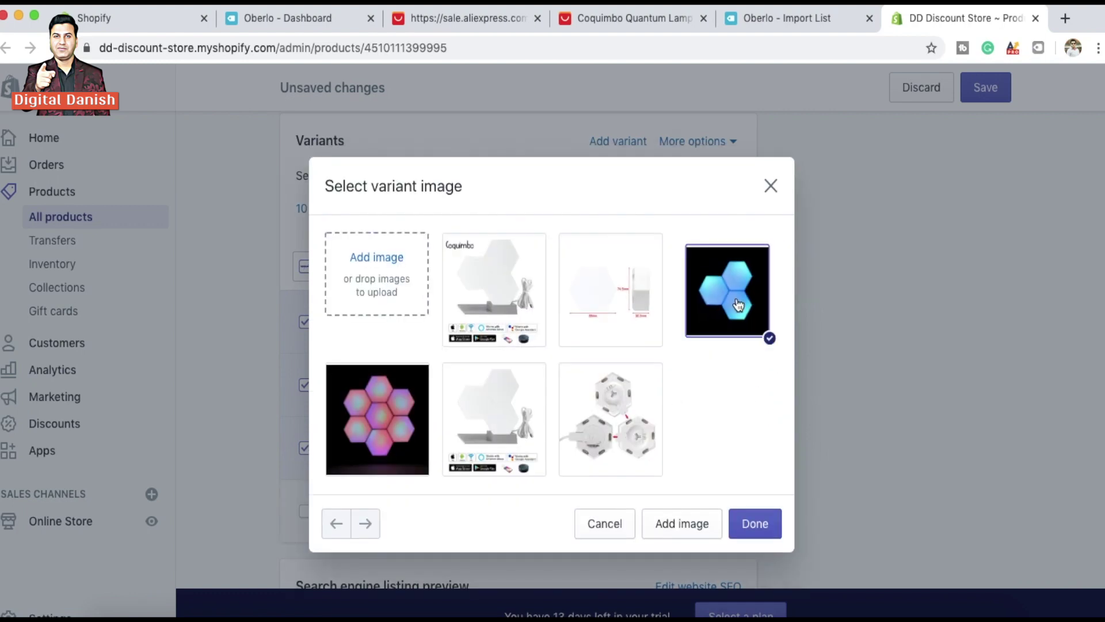
left_click(759, 524)
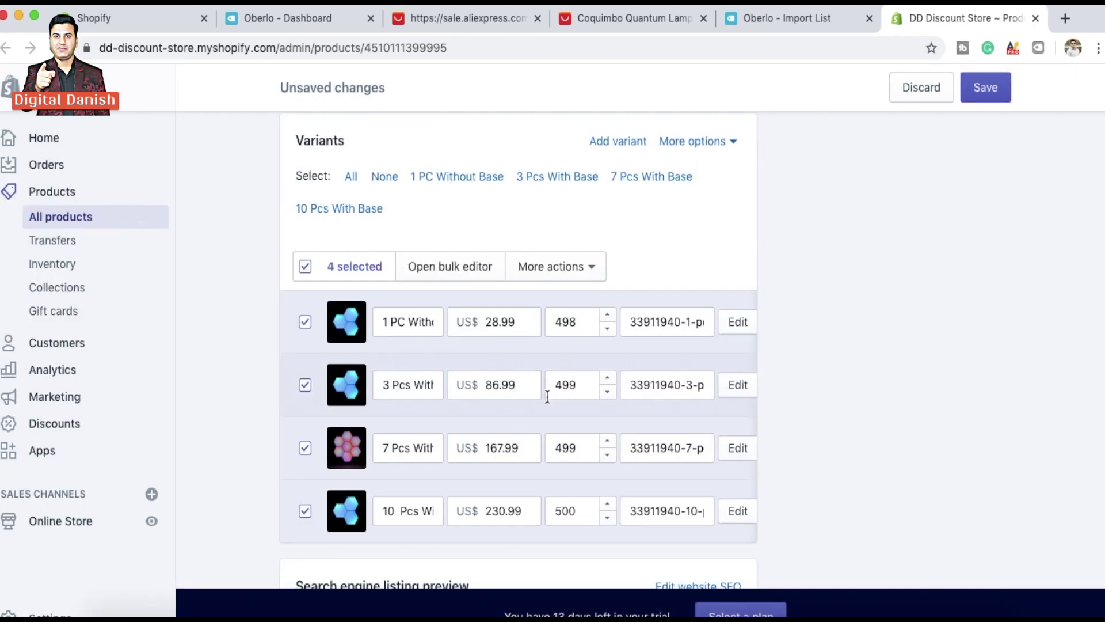
Review the lamp's title, description, product type, vendor, collections and tags on the Shopify product page.
scroll(547, 396, "down", 4)
scroll(548, 401, "up", 12)
scroll(549, 403, "up", 5)
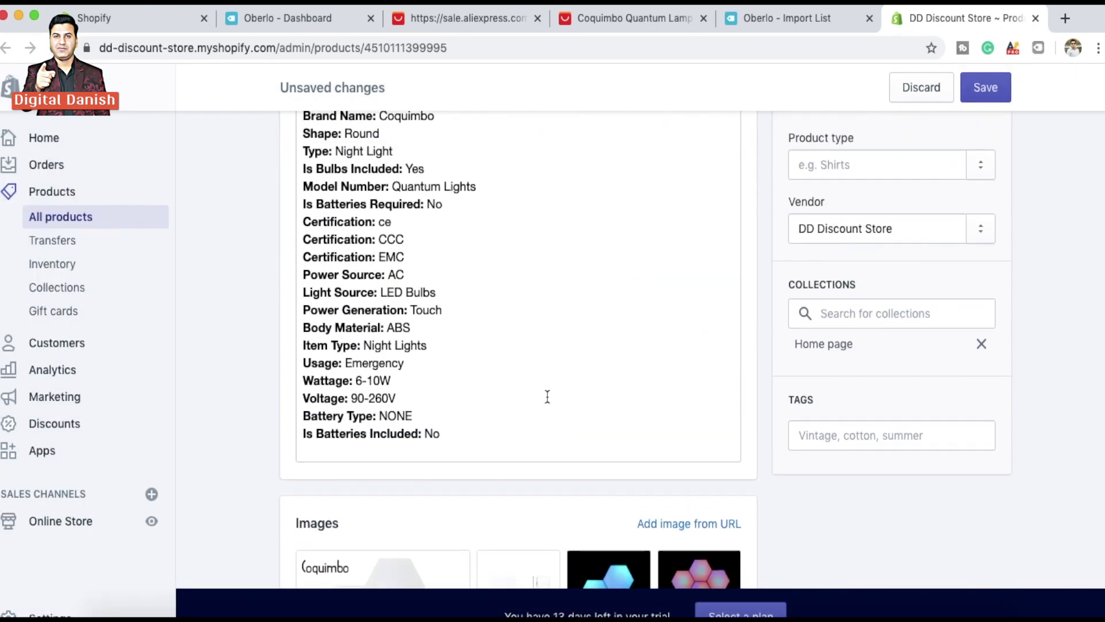
scroll(534, 329, "down", 2)
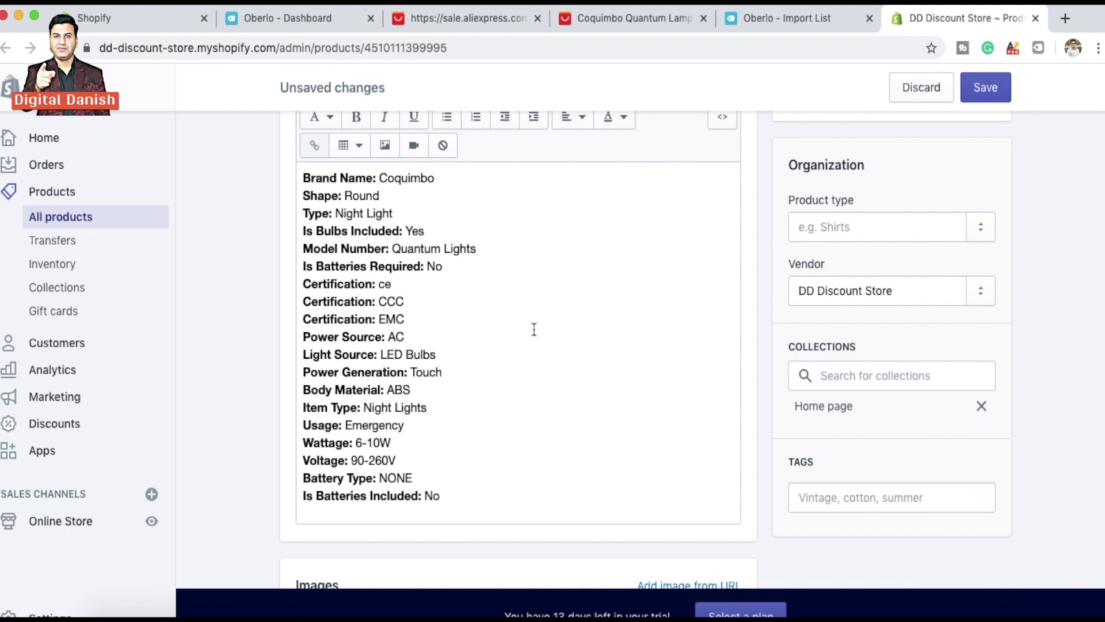
left_click(313, 316)
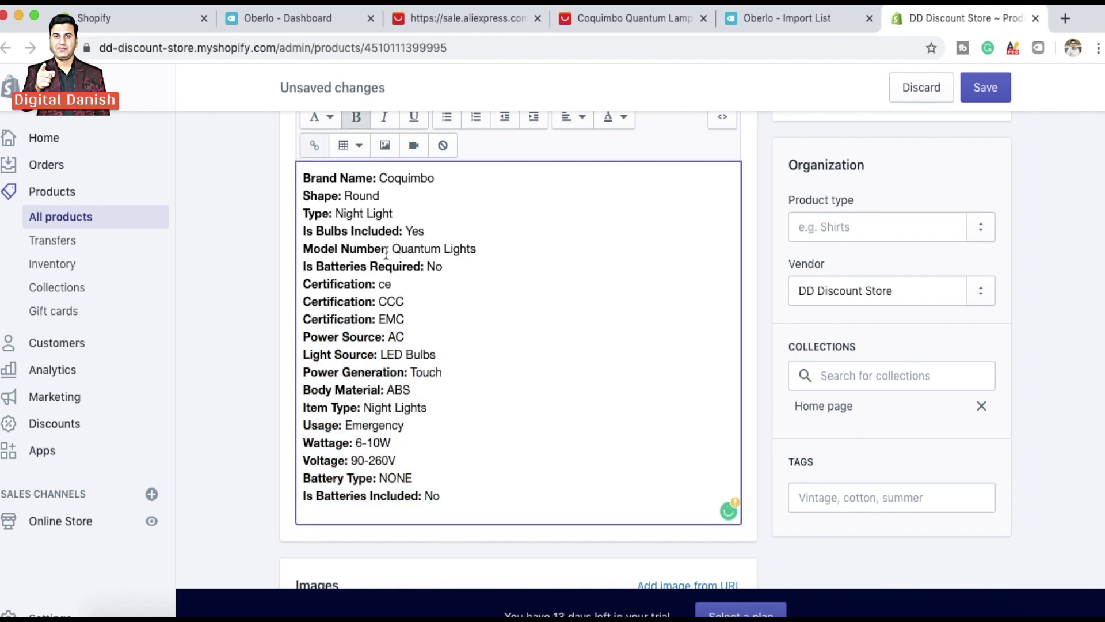
scroll(386, 251, "up", 3)
left_click(348, 229)
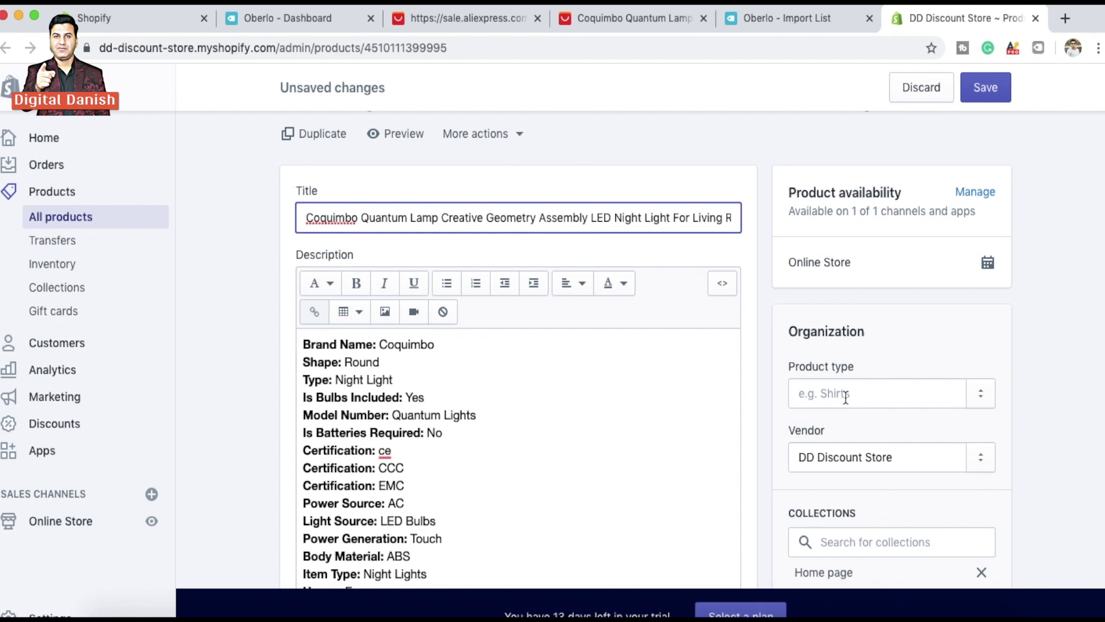
scroll(840, 398, "down", 5)
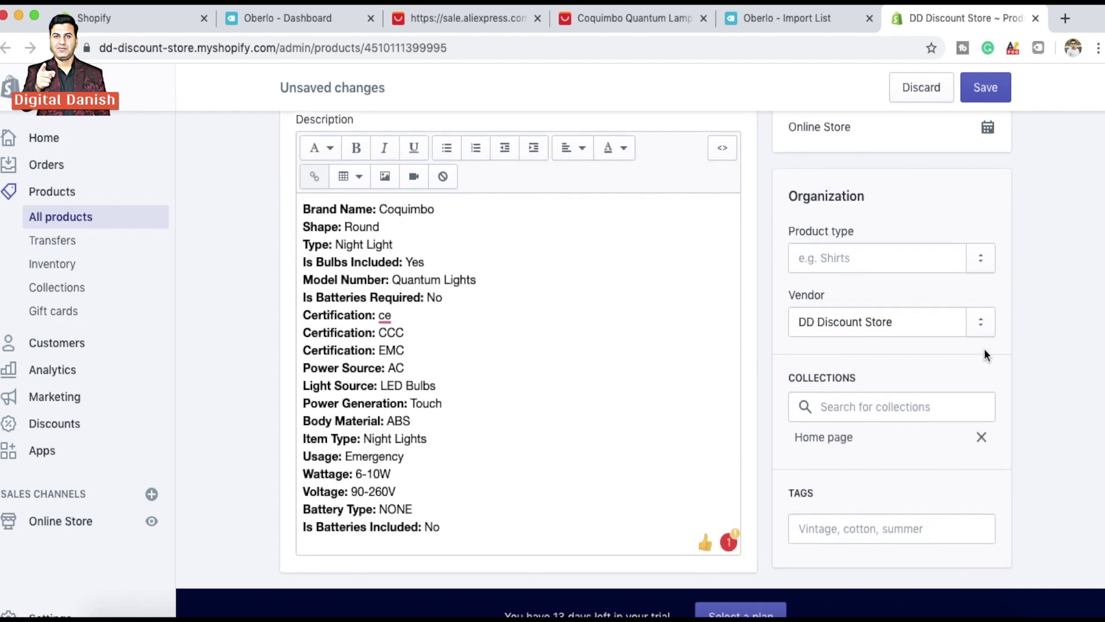
scroll(977, 422, "down", 5)
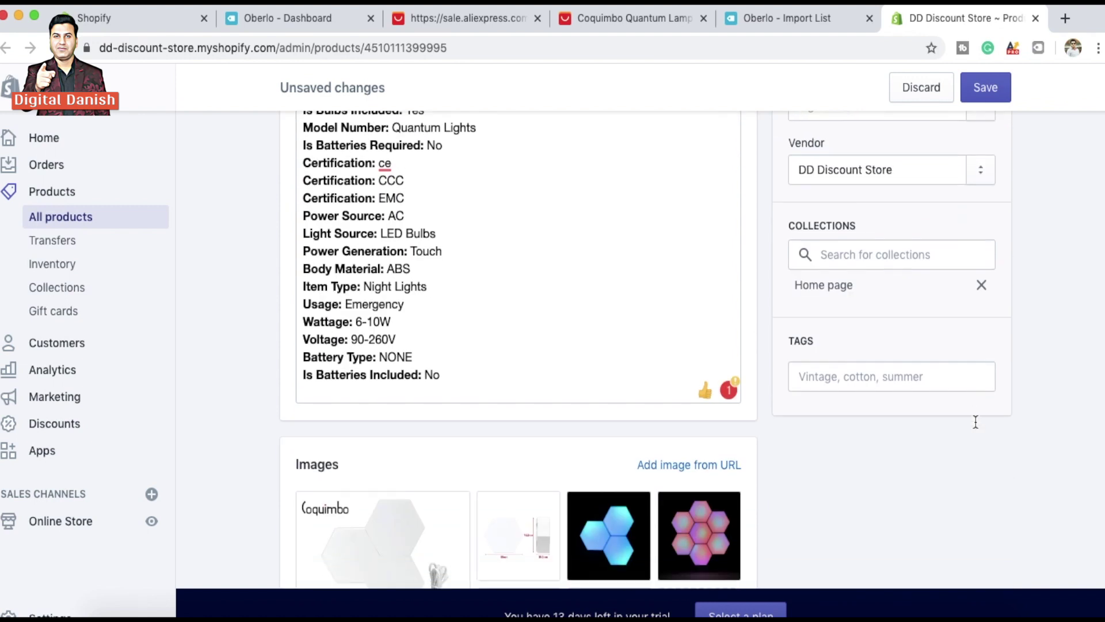
scroll(834, 379, "down", 10)
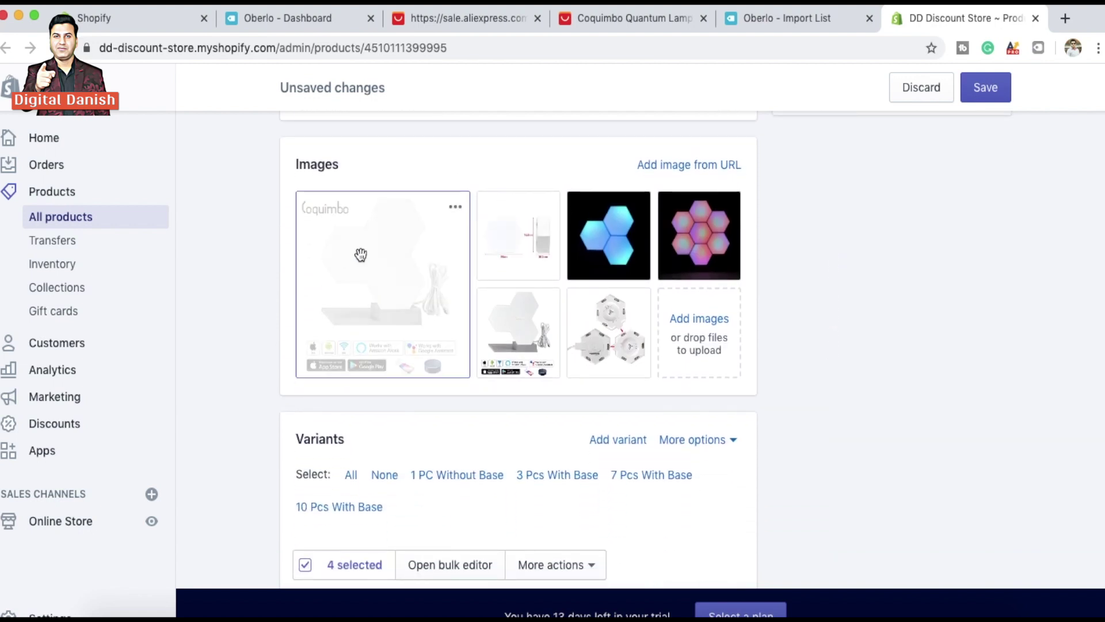
Look at the editing tools for the main Coquimbo image, and preview the blue three-hexagon image.
left_click(456, 207)
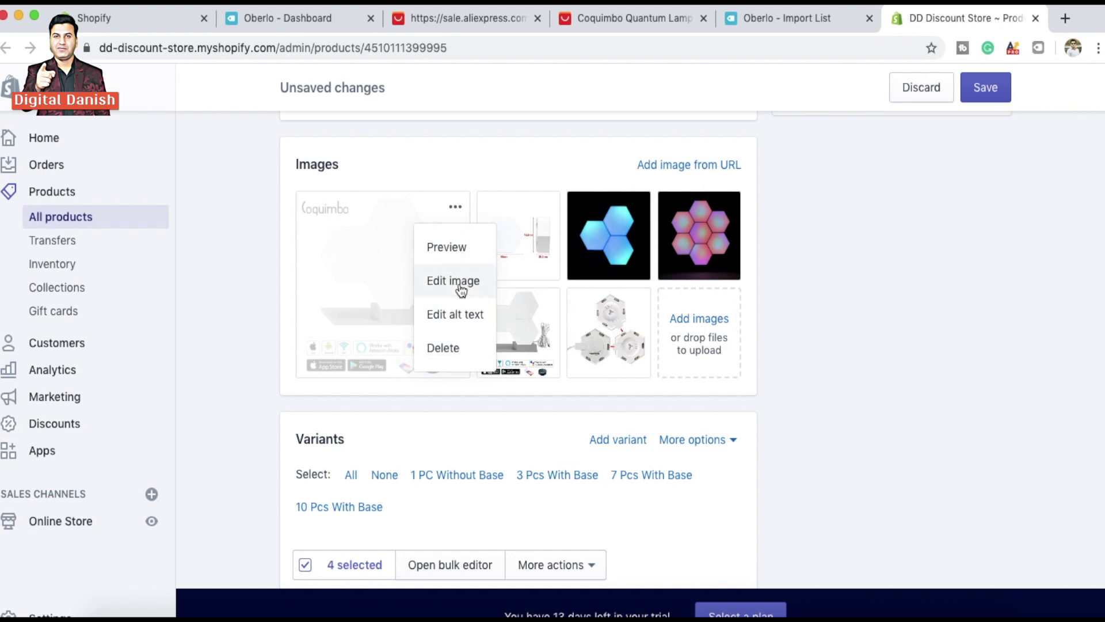
left_click(461, 287)
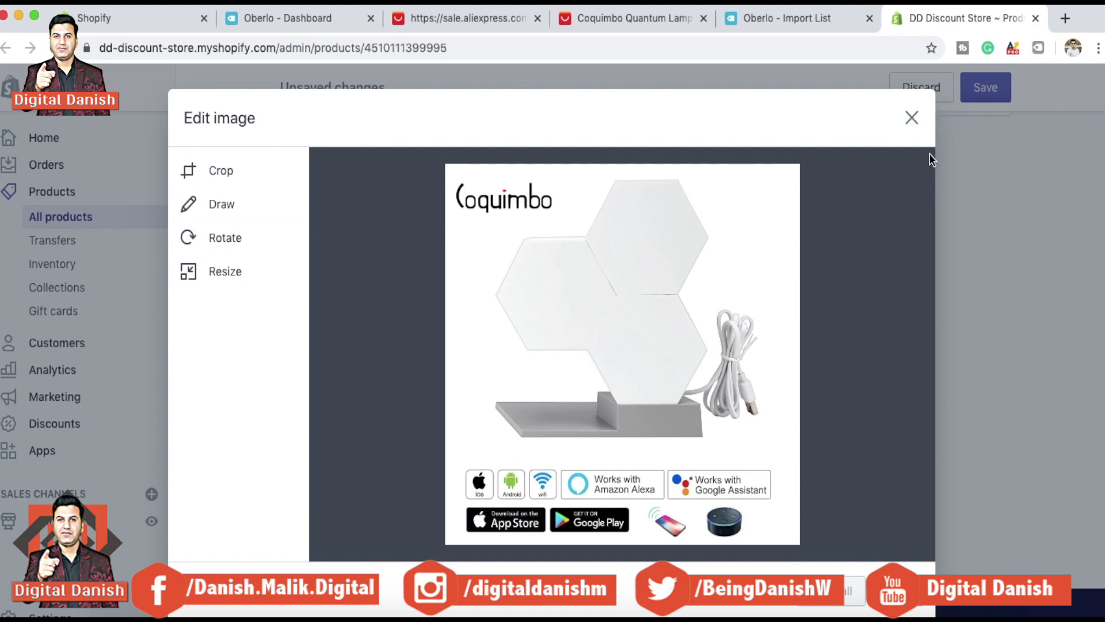
left_click(912, 117)
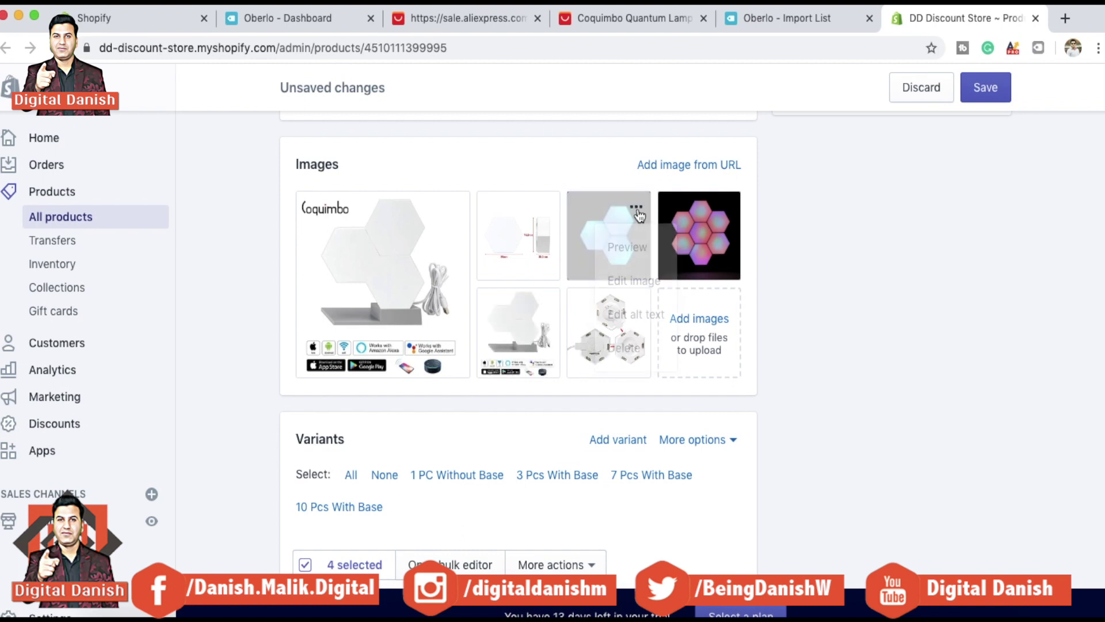
left_click(636, 206)
left_click(637, 251)
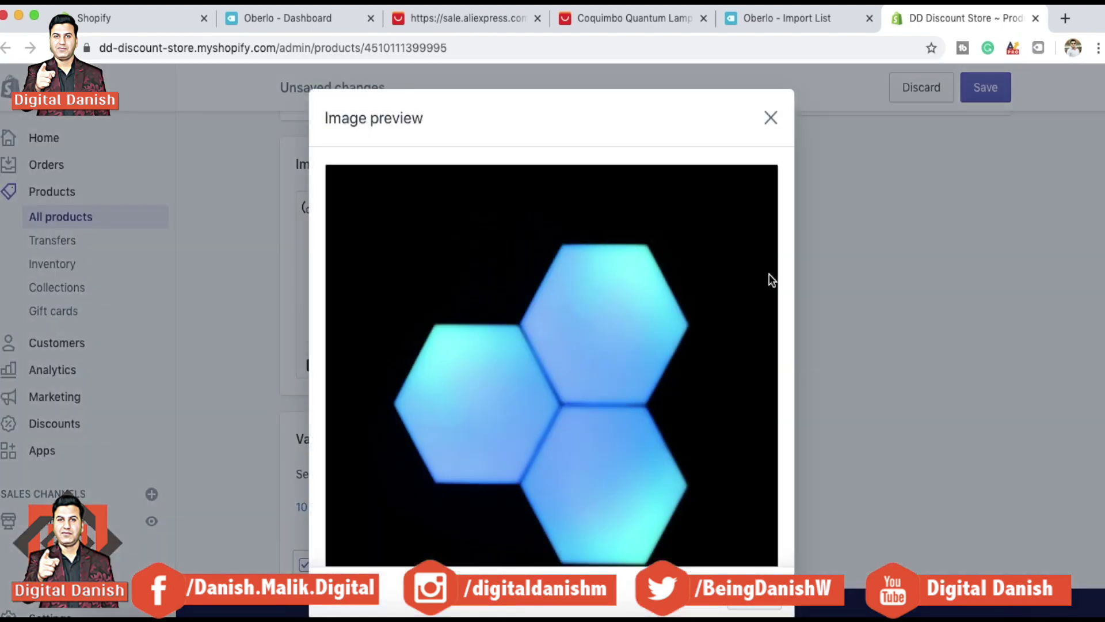
left_click(771, 119)
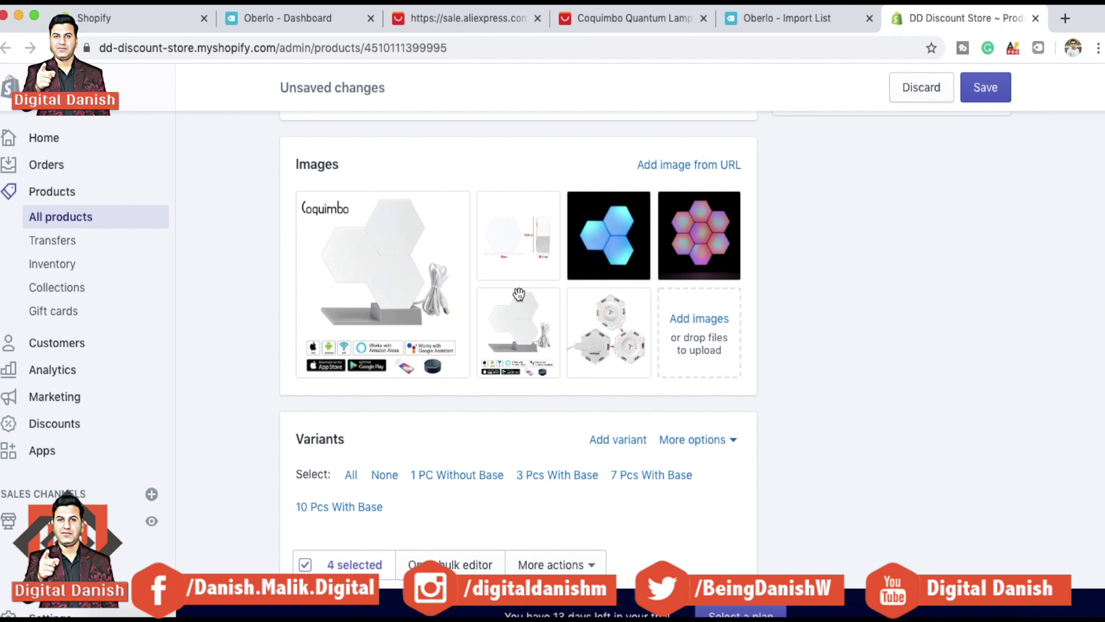
Save the lamp product and confirm its sales channel visibility with Online Store enabled.
scroll(518, 362, "down", 3)
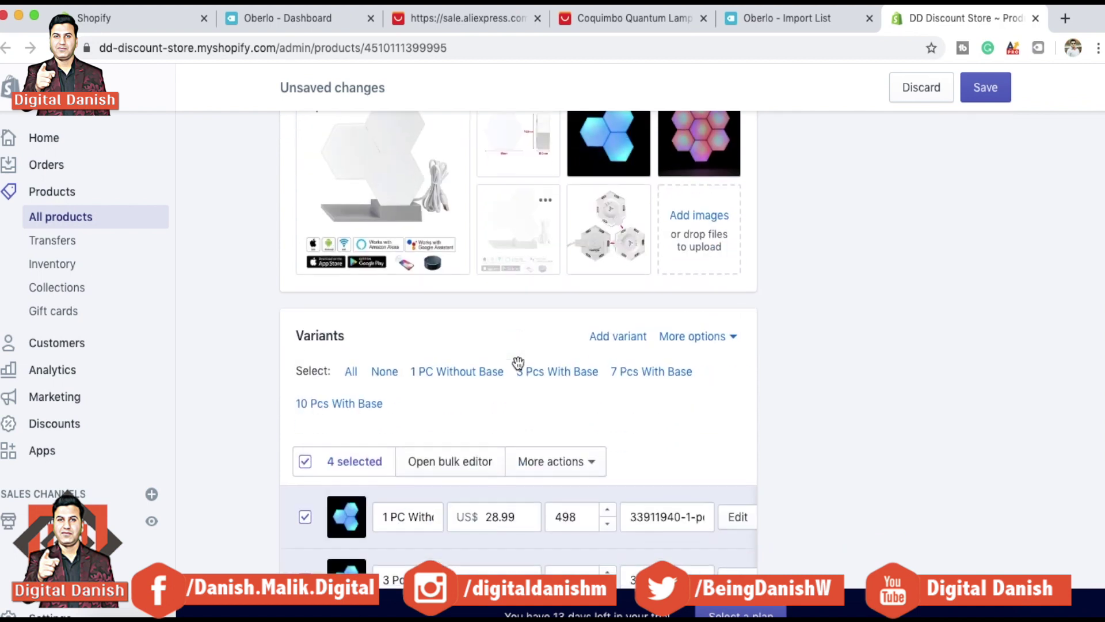
scroll(518, 362, "down", 5)
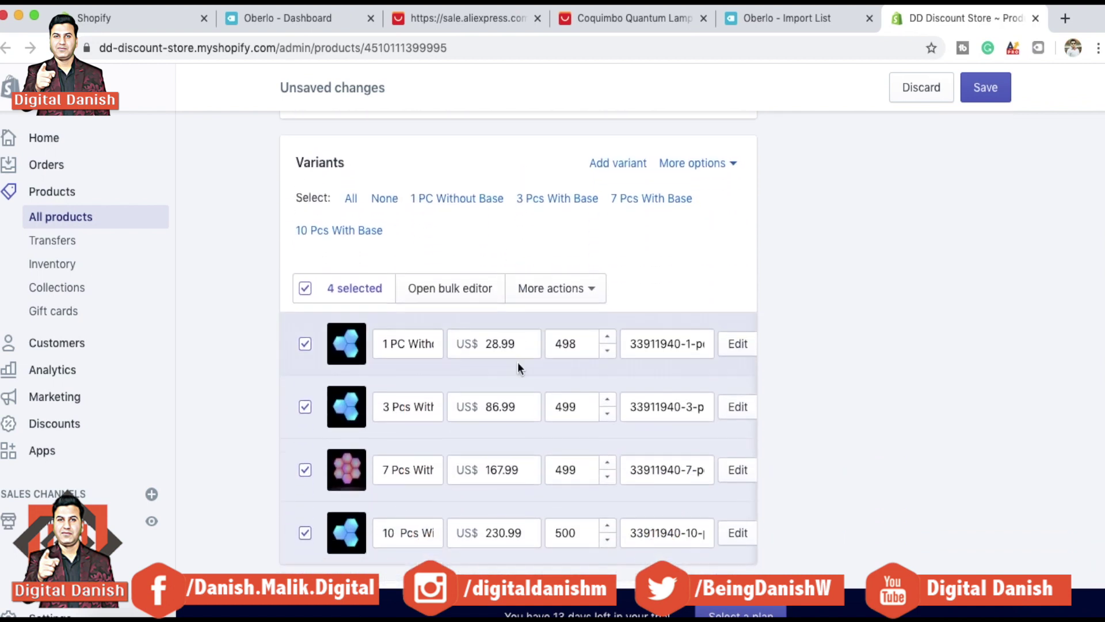
scroll(517, 364, "up", 15)
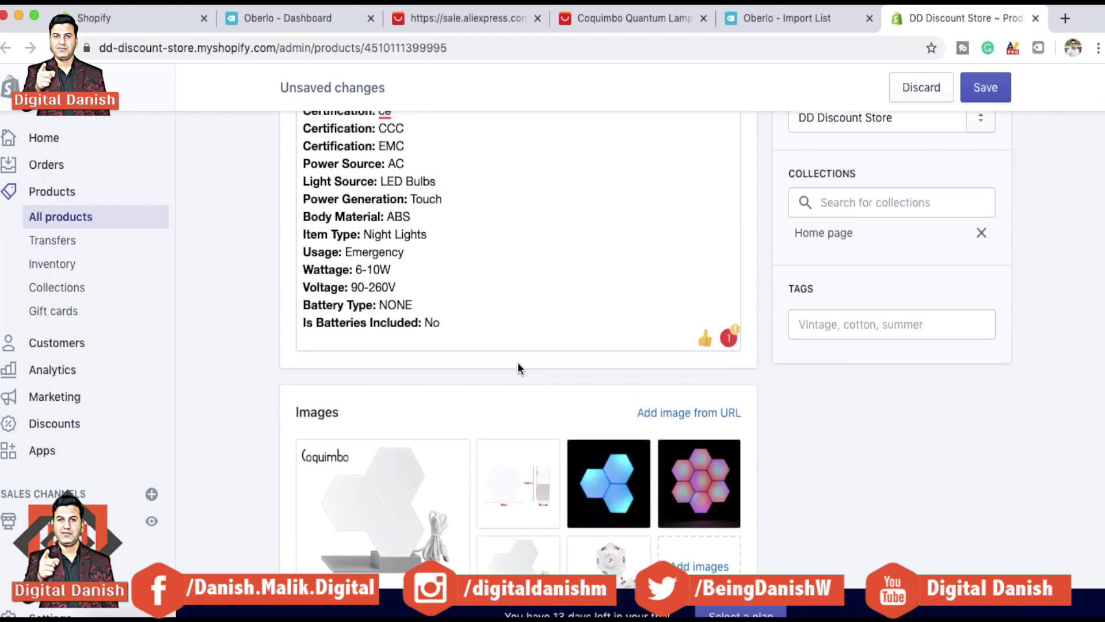
scroll(517, 361, "up", 10)
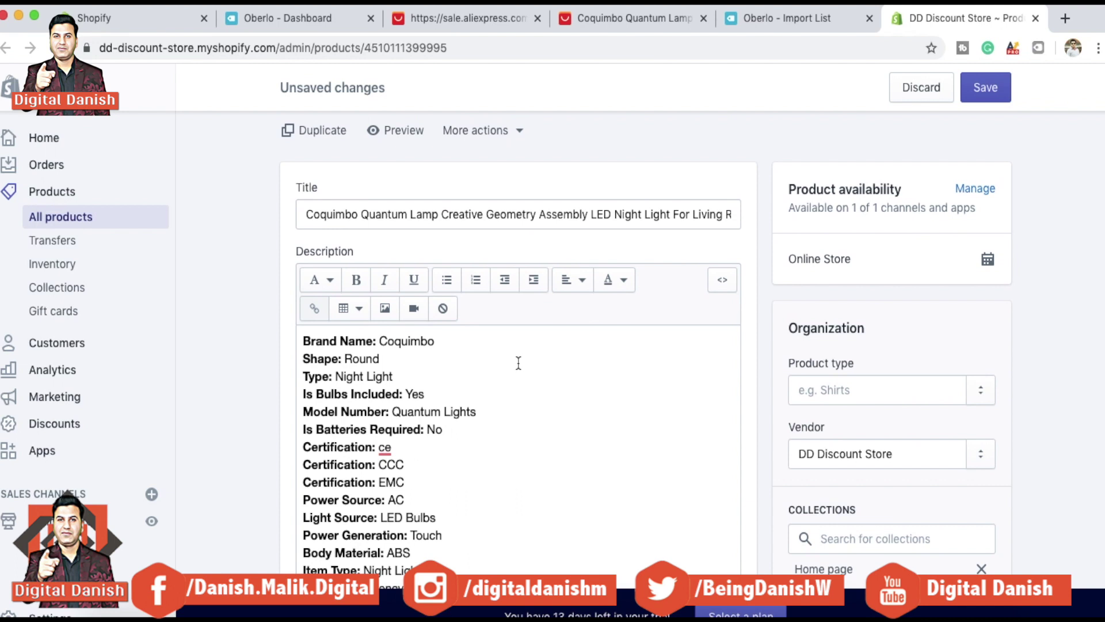
scroll(518, 362, "down", 13)
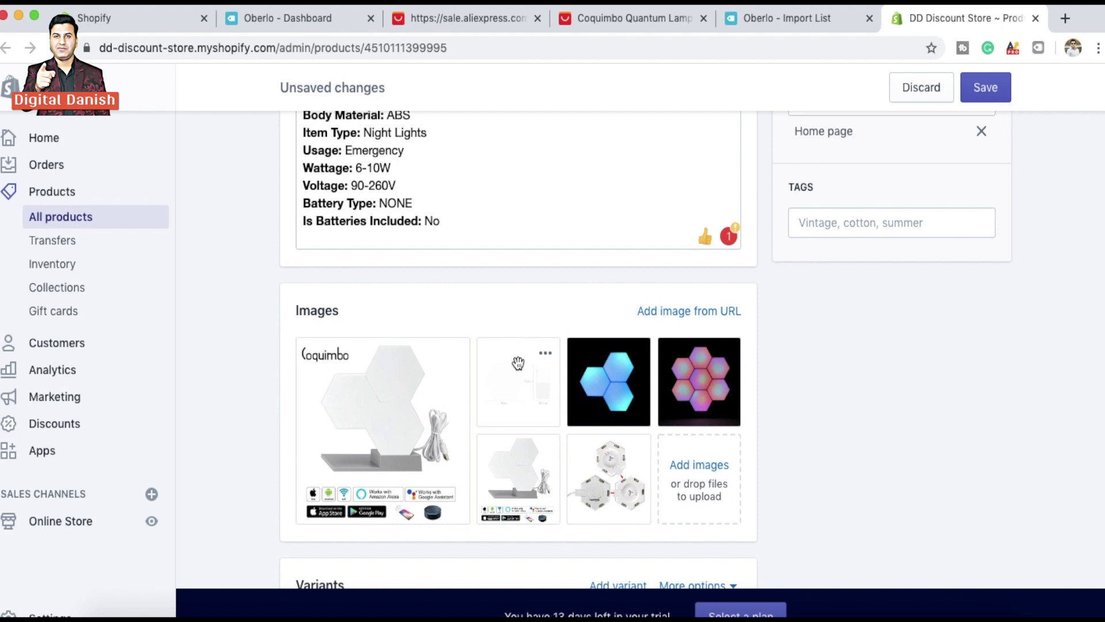
scroll(941, 394, "up", 15)
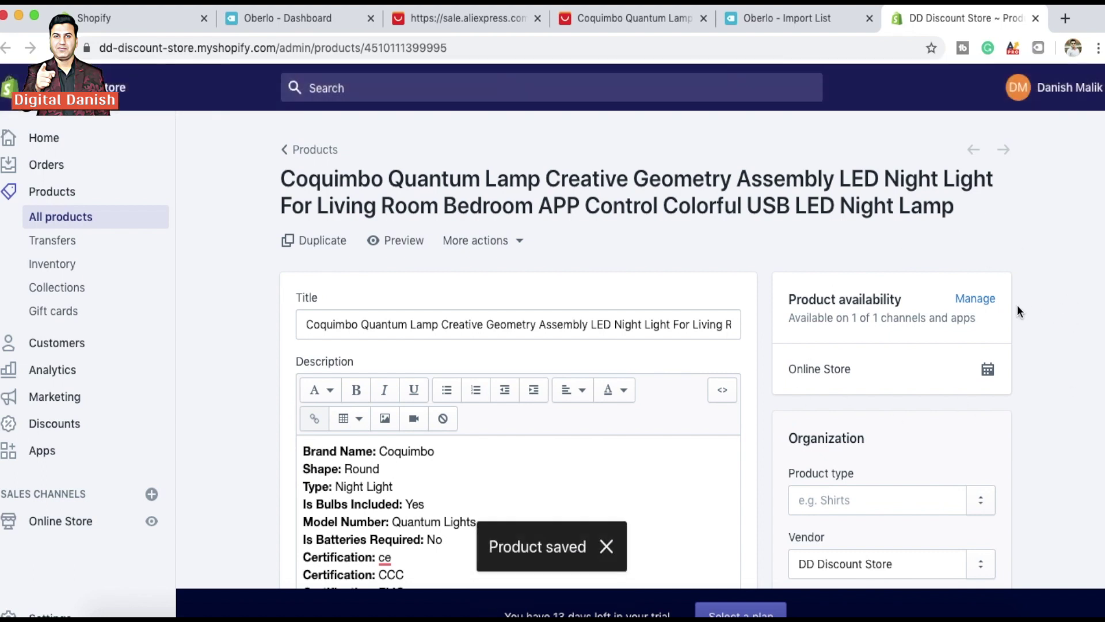
left_click(979, 301)
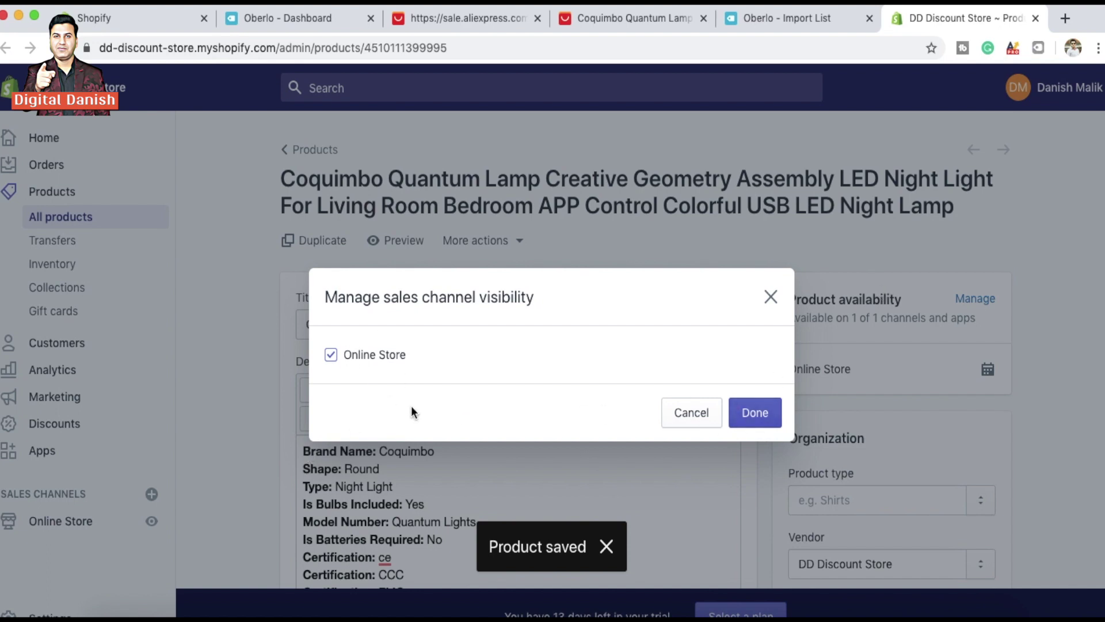
left_click(754, 418)
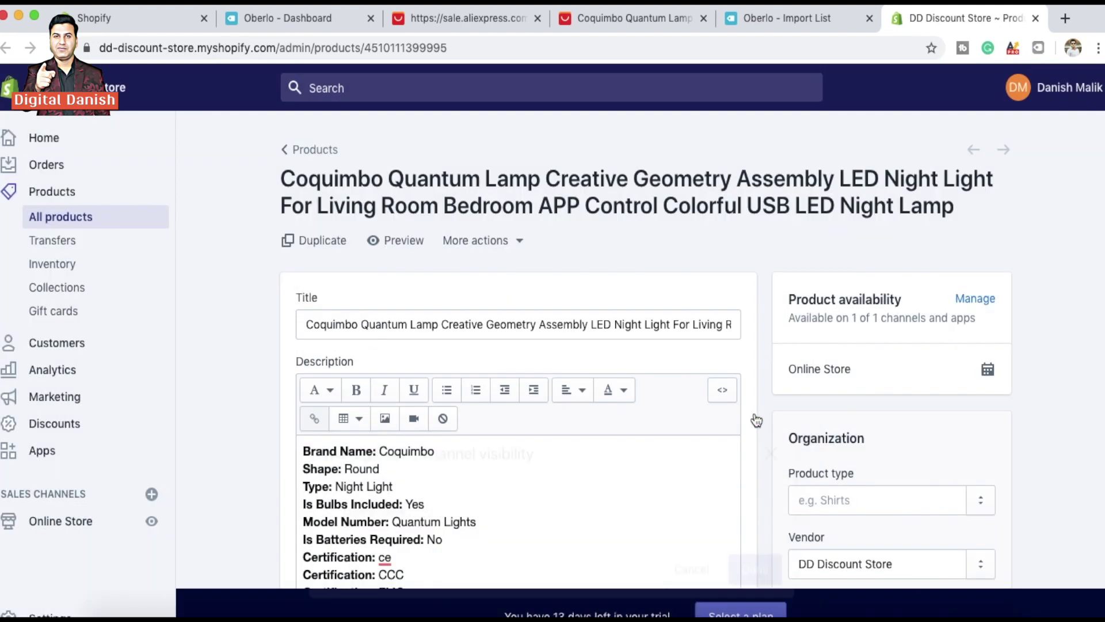
View the online store in a new browser tab and open the Coquimbo lamp's product page from the home page.
right_click(118, 567)
left_click(118, 567)
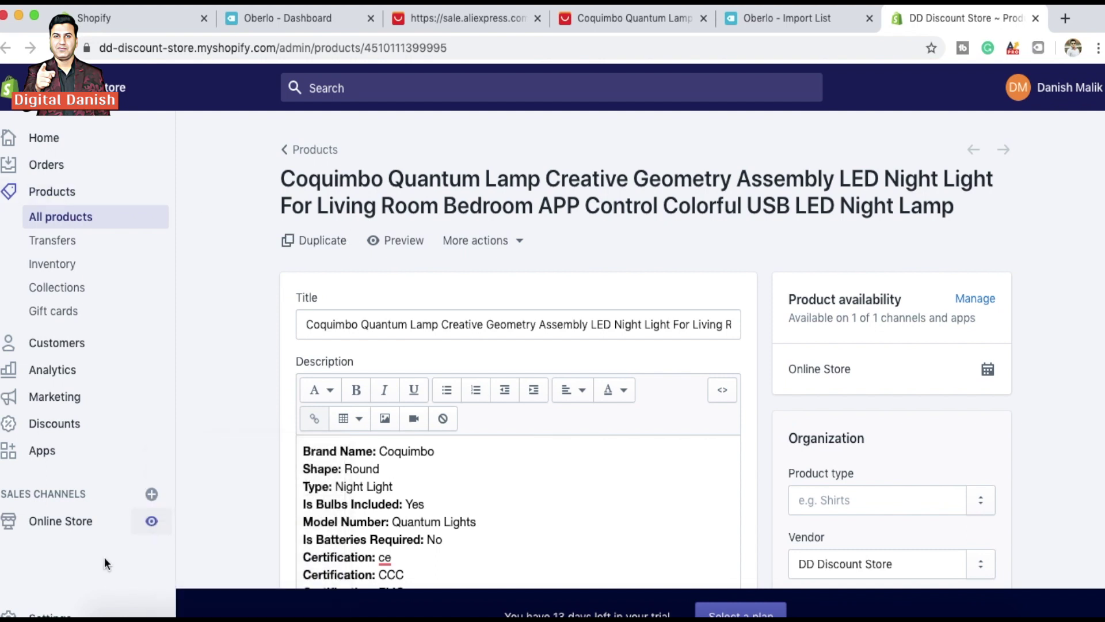
right_click(152, 522)
left_click(177, 450)
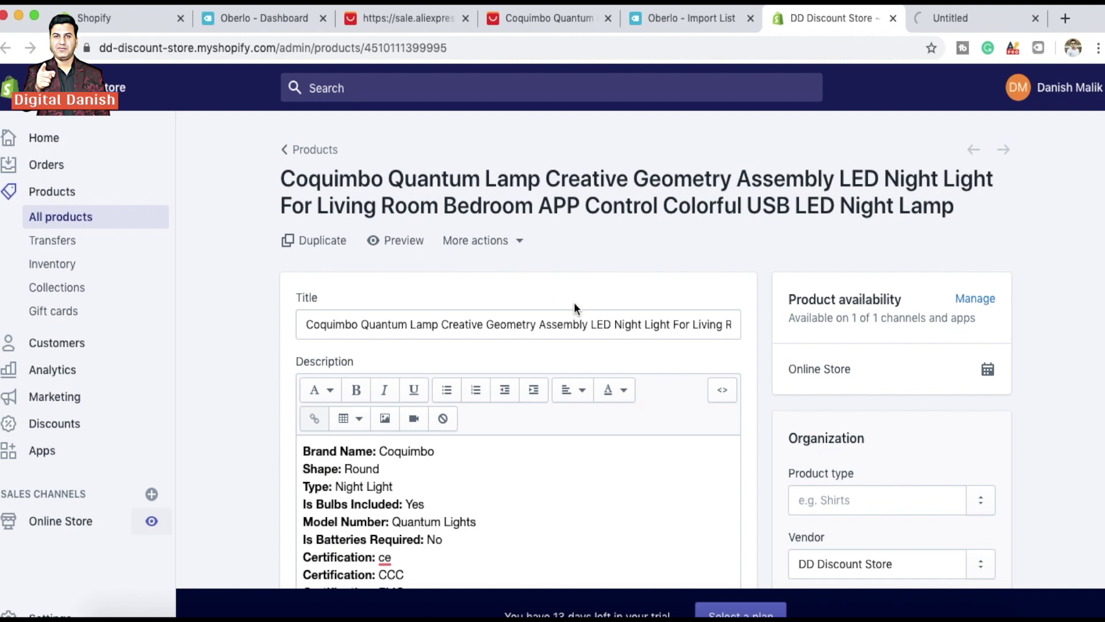
left_click(942, 17)
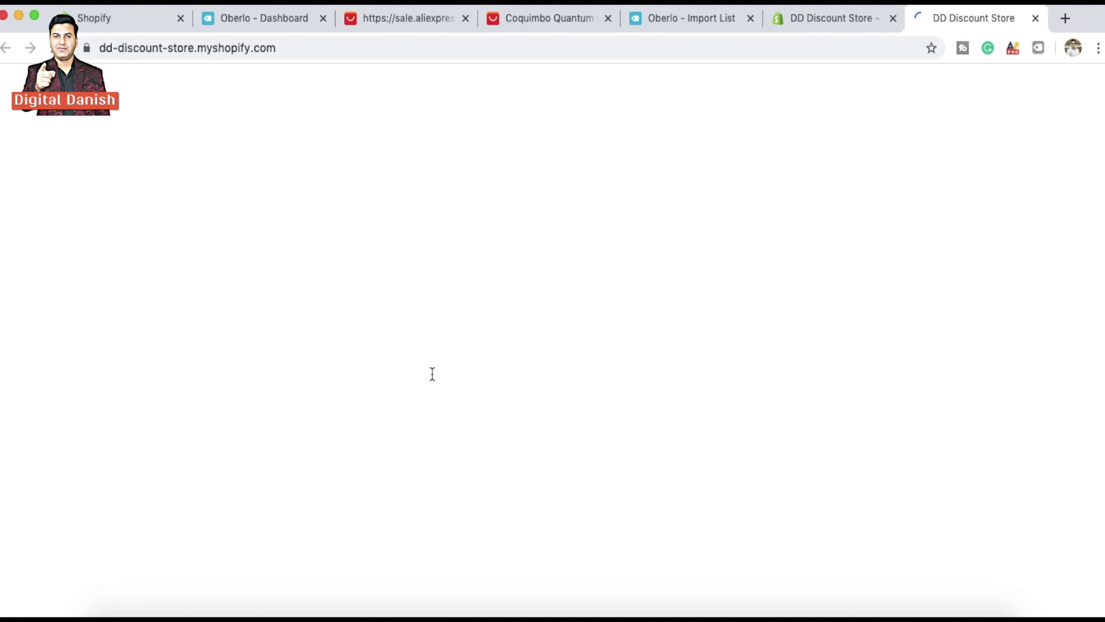
scroll(399, 258, "down", 8)
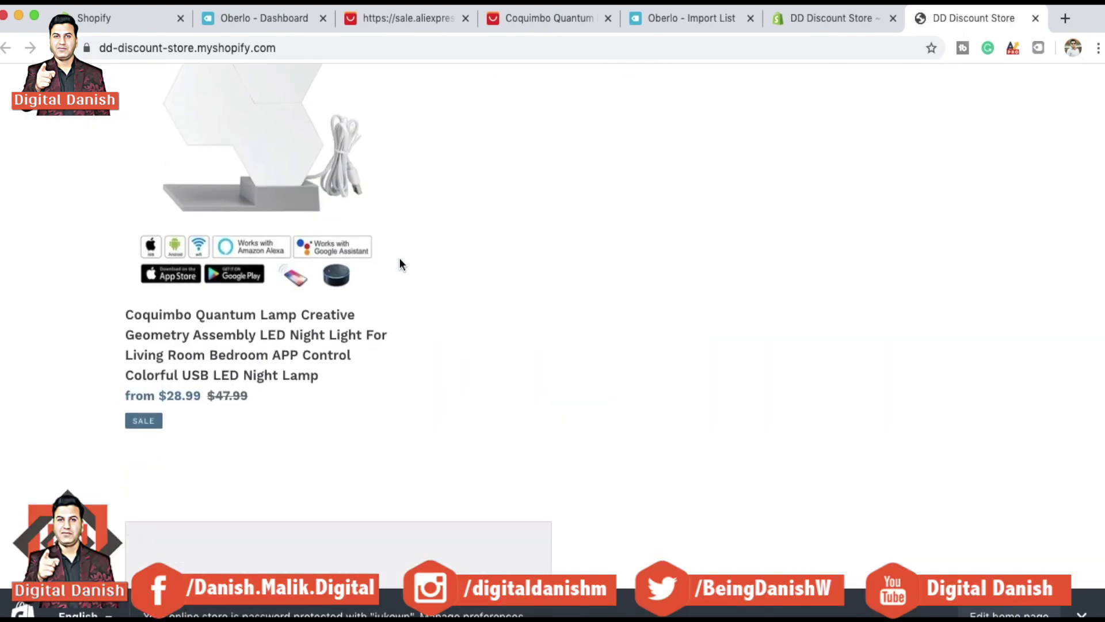
left_click(255, 233)
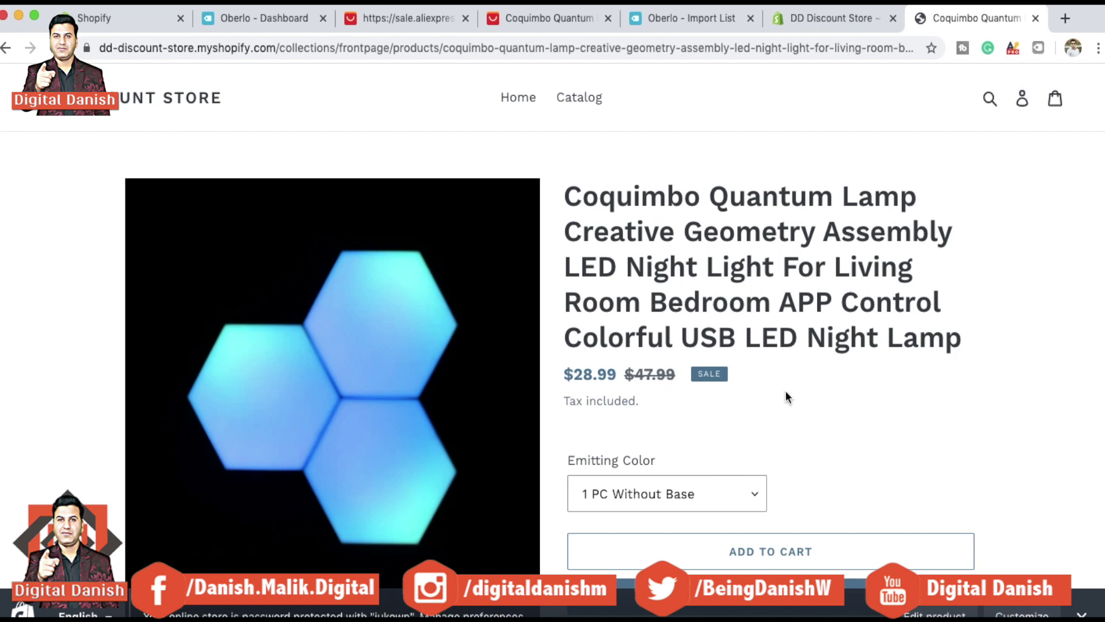
Examine the lamp's storefront page, including its price, Emitting Color options, image thumbnails, purchase buttons and description.
scroll(787, 397, "down", 3)
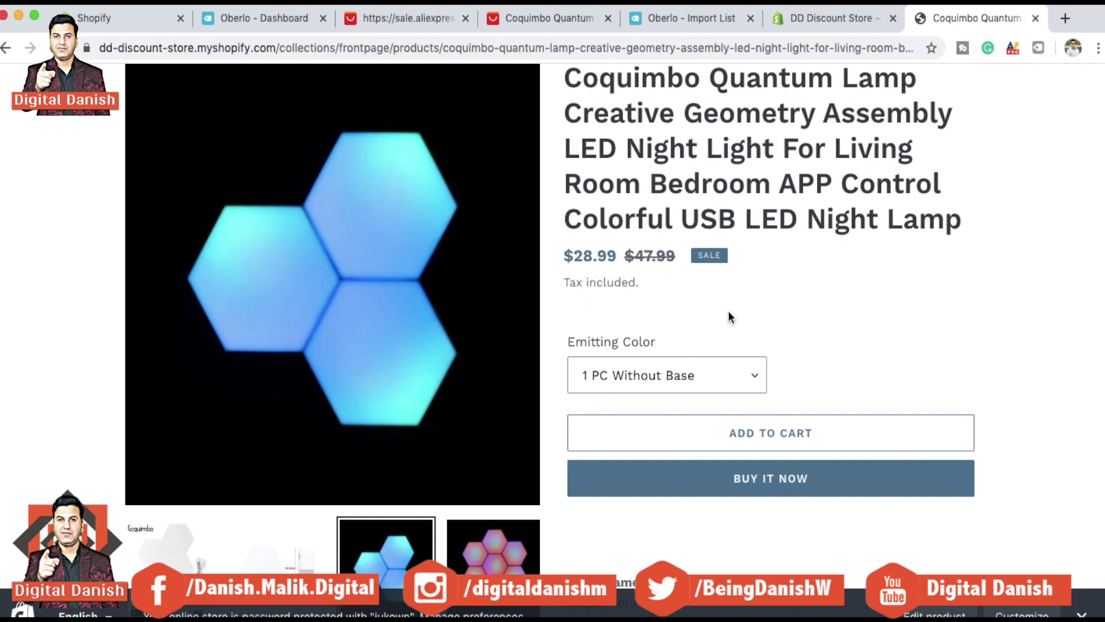
scroll(731, 317, "down", 3)
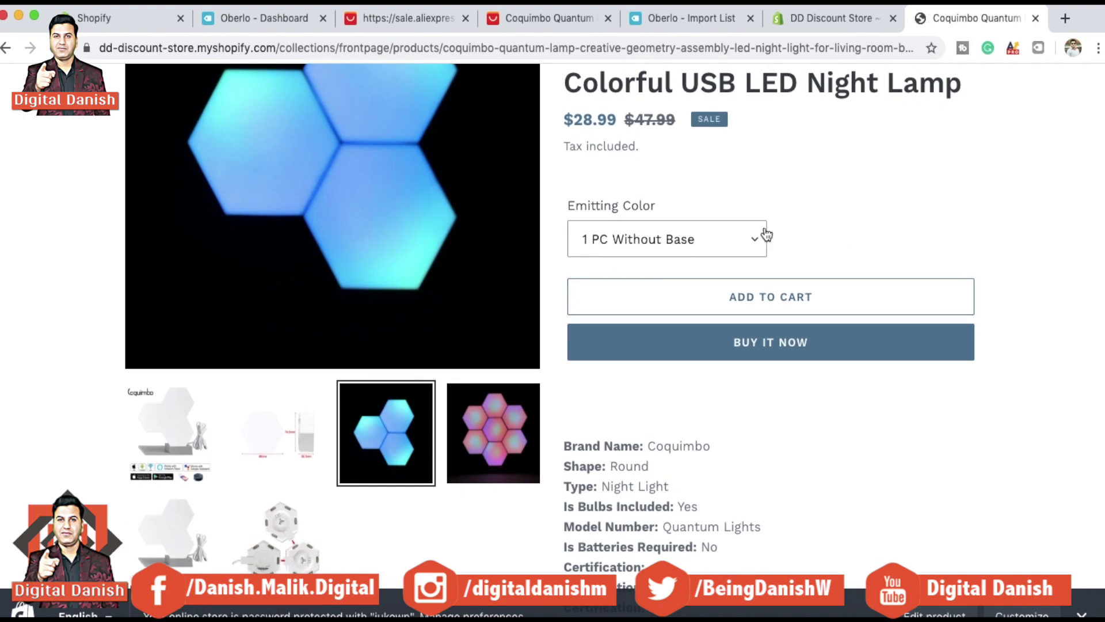
left_click(753, 253)
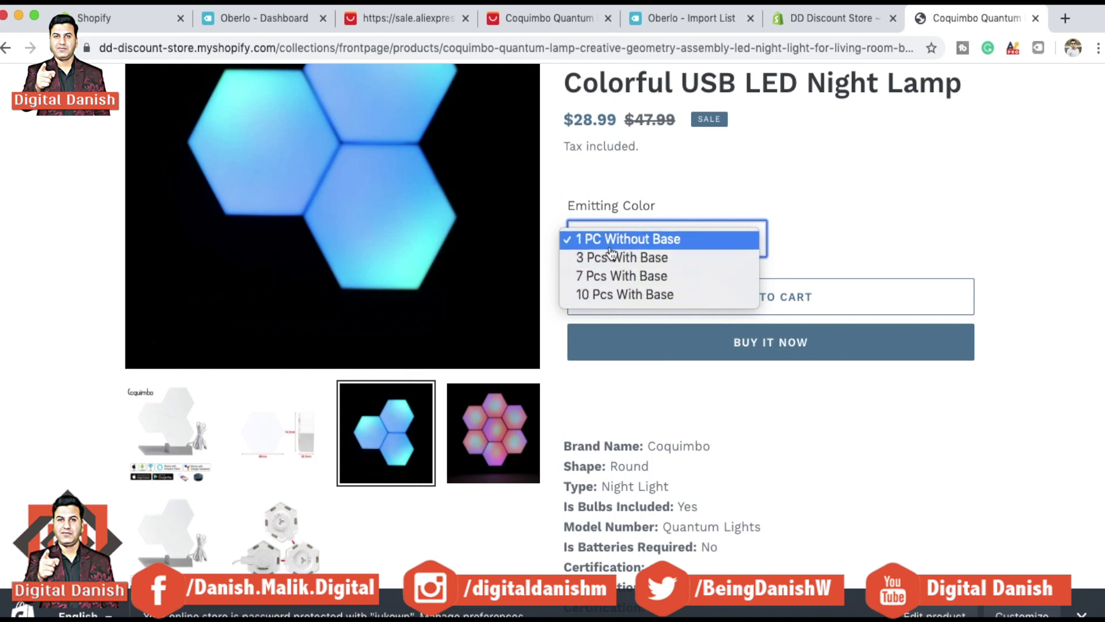
left_click(768, 206)
scroll(855, 266, "down", 12)
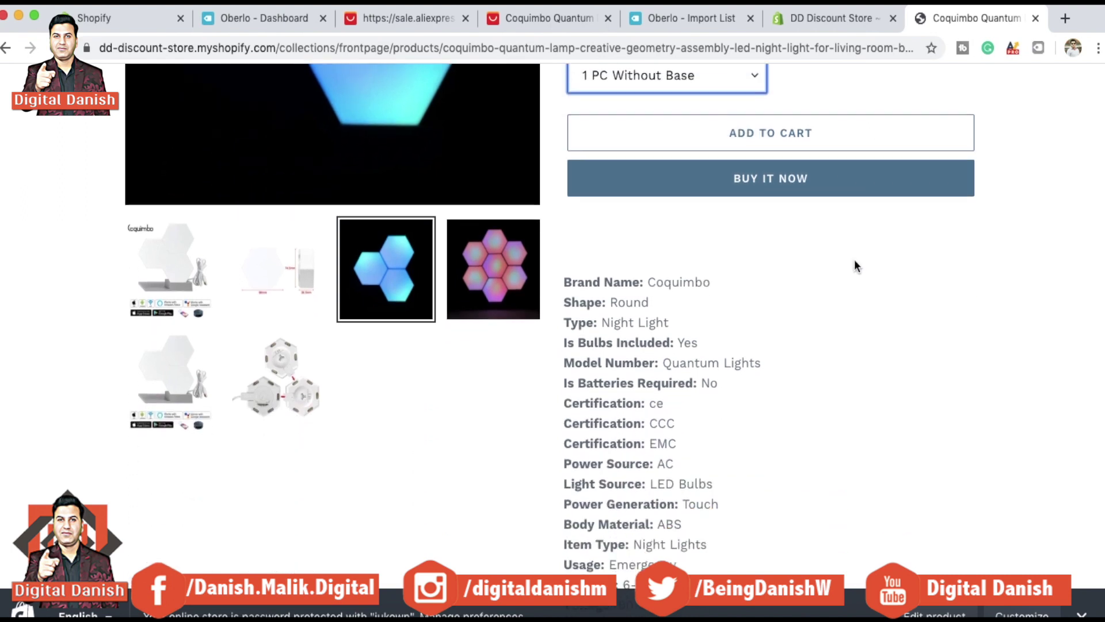
scroll(855, 265, "up", 12)
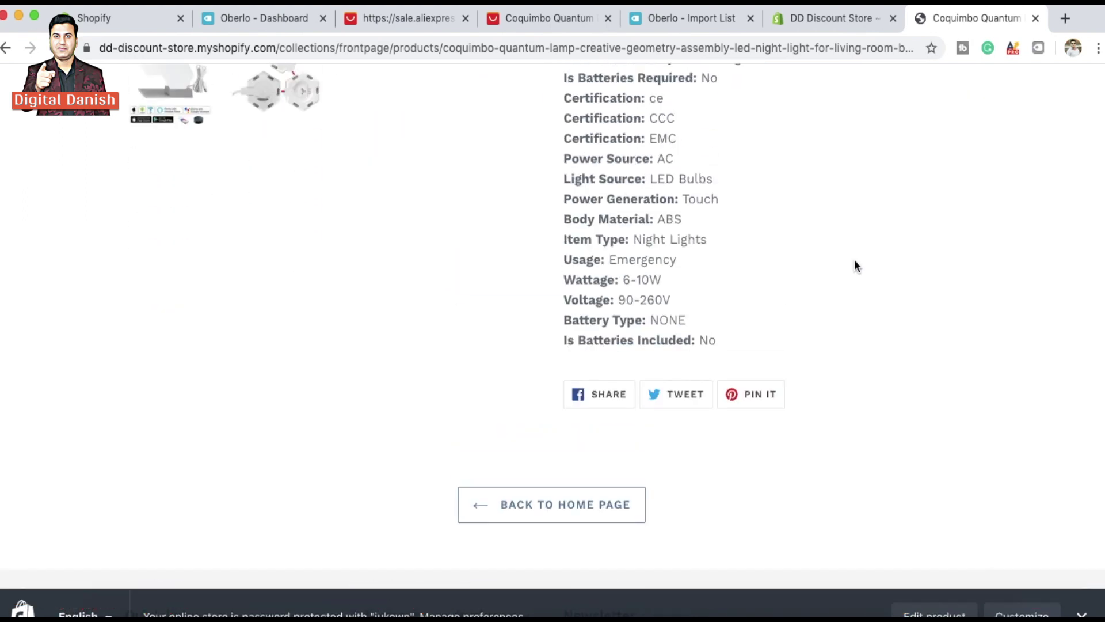
scroll(856, 266, "up", 5)
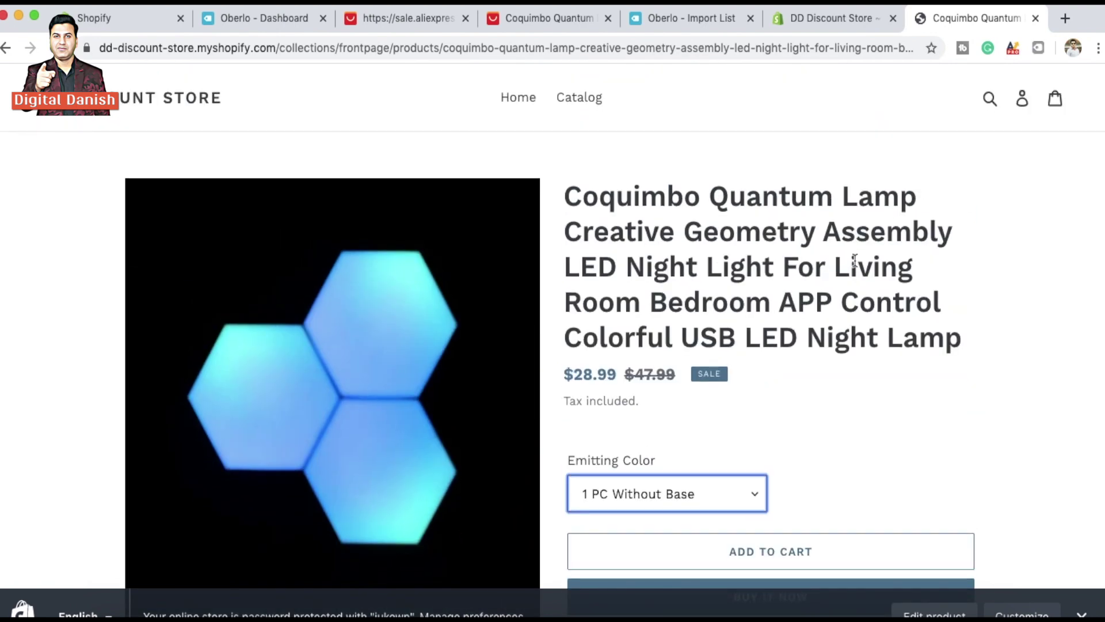
scroll(856, 260, "down", 3)
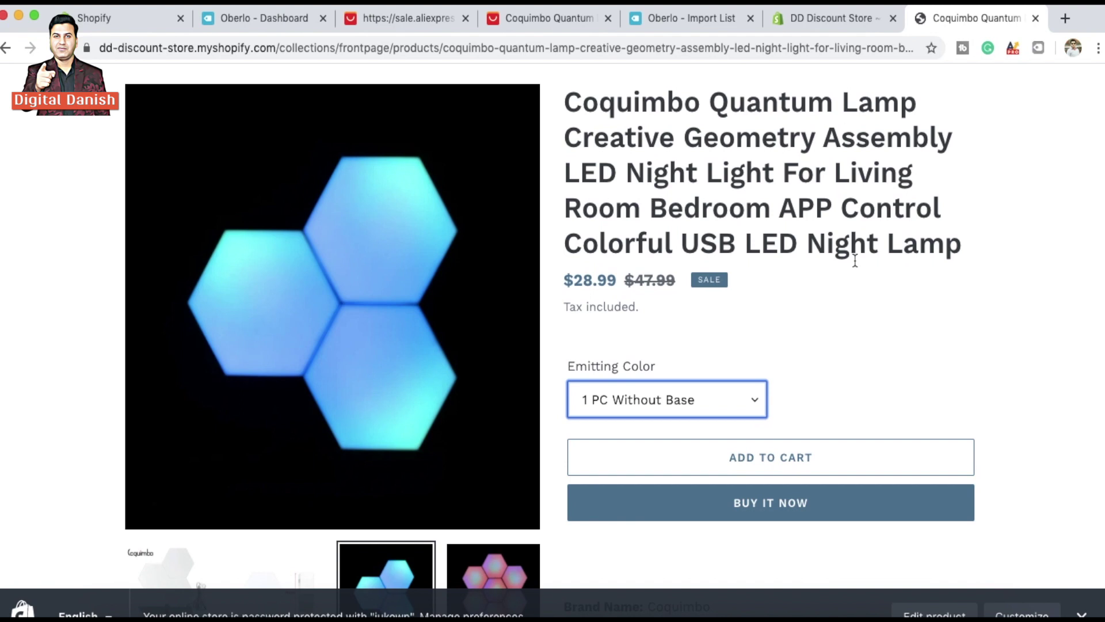
scroll(855, 261, "down", 3)
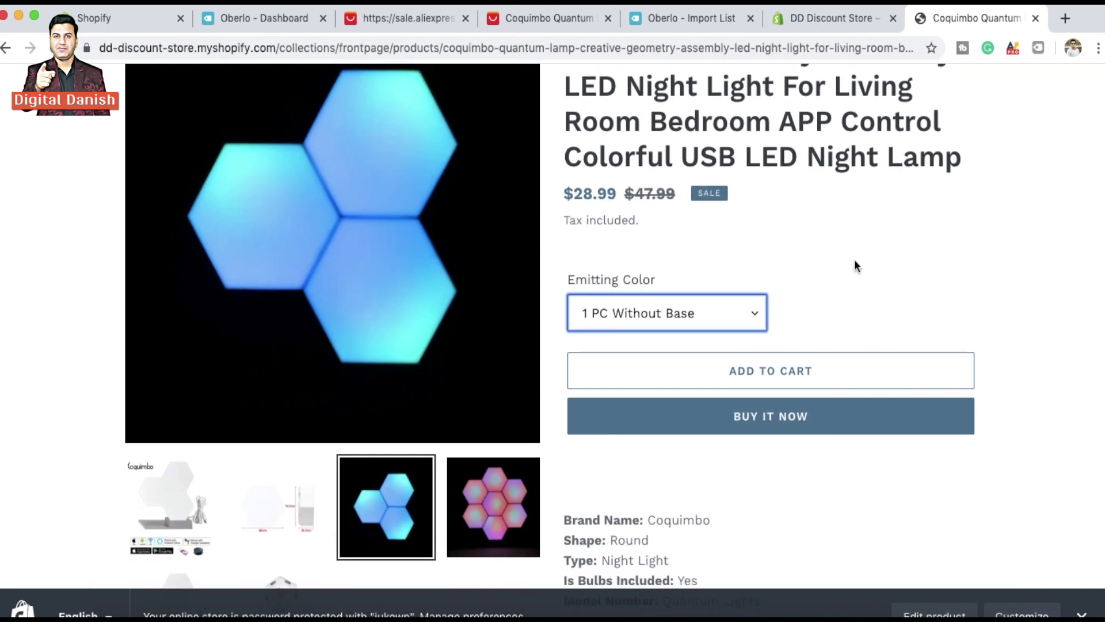